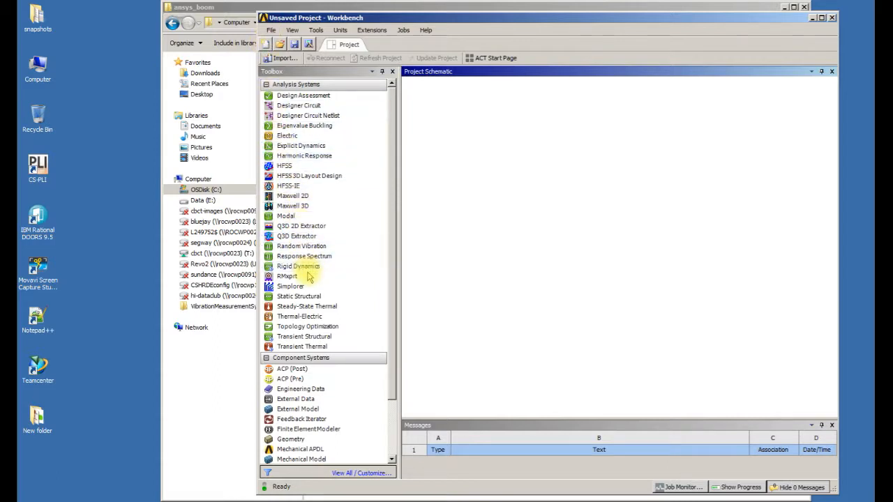
Add a Static Structural system and create new DesignModeler geometry for its Geometry cell.
{"action": "left_click_drag", "start_coordinate": [300, 295], "coordinate": [463, 150]}
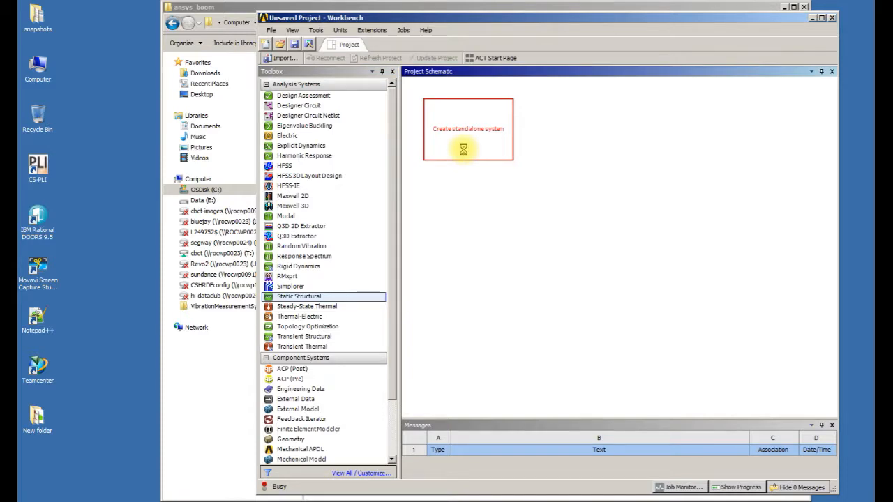
{"action": "left_click", "coordinate": [464, 143]}
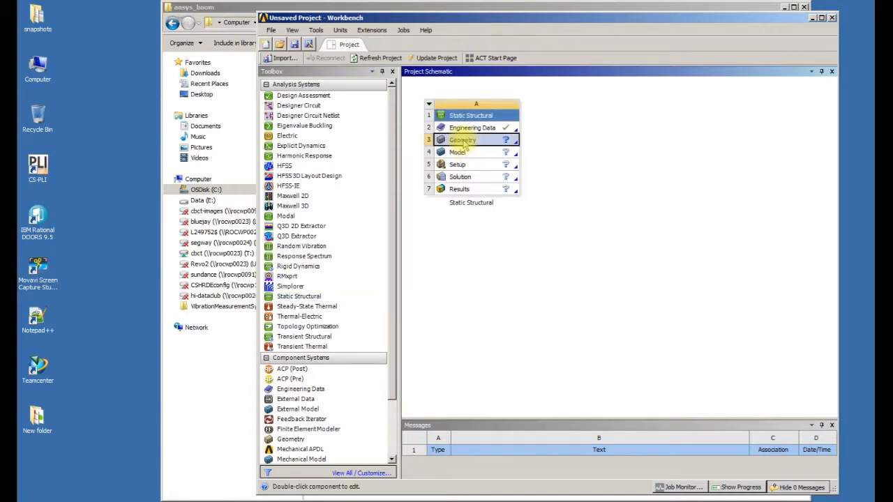
{"action": "right_click", "coordinate": [464, 143]}
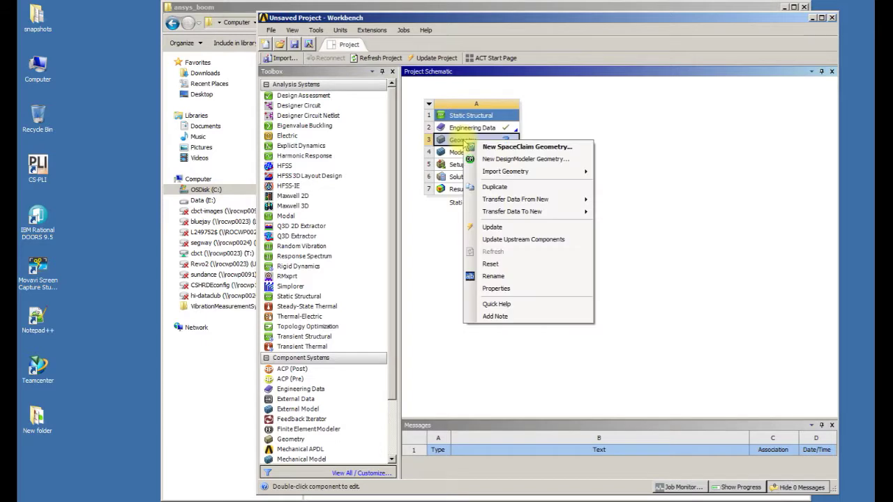
{"action": "left_click", "coordinate": [480, 159]}
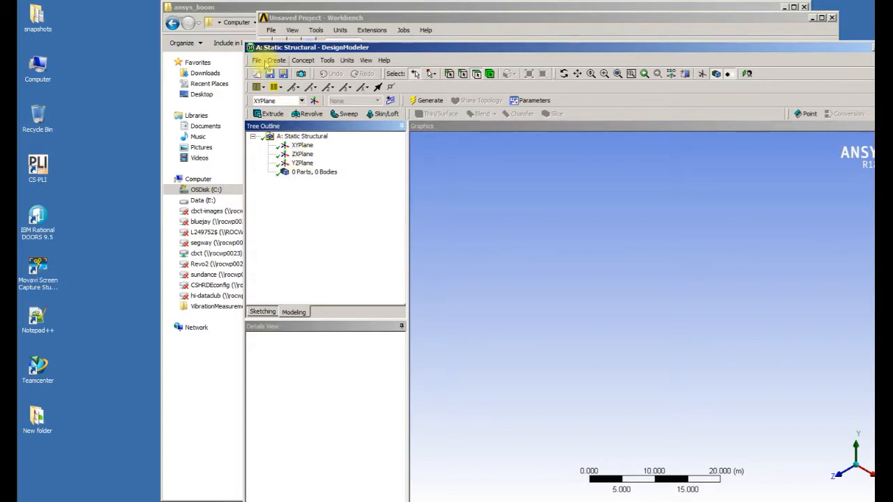
Import external geometry, browsing to C:\data\ansys_boom and choosing '49 bodies 20170905.x_t'.
{"action": "left_click", "coordinate": [257, 60]}
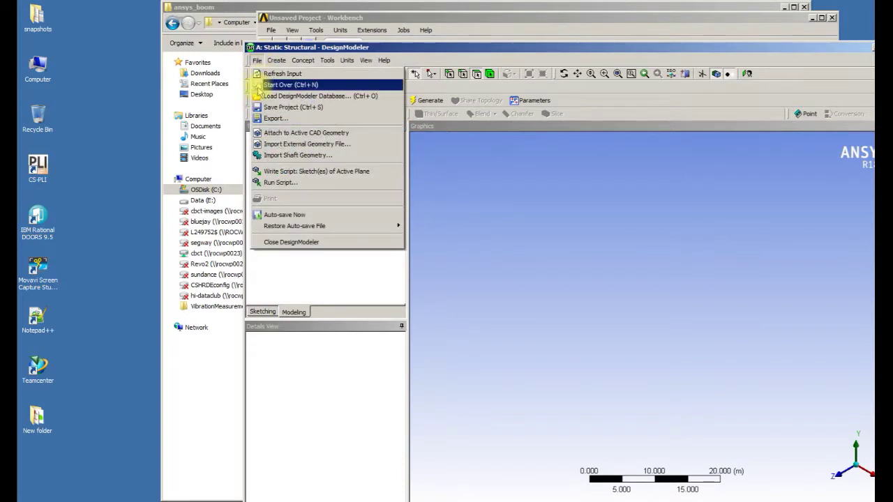
{"action": "left_click", "coordinate": [269, 145]}
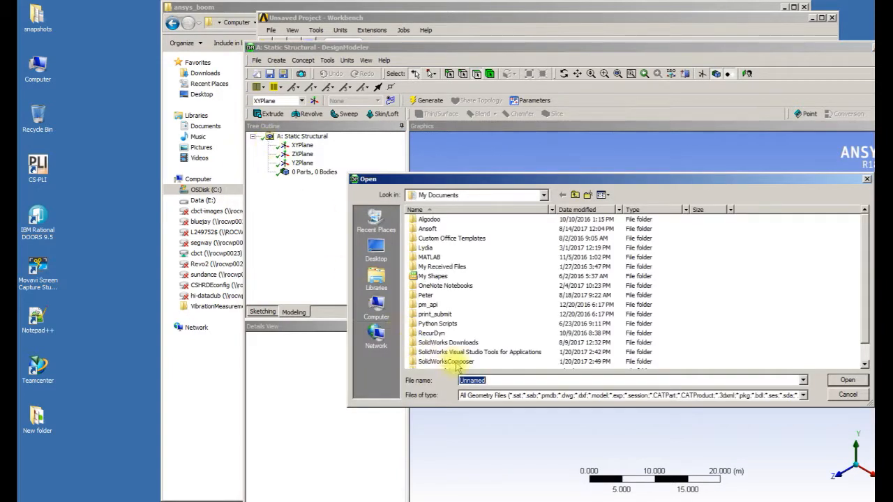
{"action": "left_click", "coordinate": [377, 304]}
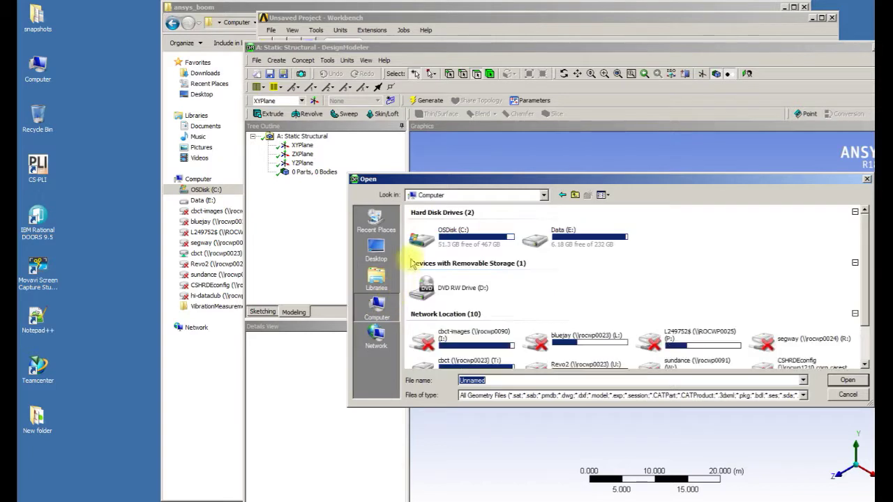
{"action": "double_click", "coordinate": [466, 240]}
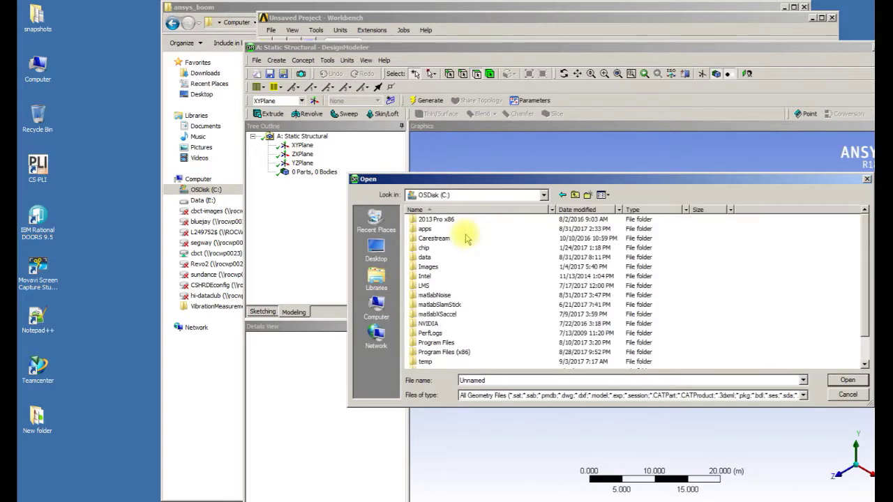
{"action": "double_click", "coordinate": [422, 258]}
{"action": "double_click", "coordinate": [426, 229]}
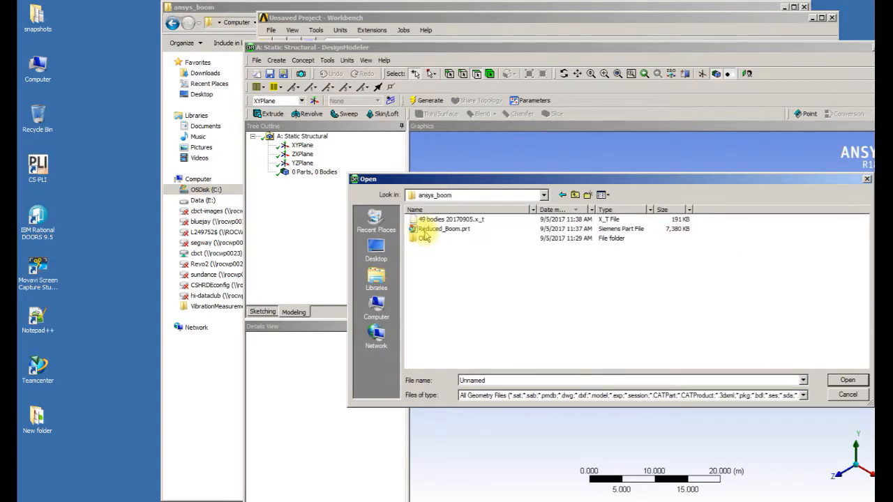
{"action": "left_click", "coordinate": [429, 220]}
Confirm the import and generate the boom geometry, expanding its parts and bodies.
{"action": "left_click", "coordinate": [847, 380]}
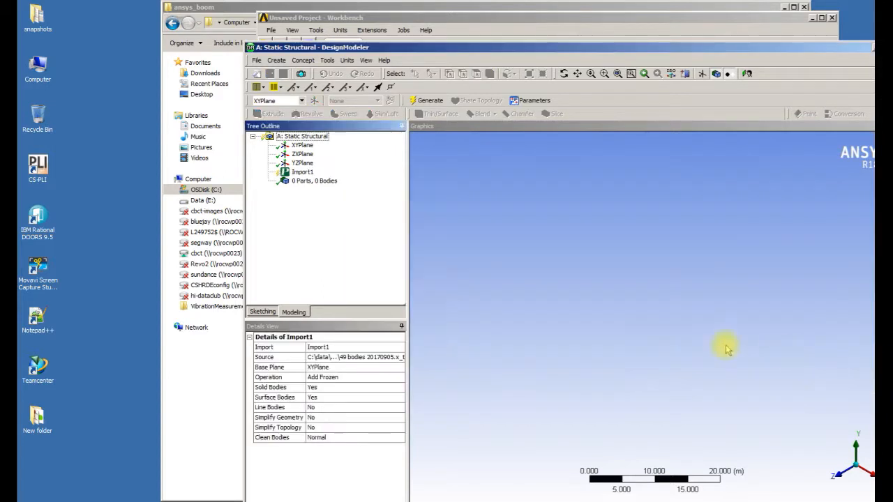
{"action": "left_click", "coordinate": [427, 100]}
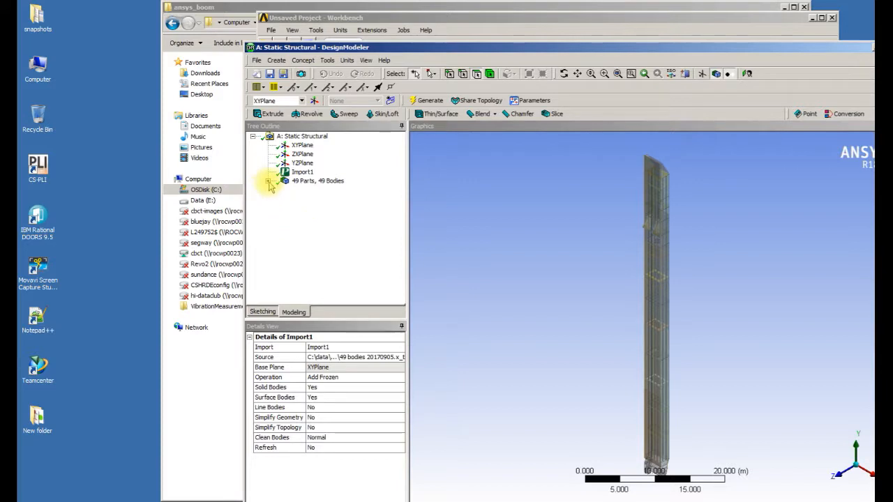
{"action": "left_click", "coordinate": [268, 180]}
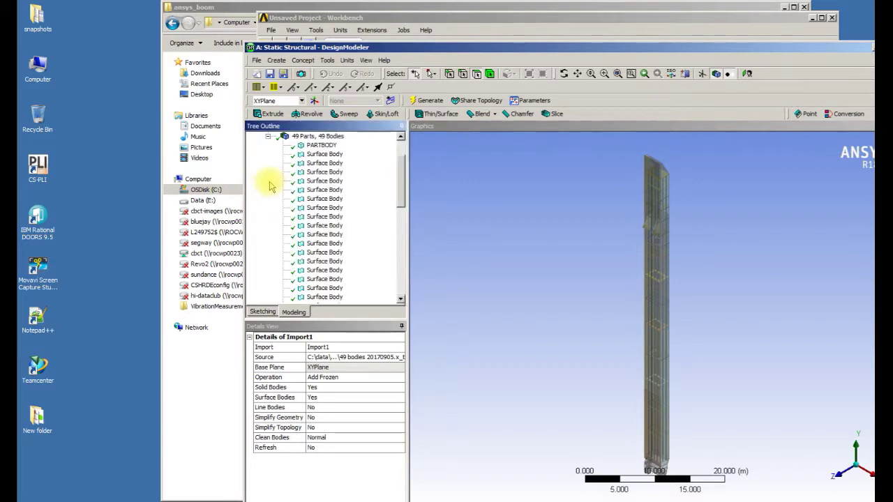
{"action": "left_click", "coordinate": [321, 145]}
Form a new part from all 48 surface bodies and name it Weldment.
{"action": "left_click", "coordinate": [328, 164]}
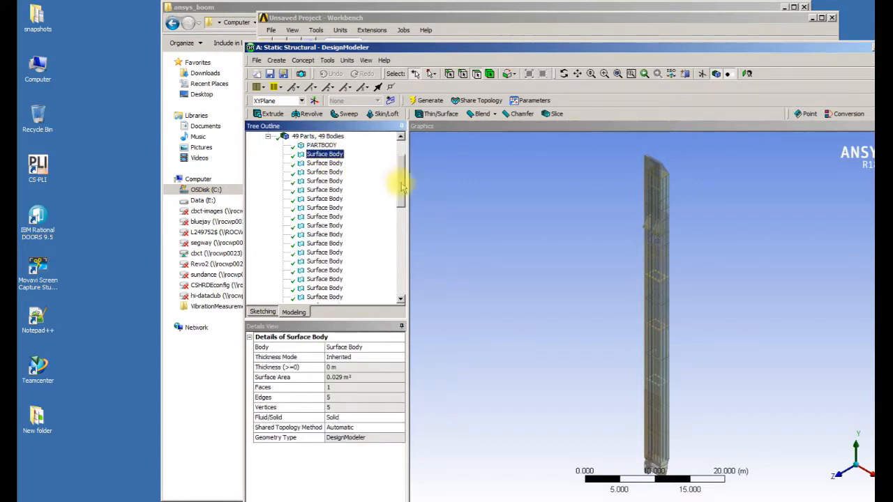
{"action": "left_click_drag", "start_coordinate": [400, 183], "coordinate": [399, 310]}
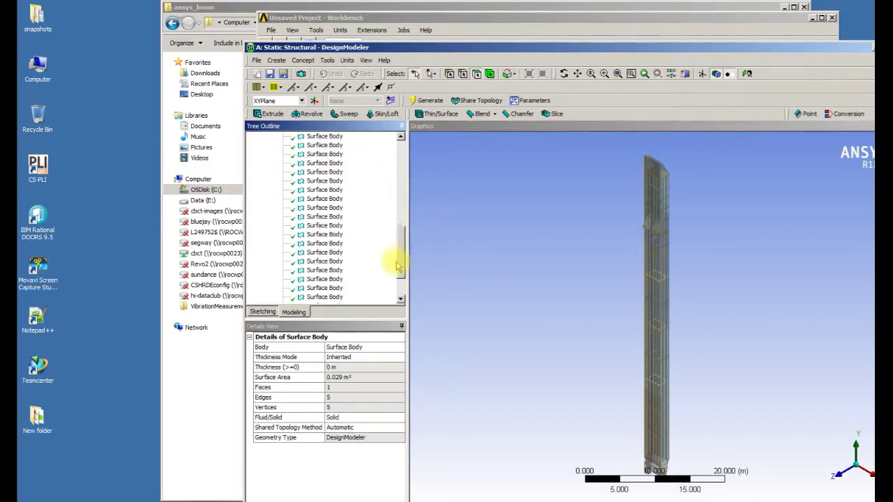
{"action": "left_click", "coordinate": [324, 296], "text": "shift"}
{"action": "right_click", "coordinate": [322, 278]}
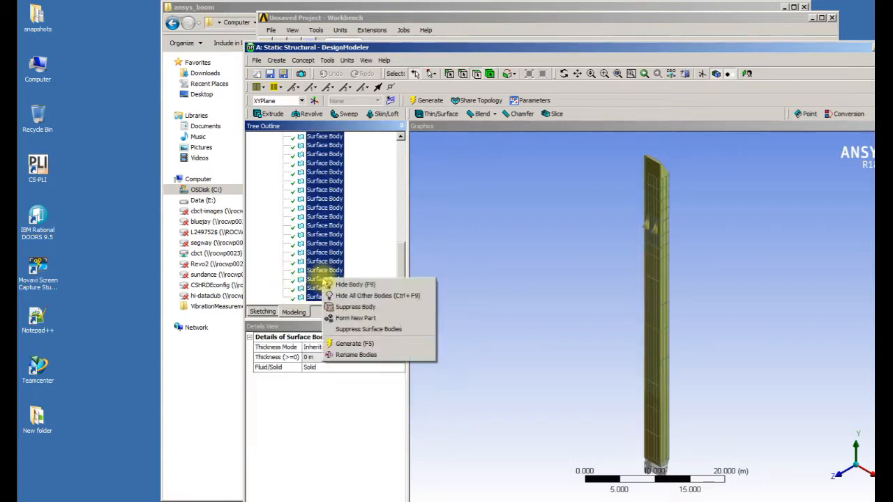
{"action": "left_click", "coordinate": [333, 319]}
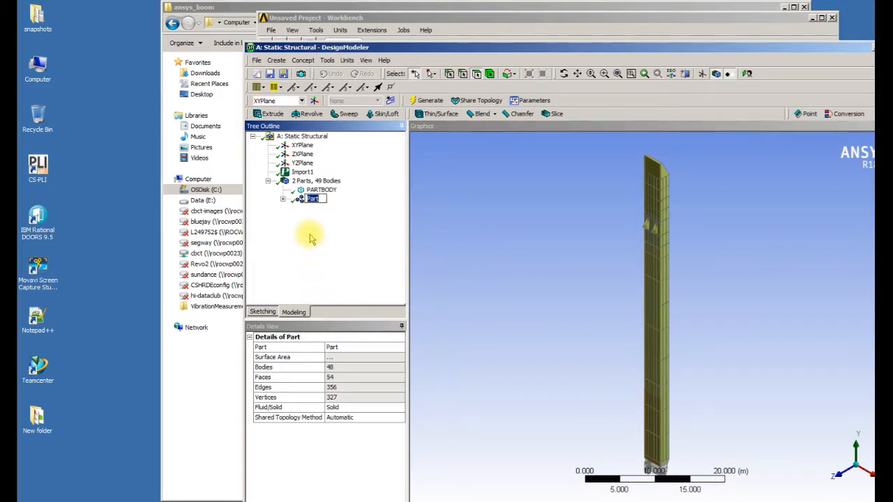
{"action": "type", "text": "Weldment"}
{"action": "key", "text": "Return"}
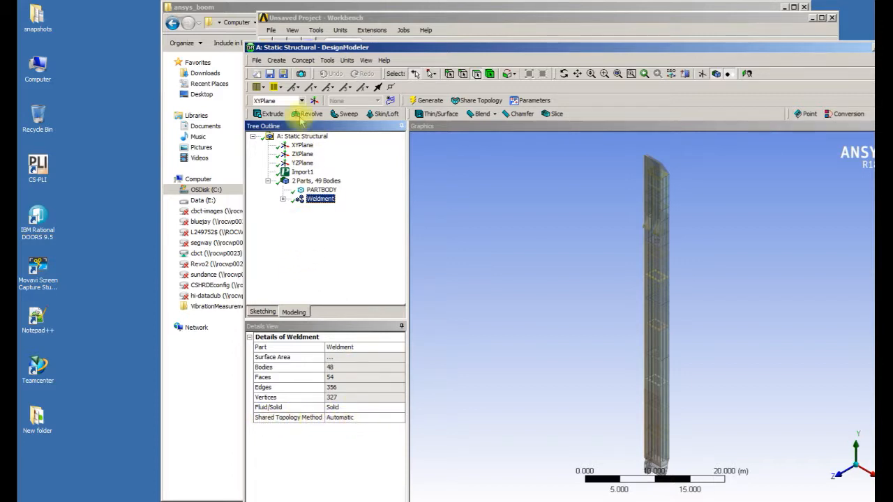
{"action": "left_click", "coordinate": [256, 61]}
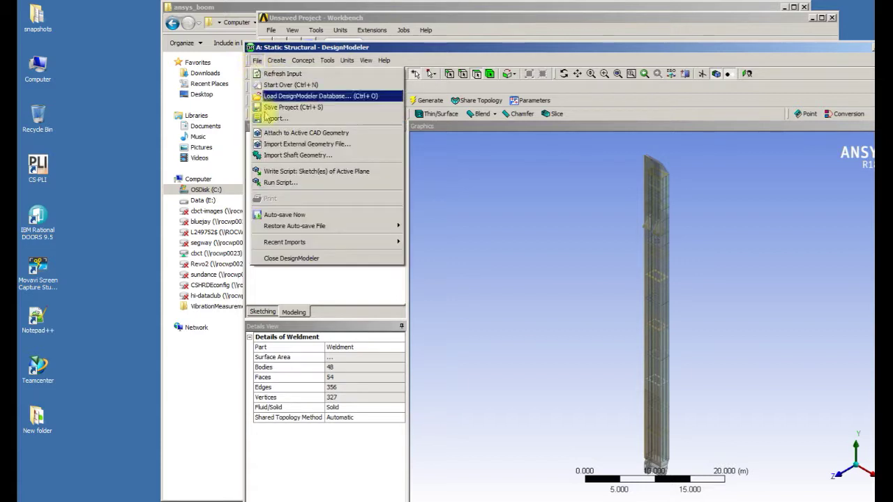
Close DesignModeler and launch Mechanical from the Model cell of the Static Structural system.
{"action": "left_click", "coordinate": [277, 262]}
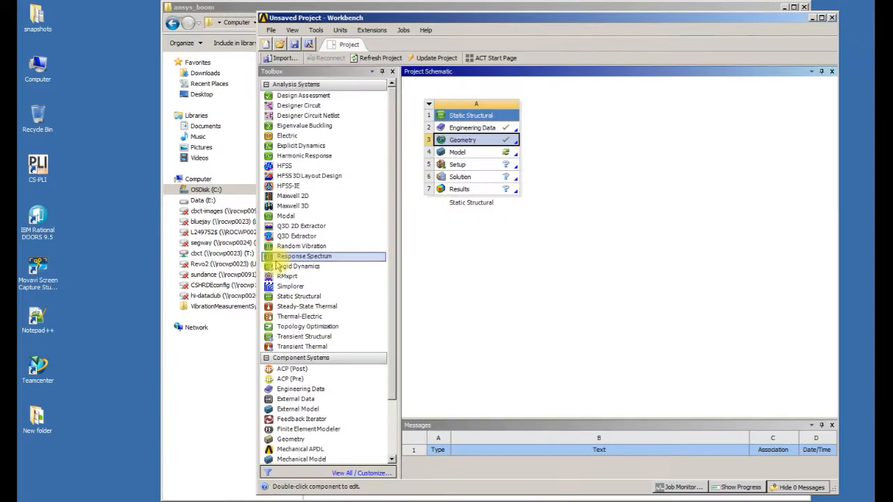
{"action": "double_click", "coordinate": [459, 154]}
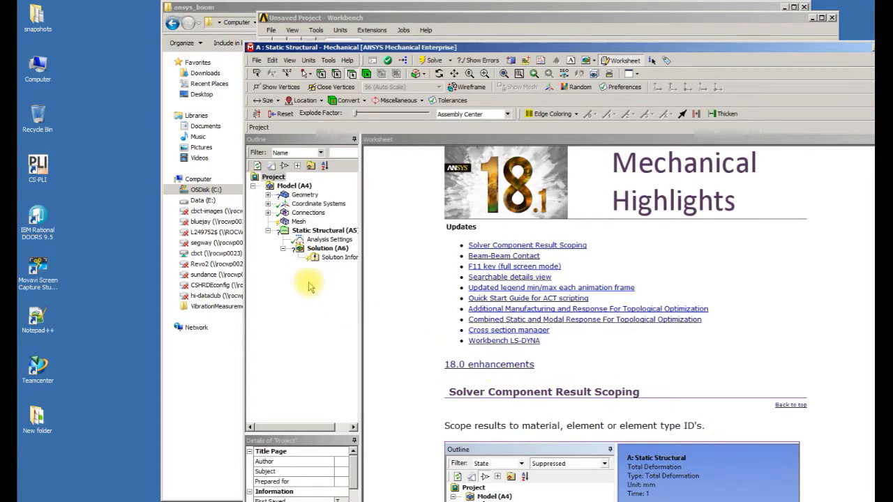
{"action": "left_click", "coordinate": [298, 221]}
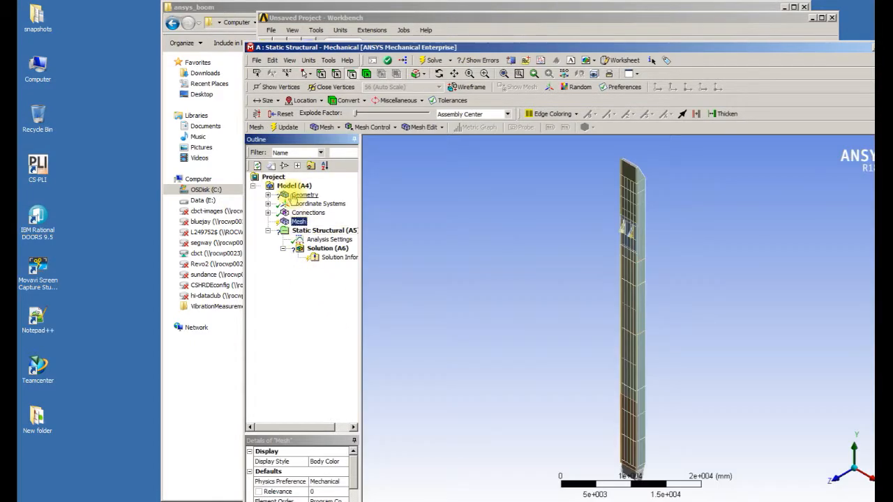
Expand the Weldment part and select its surface bodies, enlarging the window and details area.
{"action": "right_click", "coordinate": [293, 196]}
{"action": "left_click", "coordinate": [267, 194]}
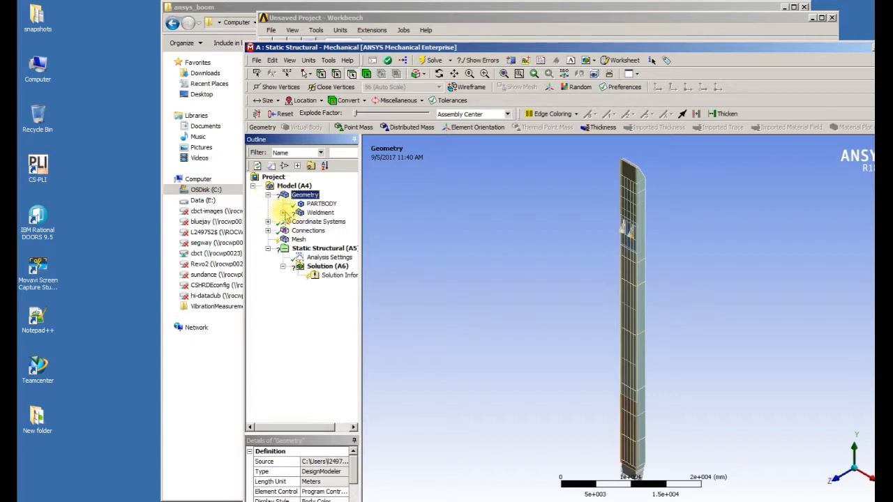
{"action": "left_click", "coordinate": [292, 212]}
{"action": "left_click", "coordinate": [333, 185]}
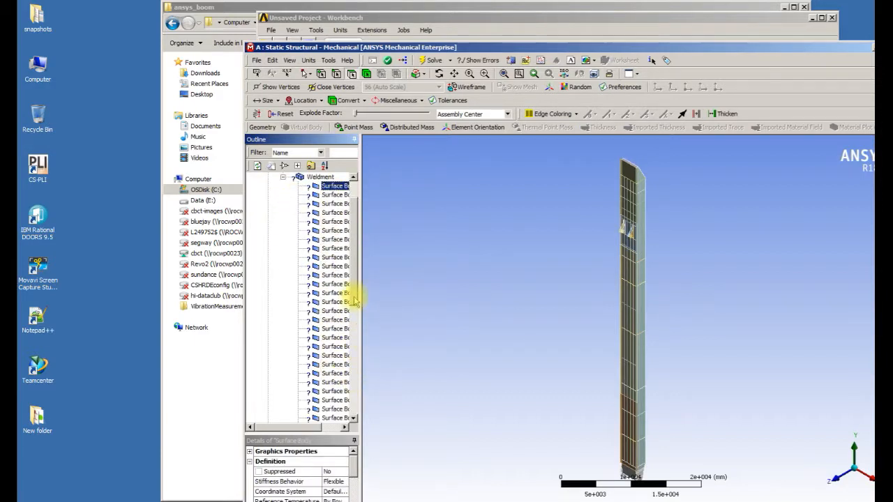
{"action": "left_click_drag", "start_coordinate": [354, 300], "coordinate": [355, 391]}
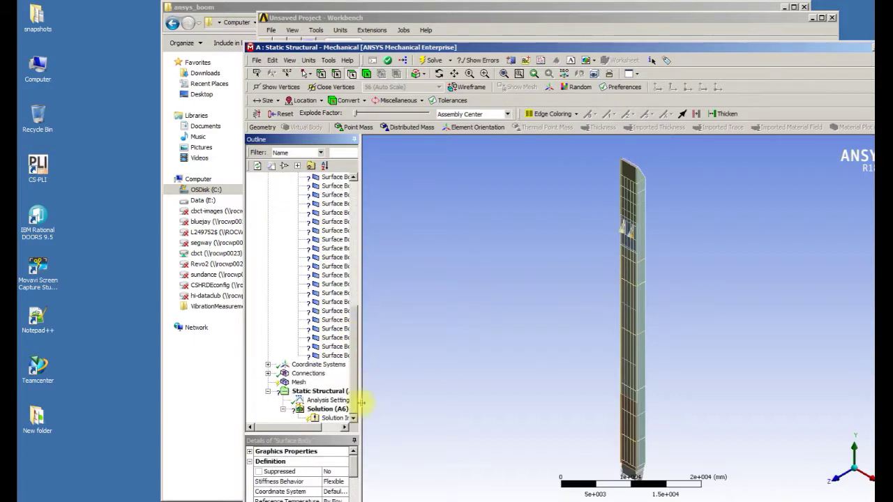
{"action": "left_click", "coordinate": [337, 357], "text": "shift"}
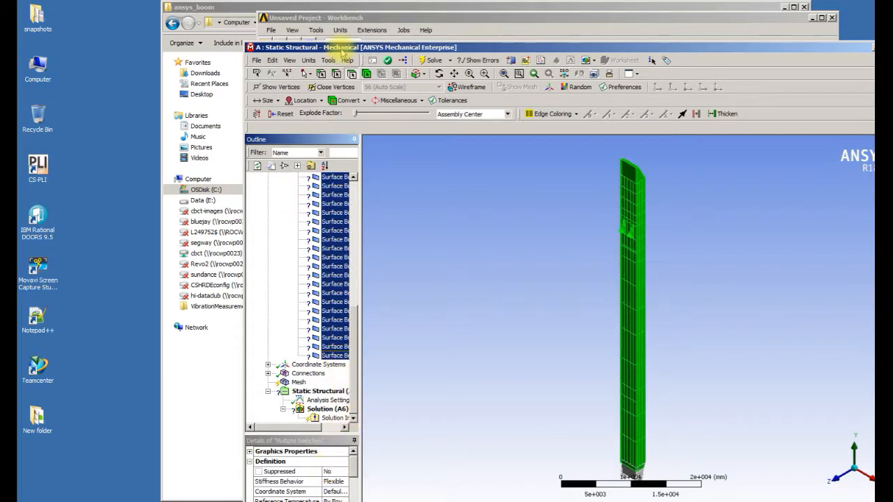
{"action": "left_click_drag", "start_coordinate": [342, 54], "coordinate": [345, 2]}
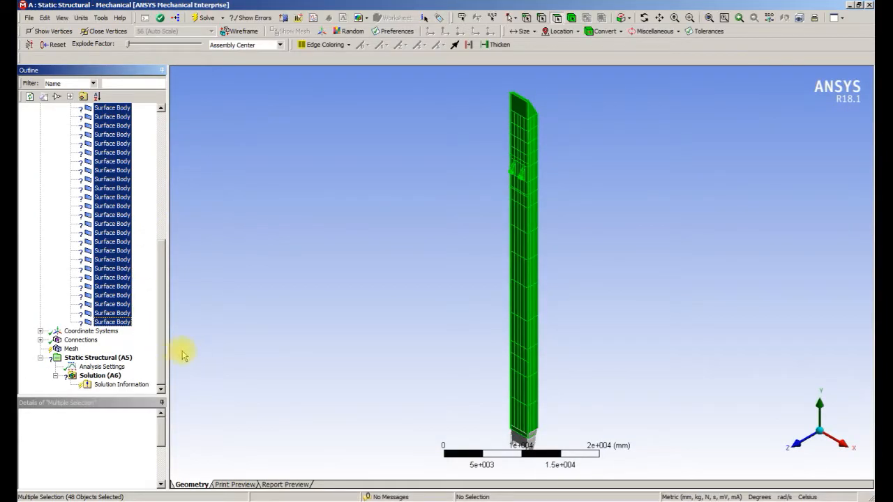
{"action": "left_click_drag", "start_coordinate": [98, 403], "coordinate": [109, 340]}
Assign a 10 mm shell thickness to all 48 Weldment surface bodies.
{"action": "left_click", "coordinate": [111, 304]}
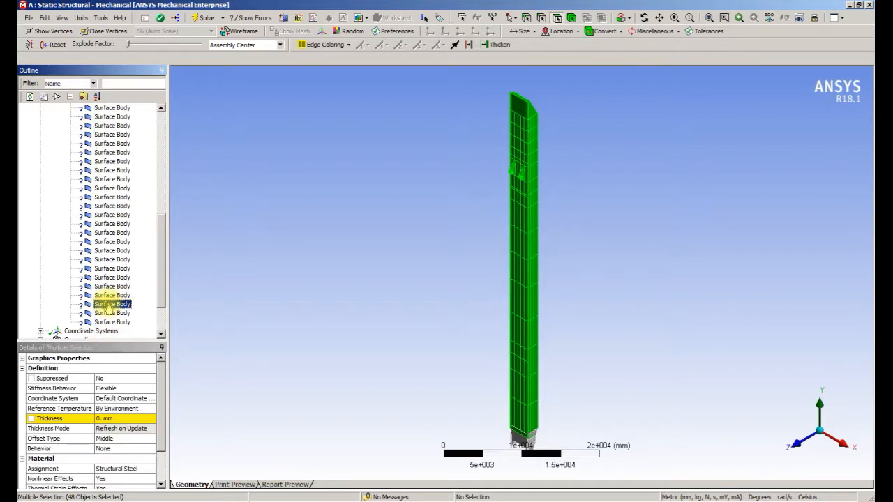
{"action": "left_click", "coordinate": [111, 322]}
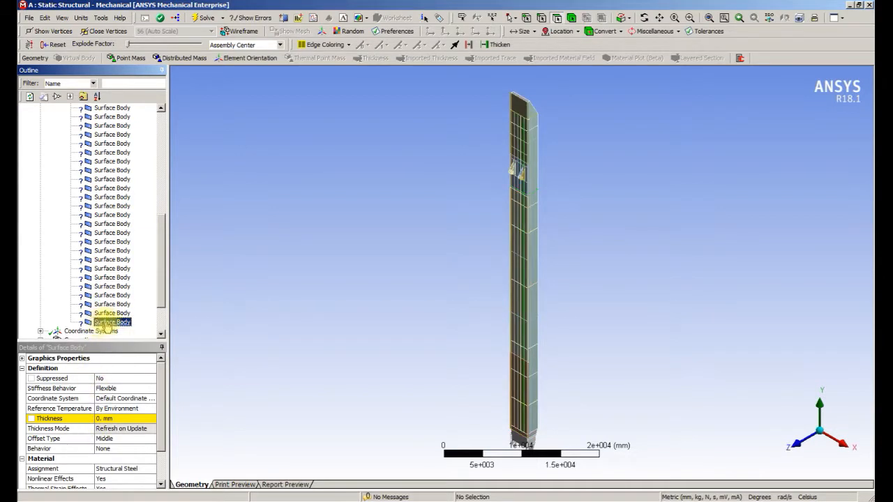
{"action": "left_click_drag", "start_coordinate": [162, 295], "coordinate": [162, 192]}
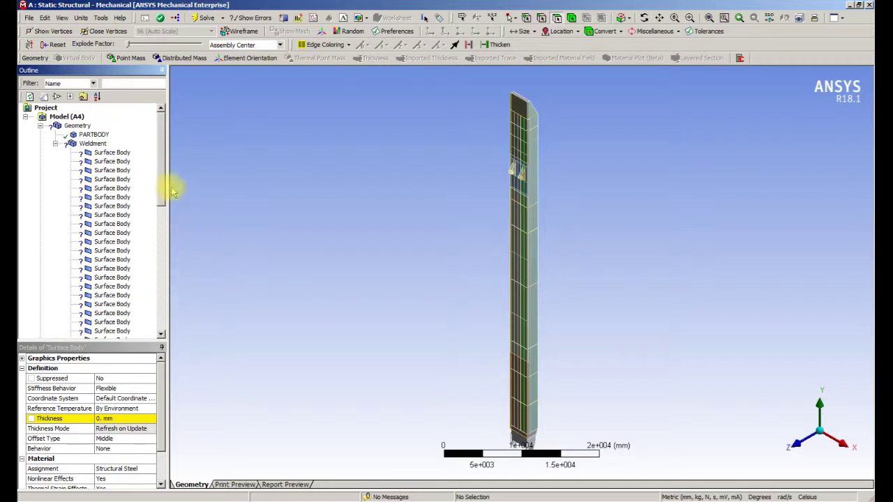
{"action": "left_click", "coordinate": [108, 152], "text": "shift"}
{"action": "left_click", "coordinate": [99, 419]}
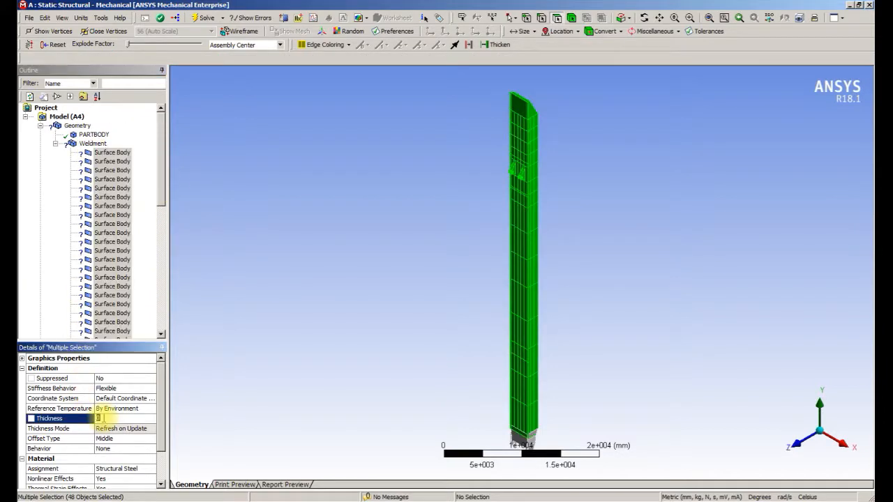
{"action": "type", "text": "10."}
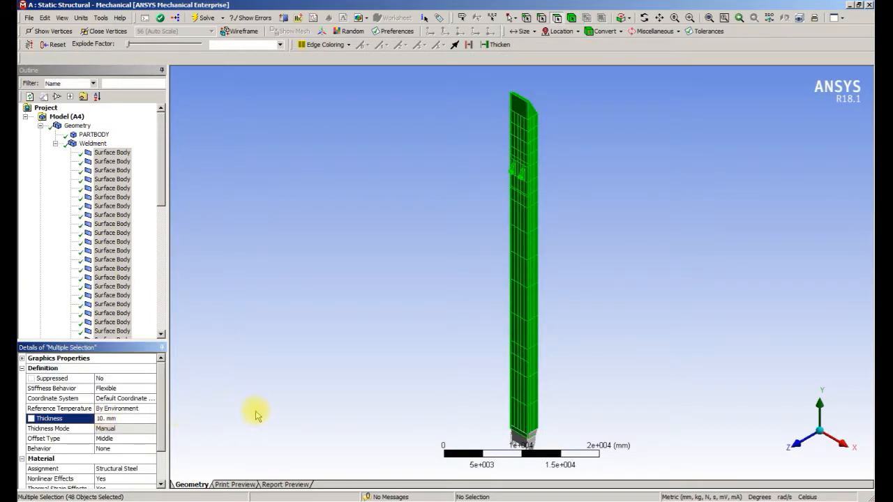
{"action": "left_click", "coordinate": [257, 417]}
{"action": "left_click", "coordinate": [56, 144]}
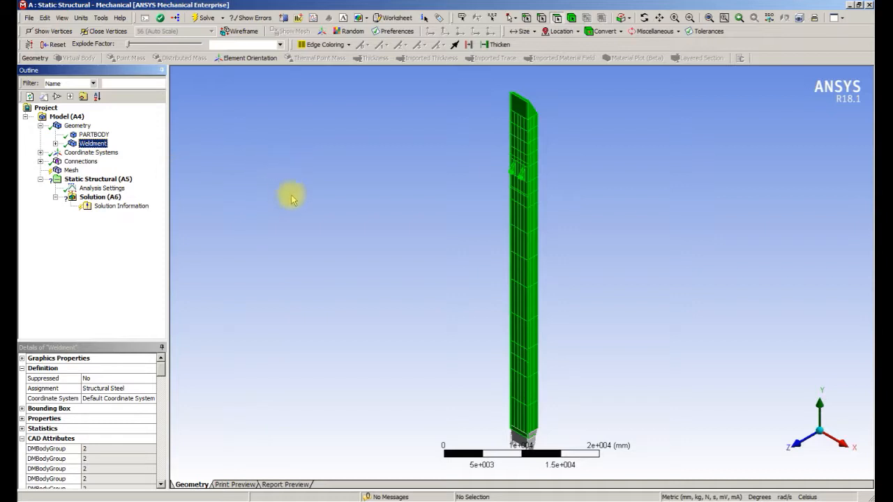
Select all bodies in the model, then deselect the solid block at the beam end.
{"action": "middle_click_drag", "start_coordinate": [289, 189], "coordinate": [265, 112]}
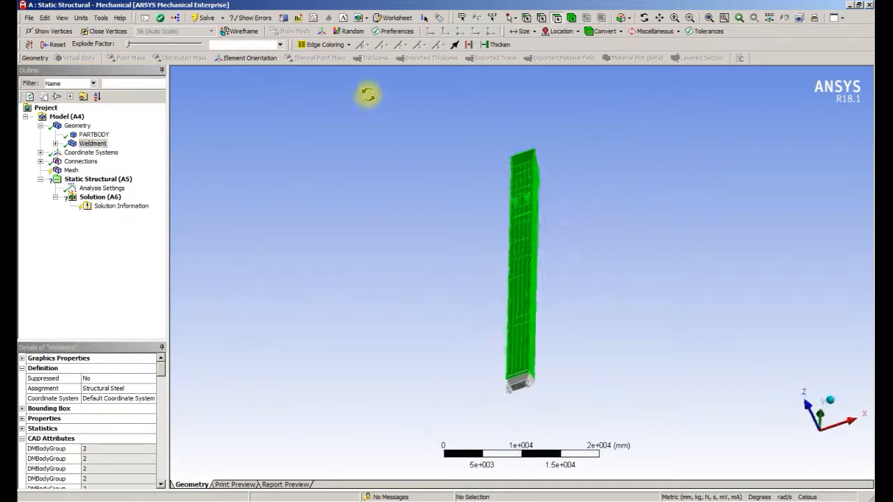
{"action": "middle_click_drag", "start_coordinate": [265, 112], "coordinate": [424, 107]}
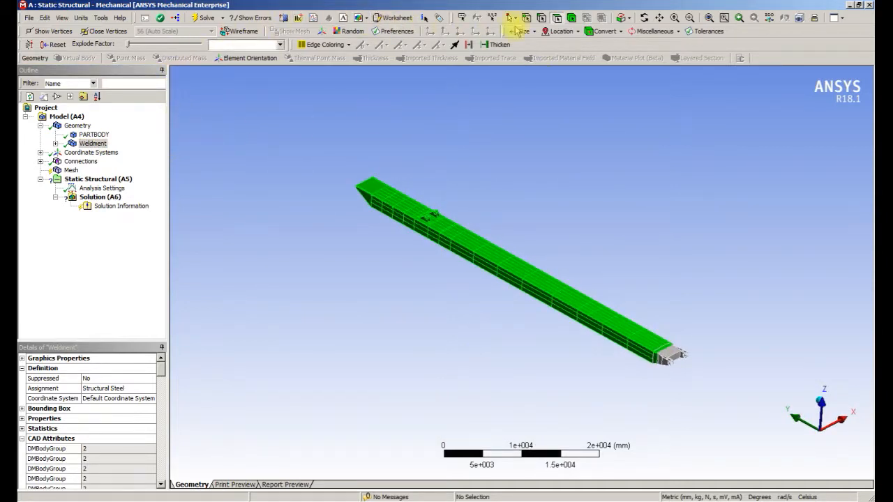
{"action": "left_click", "coordinate": [573, 21]}
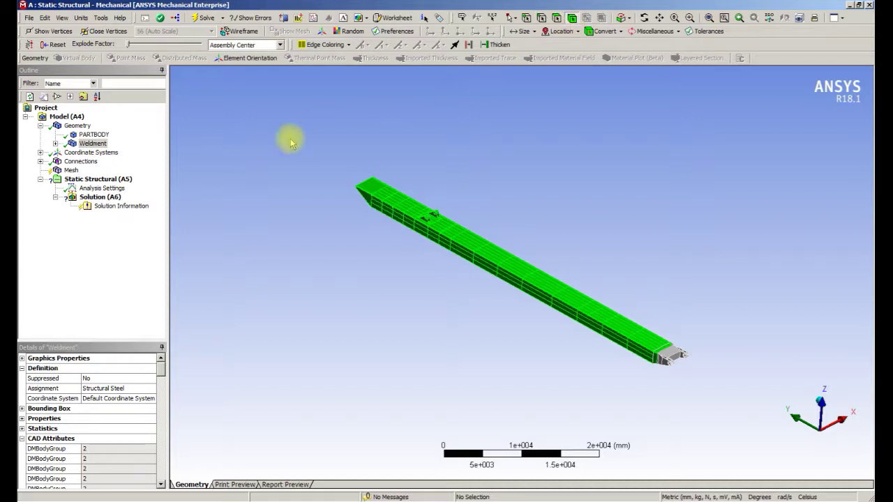
{"action": "right_click", "coordinate": [254, 168]}
{"action": "left_click", "coordinate": [278, 310]}
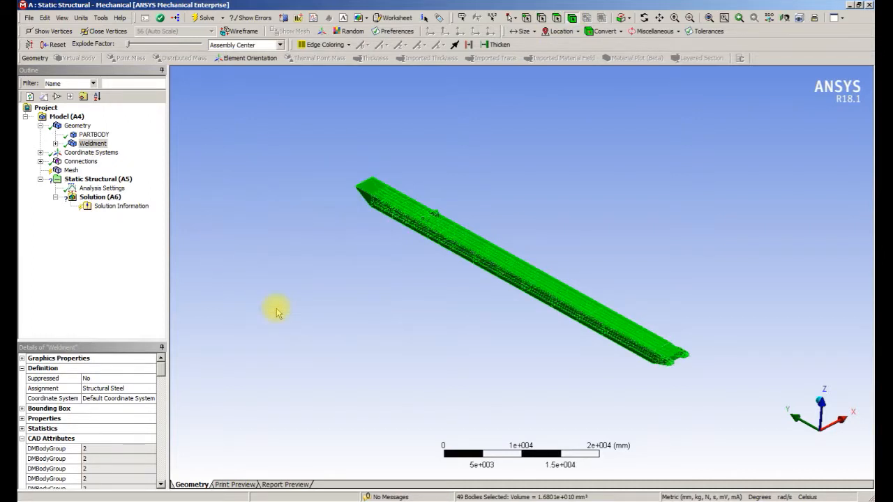
{"action": "left_click", "coordinate": [670, 358], "text": "ctrl"}
Create a named selection from the 48 selected sheet bodies.
{"action": "right_click", "coordinate": [624, 326]}
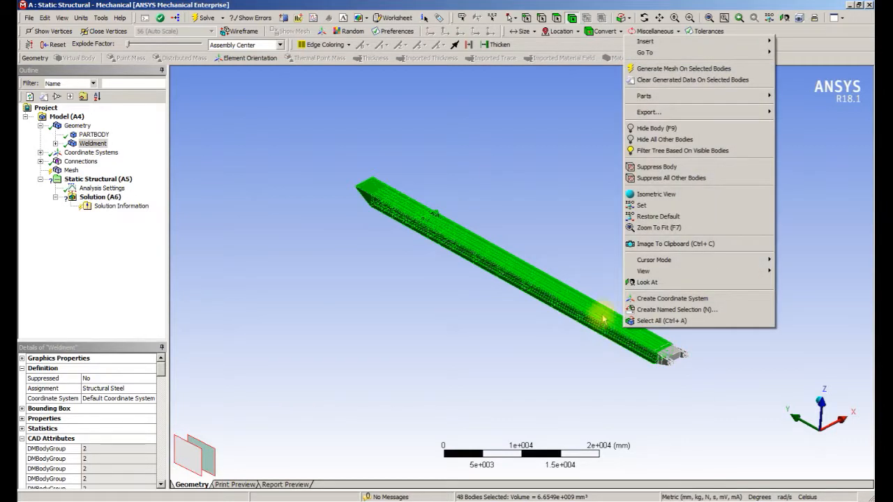
{"action": "left_click", "coordinate": [639, 312]}
{"action": "type", "text": "NS_sheets"}
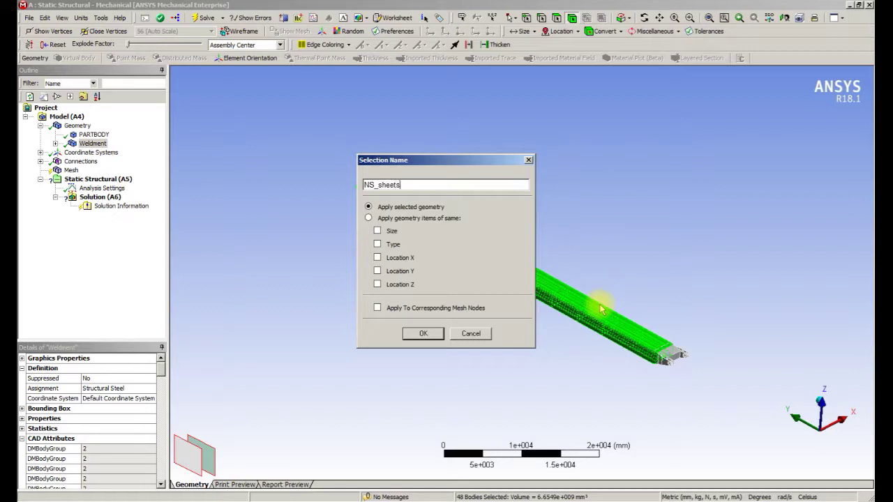
{"action": "key", "text": "Return"}
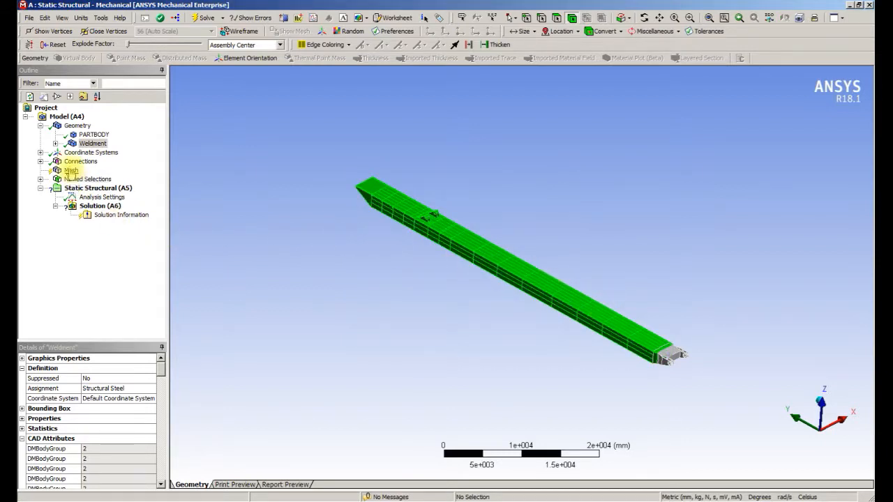
Insert a Mesh Connection Group scoped to the NS_sheets named selection.
{"action": "left_click", "coordinate": [72, 172]}
{"action": "right_click", "coordinate": [73, 172]}
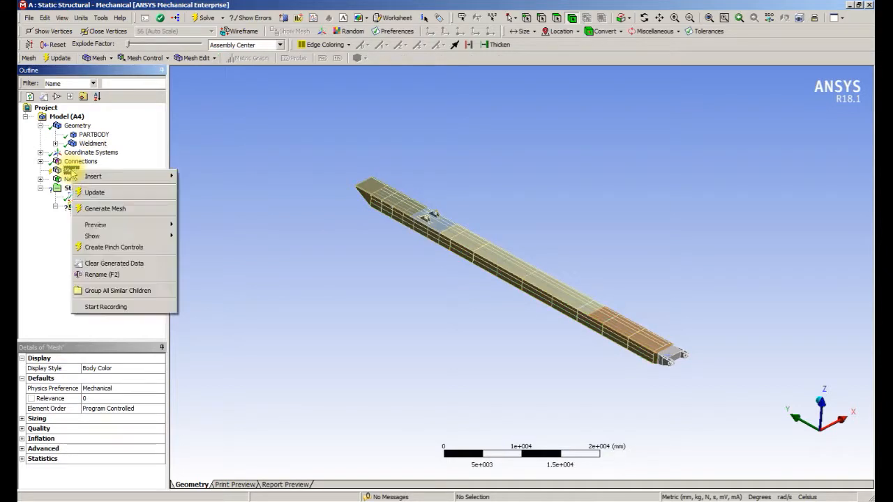
{"action": "mouse_move", "coordinate": [123, 176]}
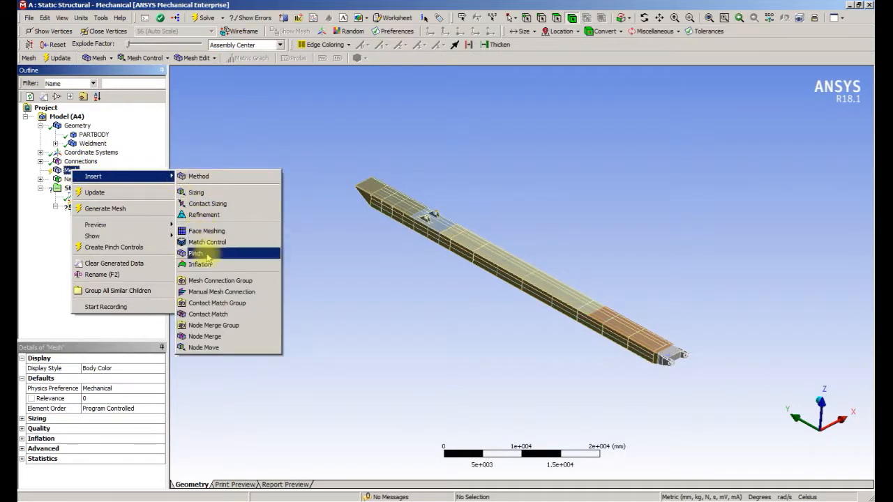
{"action": "left_click", "coordinate": [214, 284]}
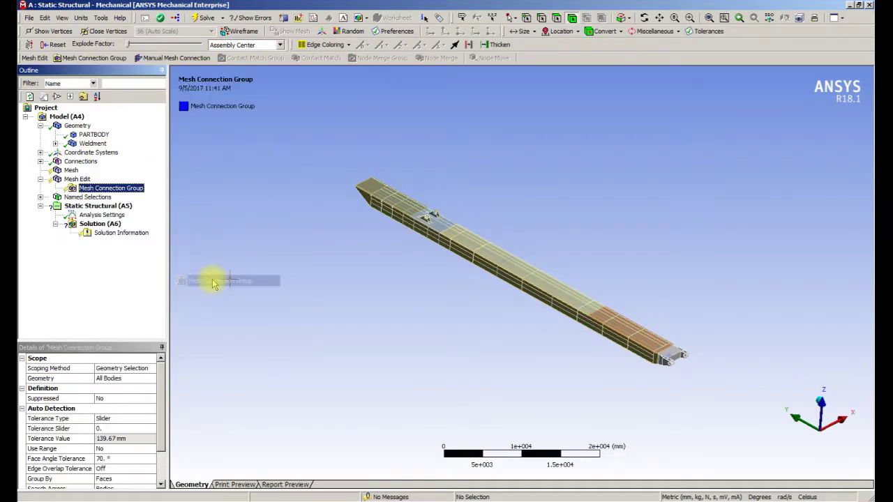
{"action": "left_click", "coordinate": [141, 368]}
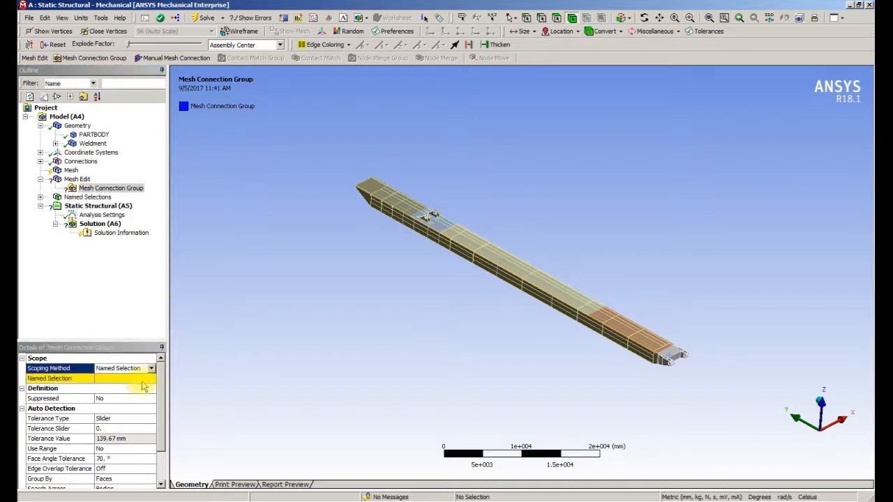
{"action": "left_click", "coordinate": [141, 384]}
{"action": "left_click", "coordinate": [151, 378]}
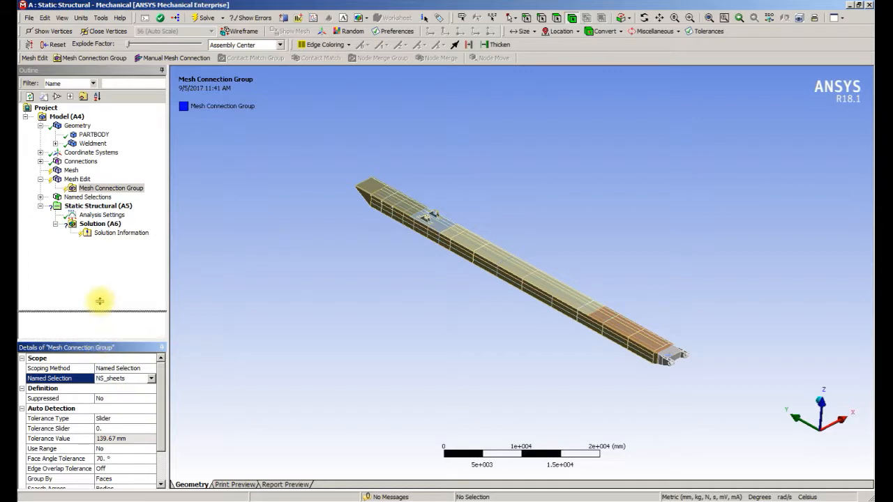
Set the connection group's tolerance type to Value with 20 mm tolerance.
{"action": "left_click_drag", "start_coordinate": [160, 343], "coordinate": [100, 267]}
{"action": "left_click", "coordinate": [129, 340]}
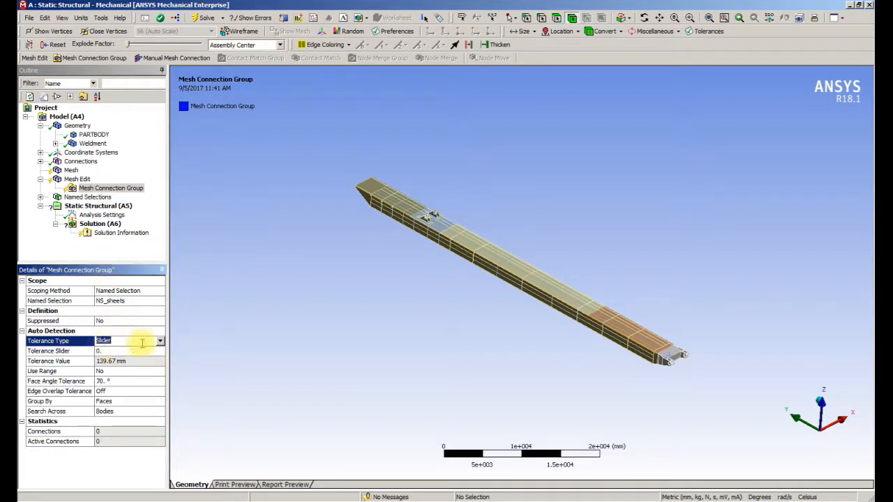
{"action": "left_click", "coordinate": [159, 340]}
{"action": "left_click", "coordinate": [138, 357]}
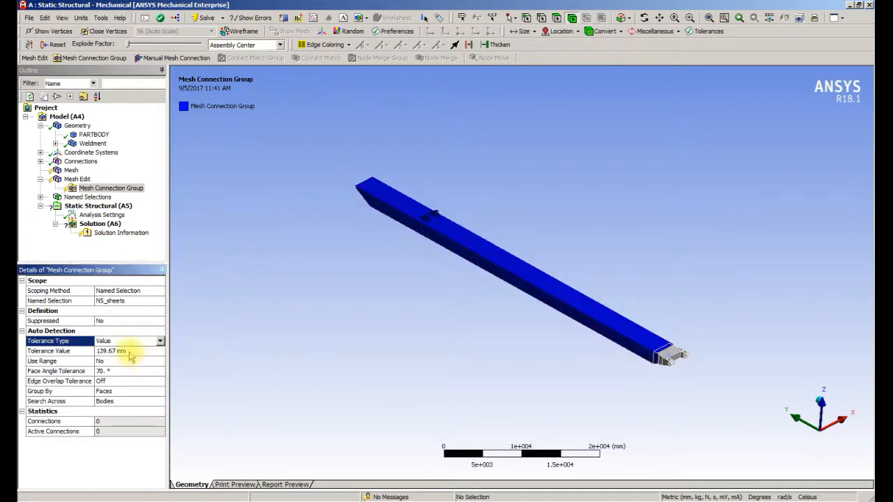
{"action": "type", "text": "20."}
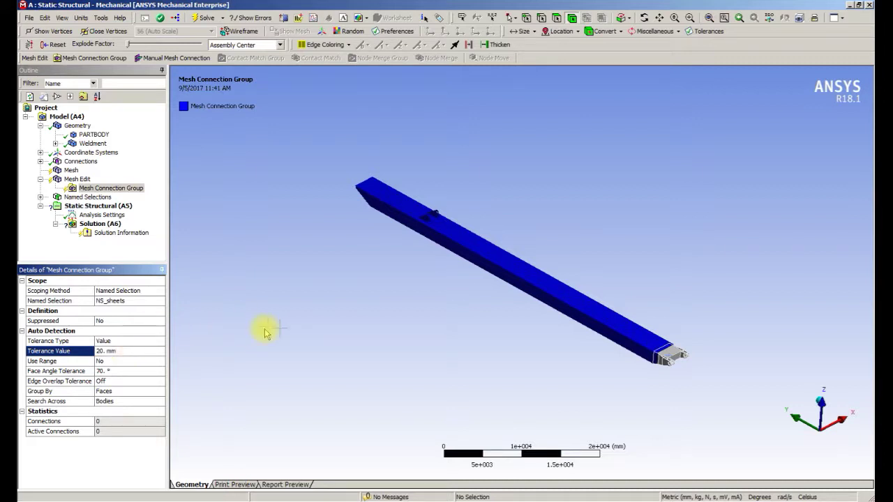
{"action": "left_click", "coordinate": [282, 326]}
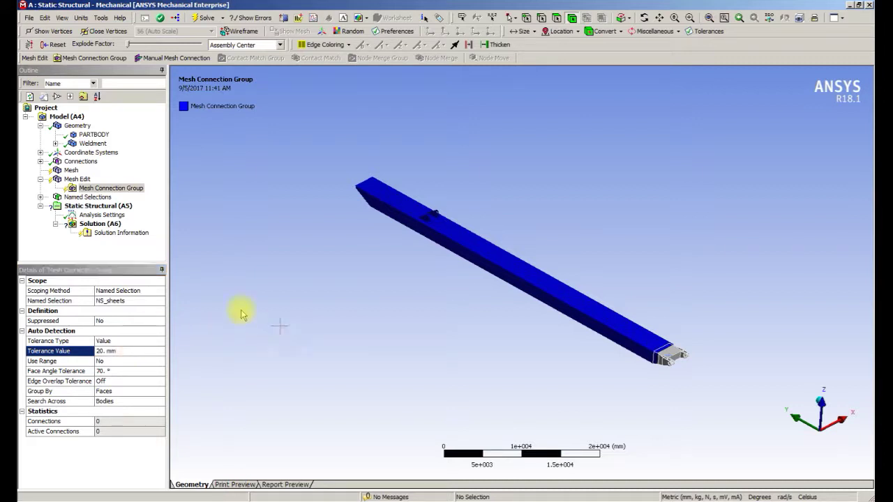
Detect connections for the group, listing the 23 found mesh connections.
{"action": "right_click", "coordinate": [74, 180]}
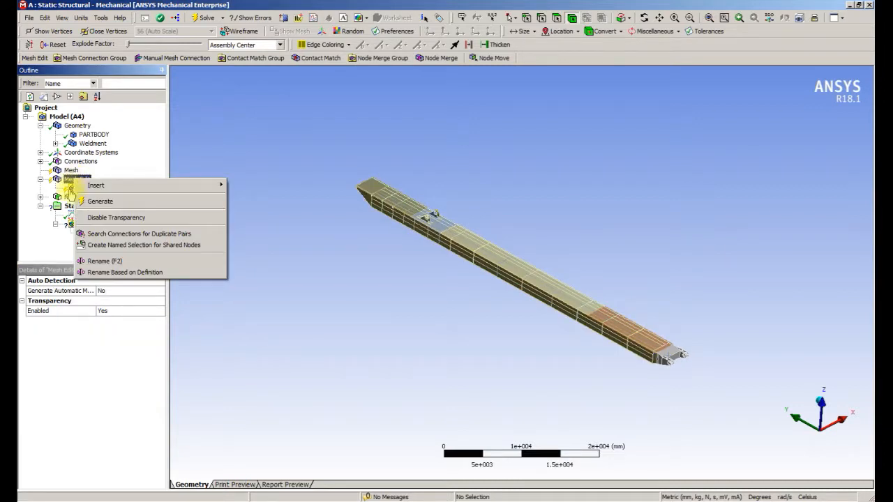
{"action": "left_click", "coordinate": [71, 189]}
{"action": "right_click", "coordinate": [100, 189]}
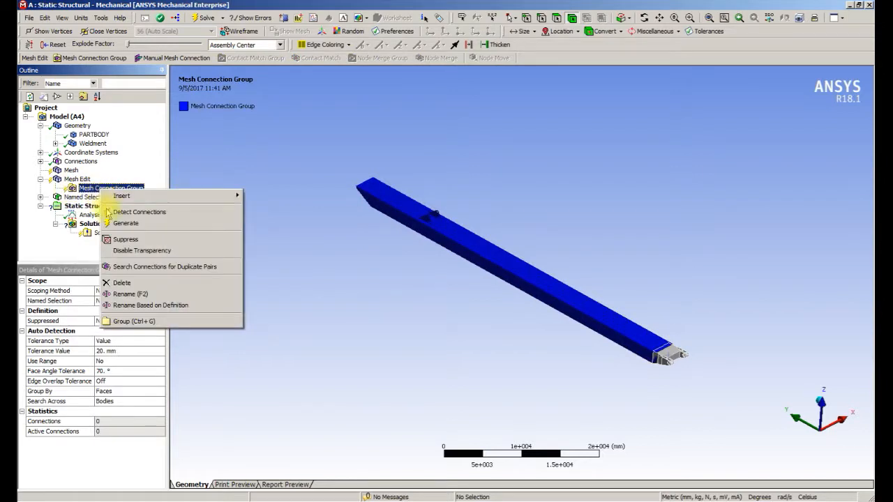
{"action": "left_click", "coordinate": [108, 212]}
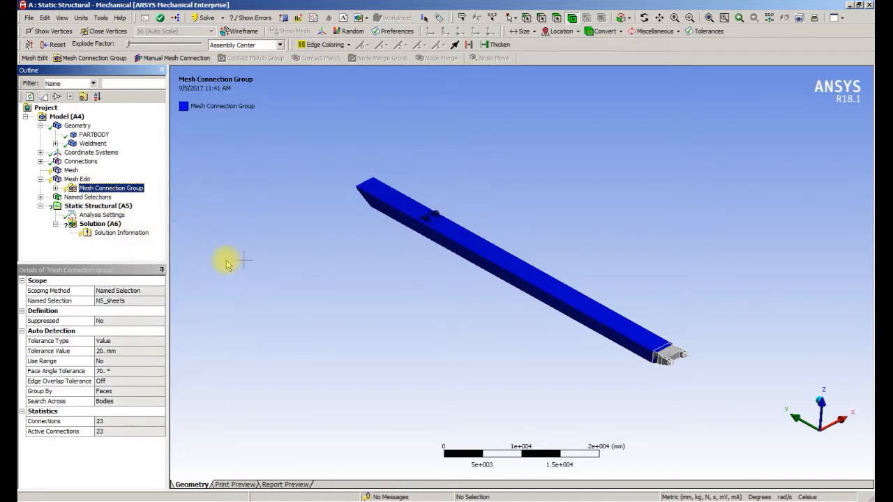
{"action": "left_click", "coordinate": [55, 188]}
{"action": "left_click", "coordinate": [160, 170]}
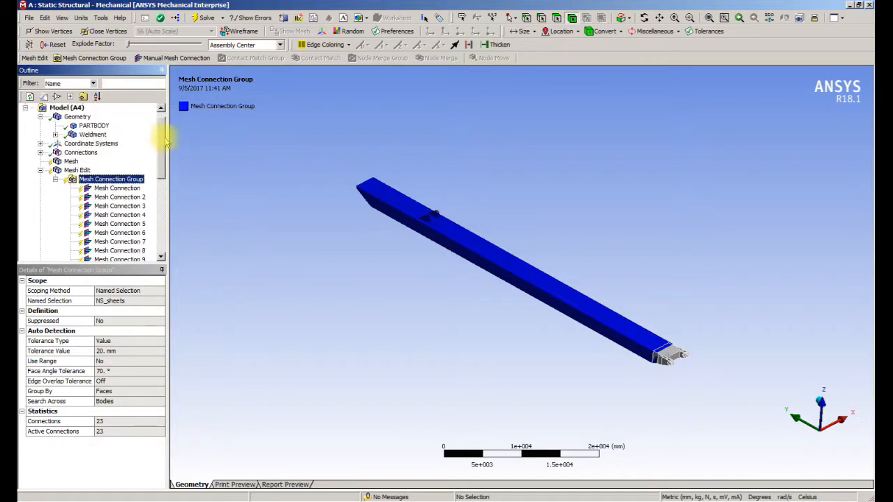
Generate the mesh, then generate the mesh connections under Mesh Edit and review the warnings.
{"action": "right_click", "coordinate": [73, 171]}
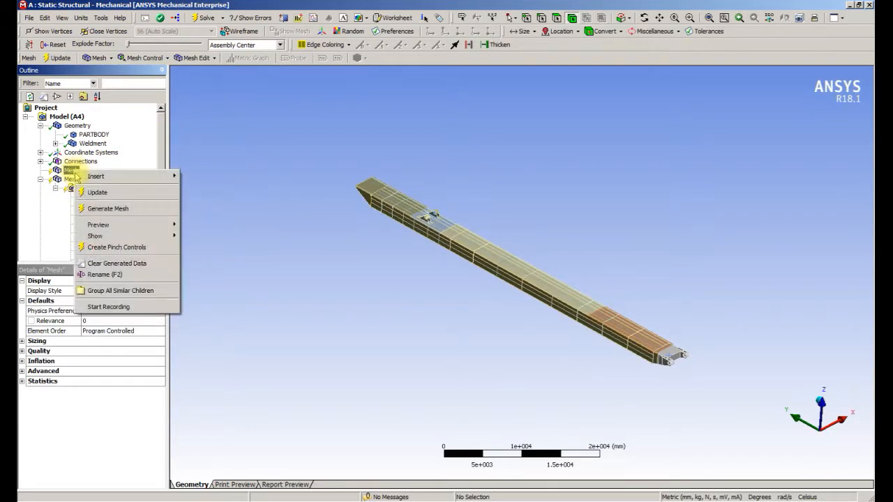
{"action": "left_click", "coordinate": [86, 209]}
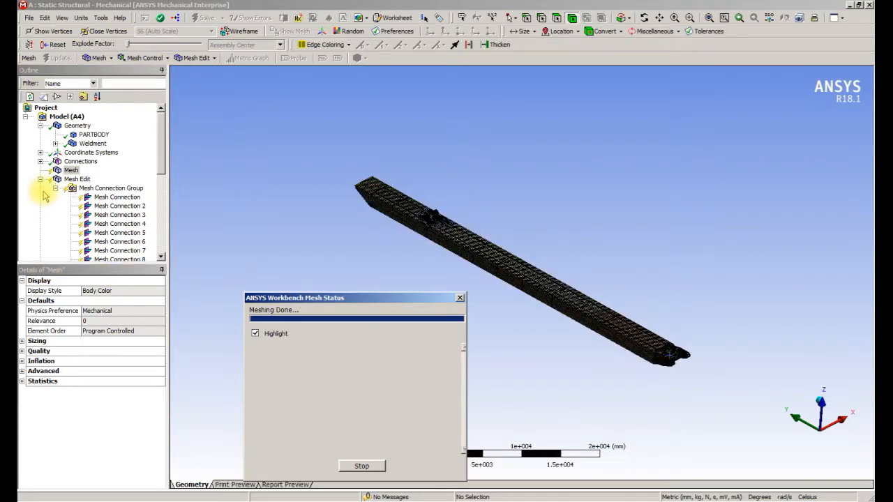
{"action": "left_click", "coordinate": [73, 179]}
{"action": "right_click", "coordinate": [71, 182]}
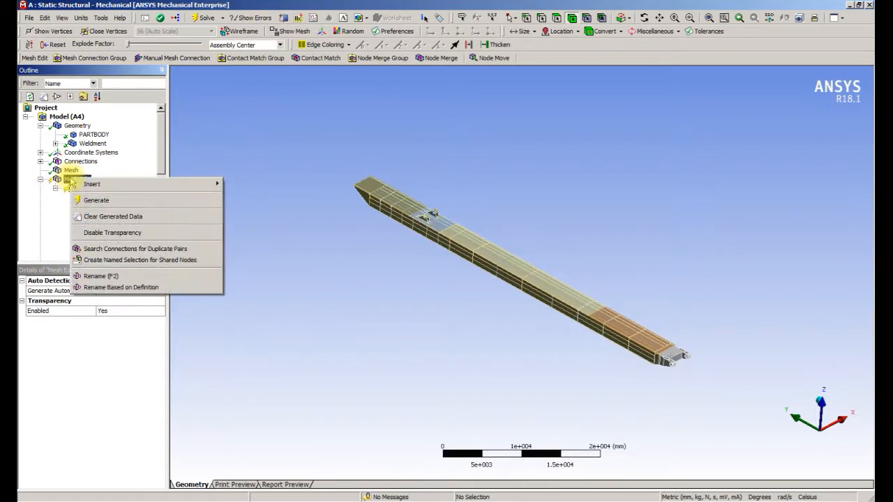
{"action": "left_click", "coordinate": [96, 200]}
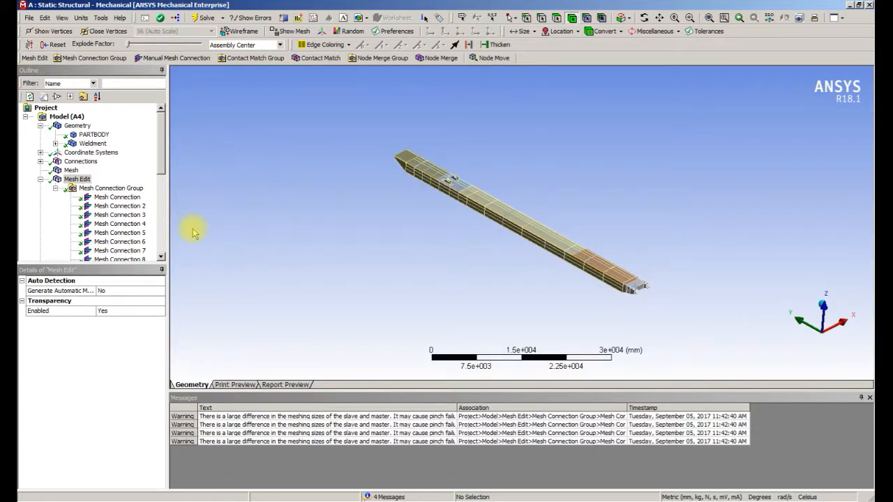
Show the mesh with edges coloured by connectivity and zoom in on the lugs.
{"action": "left_click", "coordinate": [71, 170]}
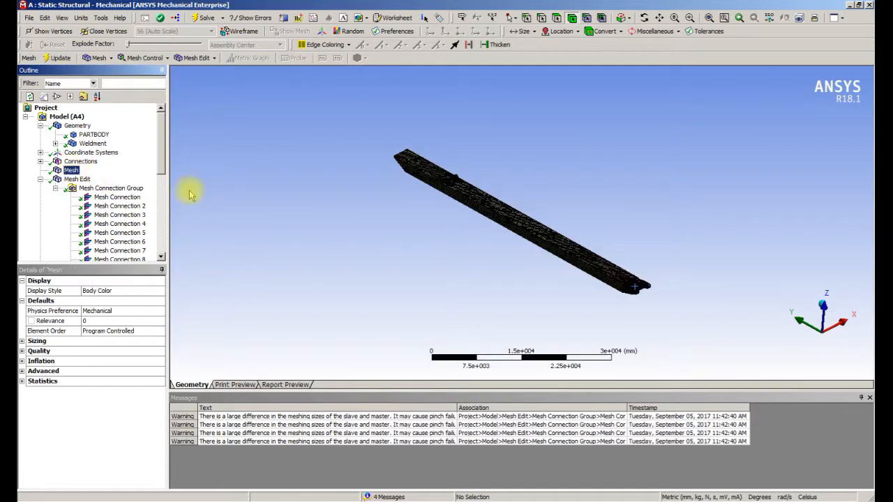
{"action": "scroll", "coordinate": [260, 215], "scroll_direction": "up", "scroll_amount": 5}
{"action": "scroll", "coordinate": [293, 181], "scroll_direction": "up", "scroll_amount": 1}
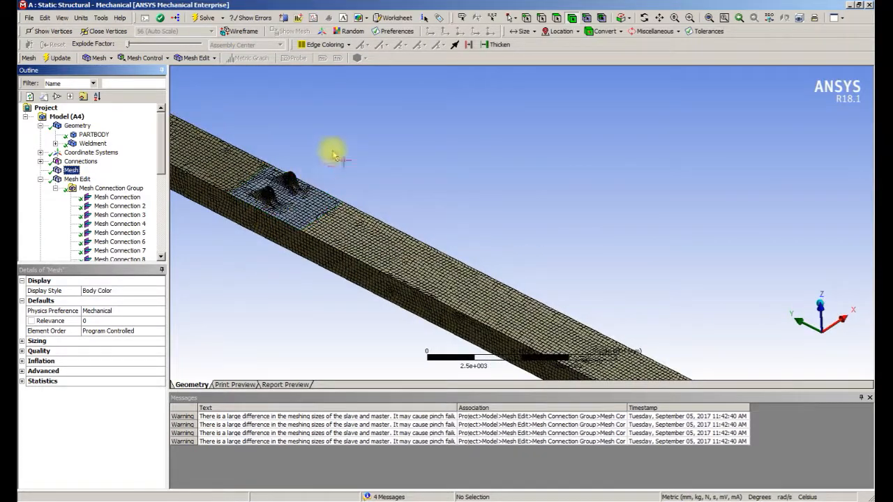
{"action": "scroll", "coordinate": [335, 98], "scroll_direction": "up", "scroll_amount": 1}
{"action": "left_click", "coordinate": [340, 46]}
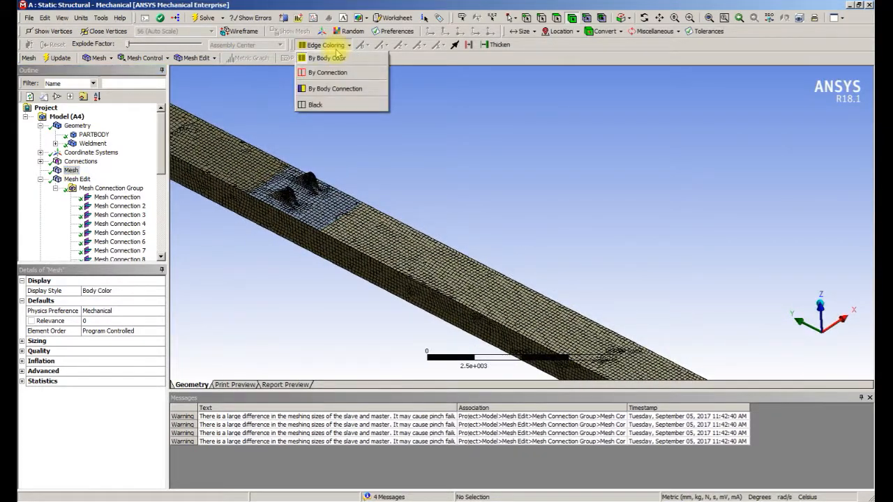
{"action": "left_click", "coordinate": [322, 74]}
{"action": "middle_click_drag", "start_coordinate": [340, 229], "coordinate": [350, 247]}
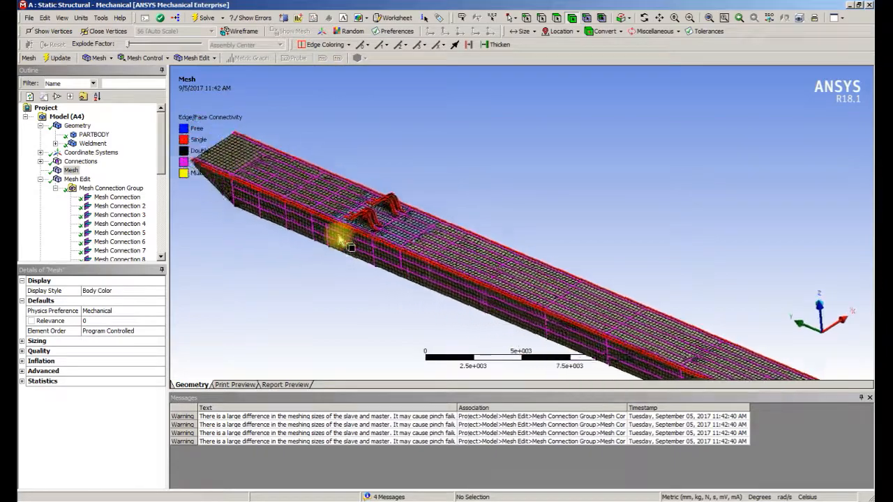
{"action": "scroll", "coordinate": [350, 247], "scroll_direction": "up", "scroll_amount": 2}
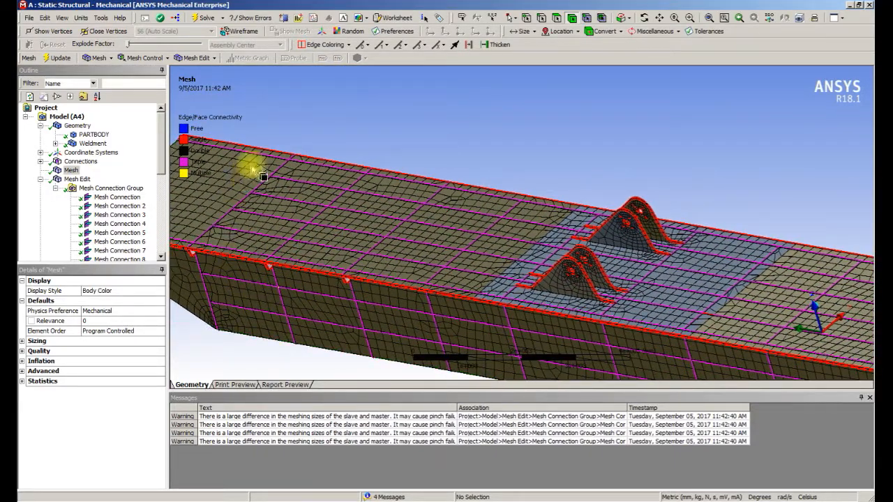
{"action": "scroll", "coordinate": [373, 107], "scroll_direction": "down", "scroll_amount": 2}
{"action": "scroll", "coordinate": [373, 107], "scroll_direction": "down", "scroll_amount": 2}
{"action": "scroll", "coordinate": [374, 107], "scroll_direction": "down", "scroll_amount": 2}
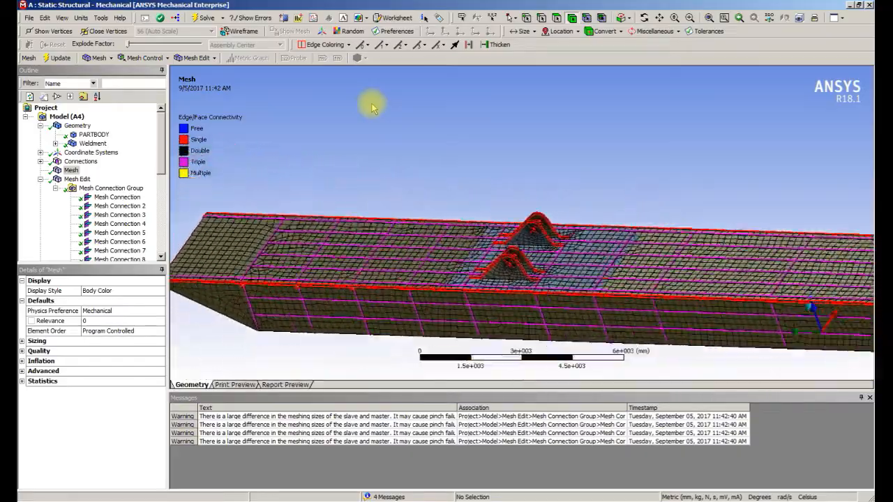
{"action": "scroll", "coordinate": [373, 108], "scroll_direction": "down", "scroll_amount": 2}
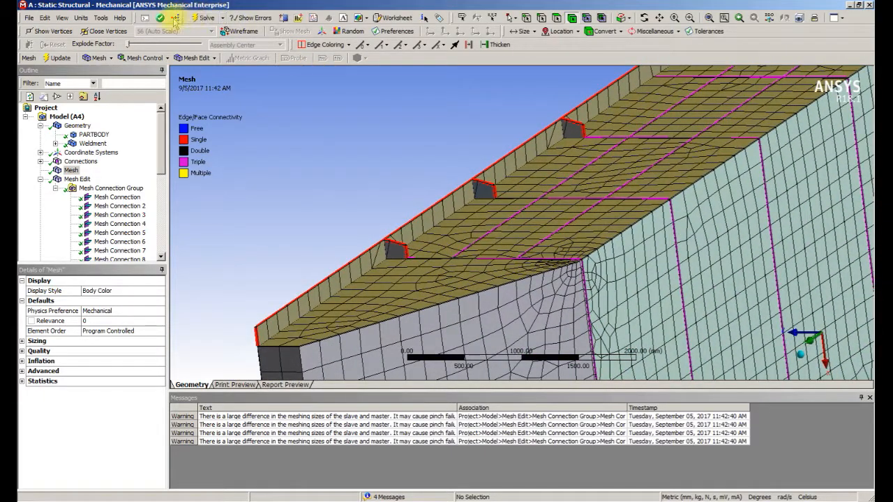
Turn off Thick Shells and Beams display and rotate to view the beam's end.
{"action": "left_click", "coordinate": [62, 17]}
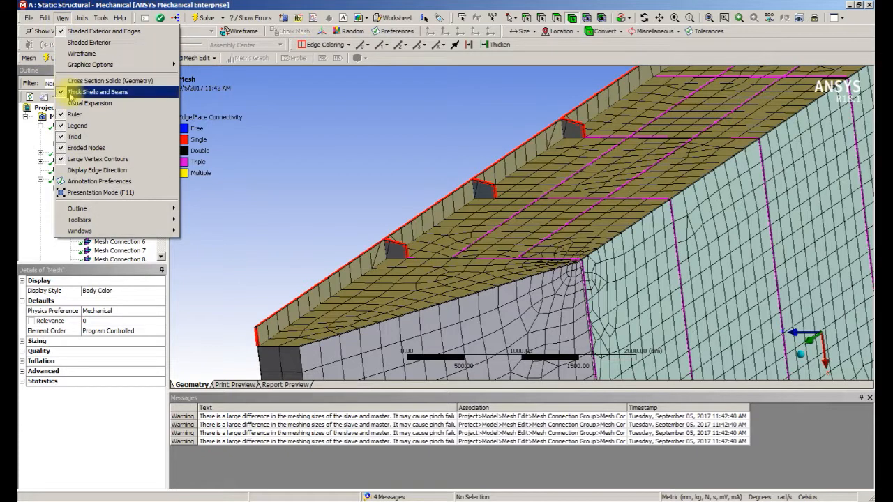
{"action": "left_click", "coordinate": [70, 91]}
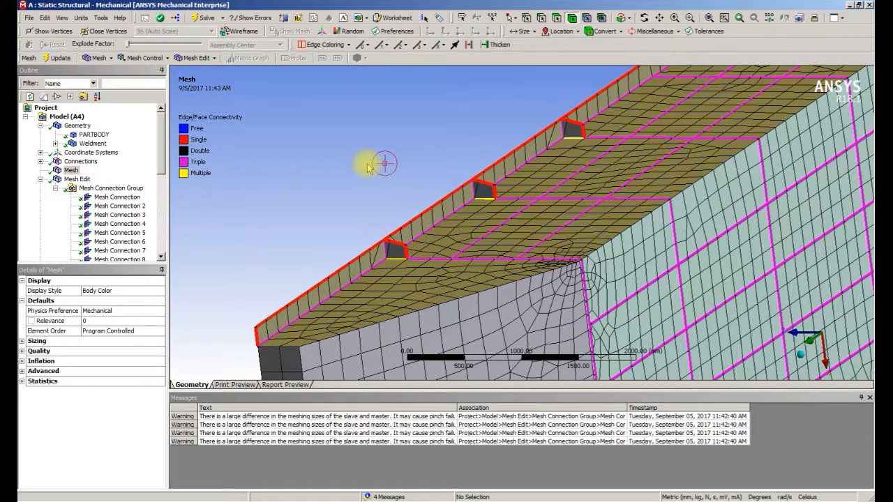
{"action": "mouse_move", "coordinate": [369, 166]}
{"action": "middle_mouse_down"}
{"action": "mouse_move", "coordinate": [227, 179]}
{"action": "mouse_move", "coordinate": [259, 183]}
{"action": "middle_mouse_up"}
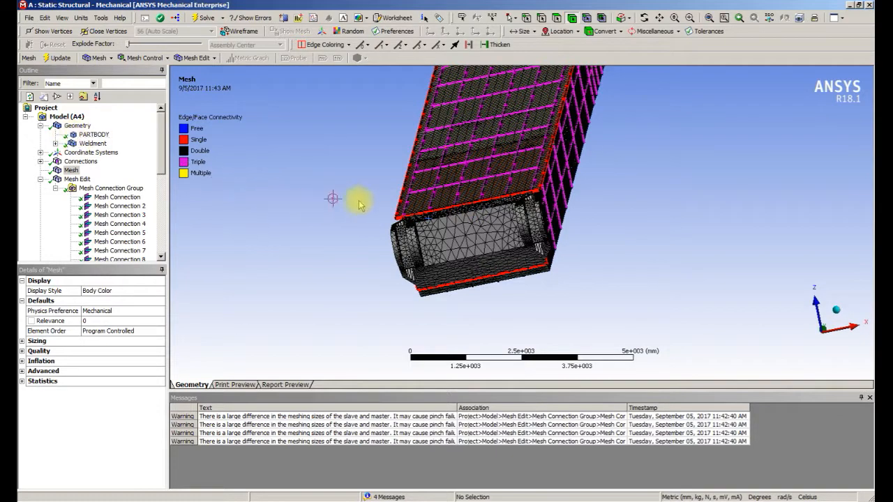
Hide the solid end block body and zoom in on the exposed shell mesh at the boom's end.
{"action": "left_click", "coordinate": [439, 256]}
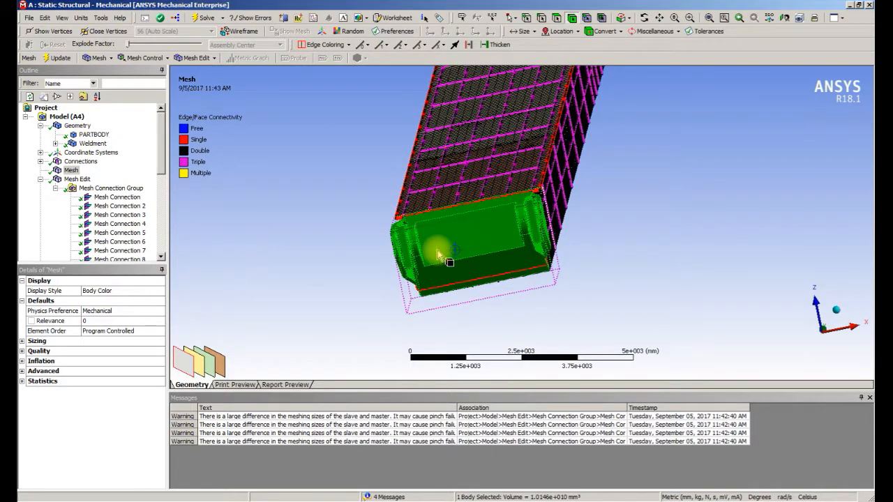
{"action": "right_click", "coordinate": [437, 251]}
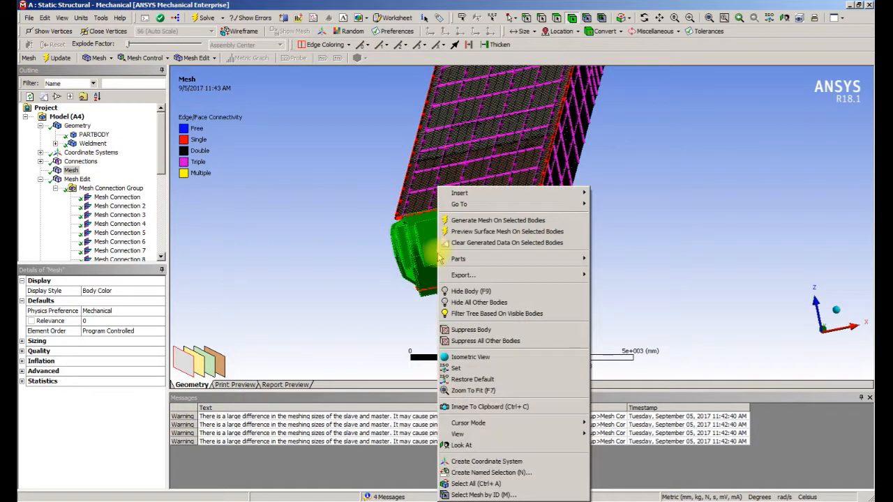
{"action": "left_click", "coordinate": [453, 290]}
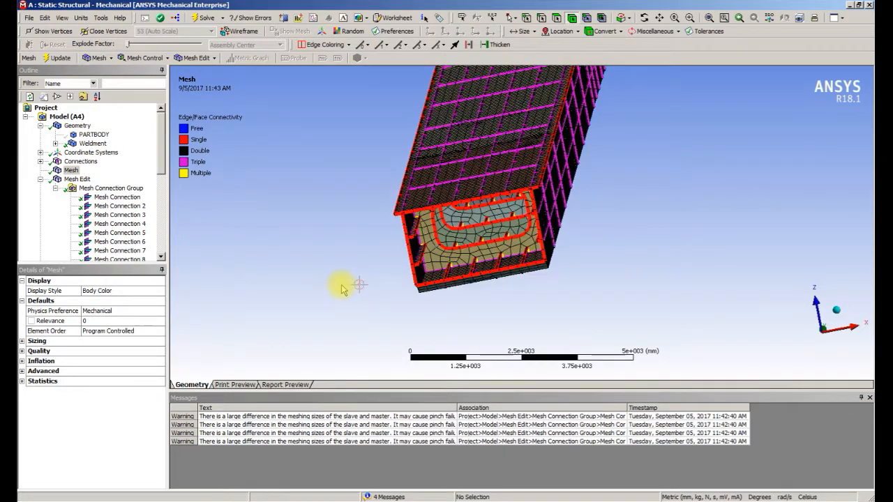
{"action": "mouse_move", "coordinate": [344, 287]}
{"action": "middle_mouse_down"}
{"action": "mouse_move", "coordinate": [321, 367]}
{"action": "mouse_move", "coordinate": [331, 349]}
{"action": "middle_mouse_up"}
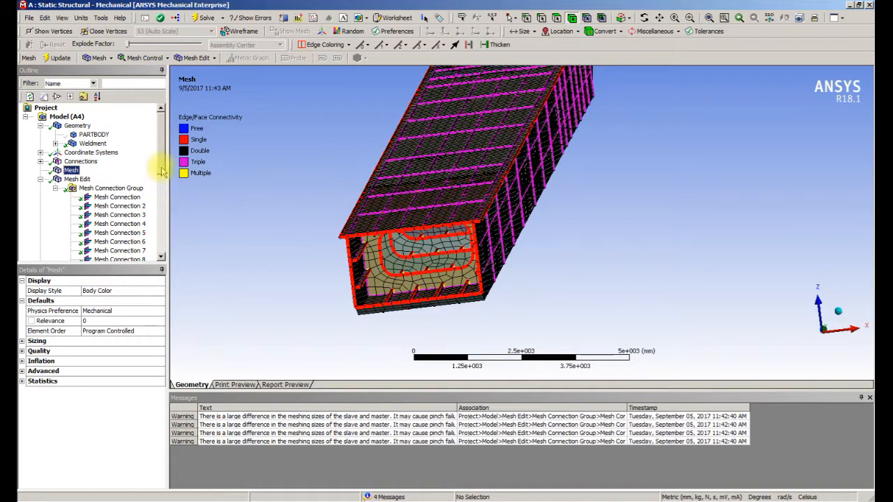
{"action": "scroll", "coordinate": [160, 171], "scroll_direction": "down", "scroll_amount": 1}
{"action": "scroll", "coordinate": [150, 166], "scroll_direction": "up", "scroll_amount": 1}
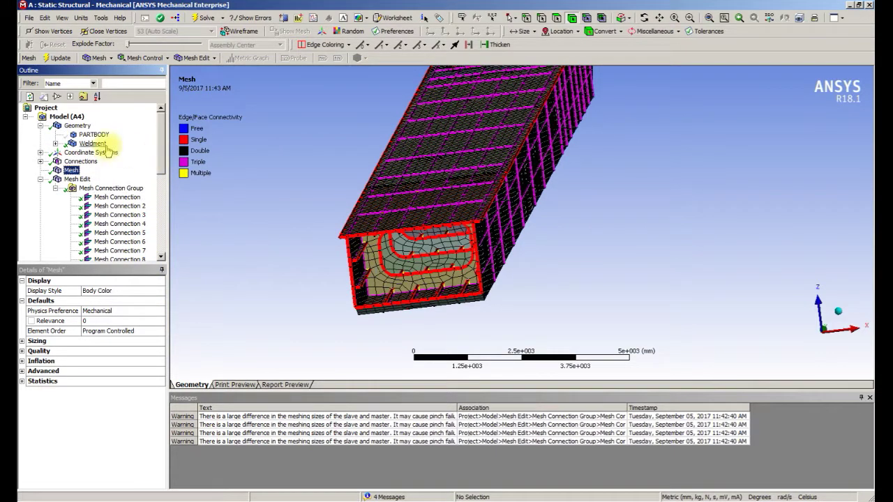
View the geometry, then read the mesh statistics: 41,922 nodes and 33,387 elements.
{"action": "right_click", "coordinate": [67, 125]}
{"action": "left_click", "coordinate": [259, 253]}
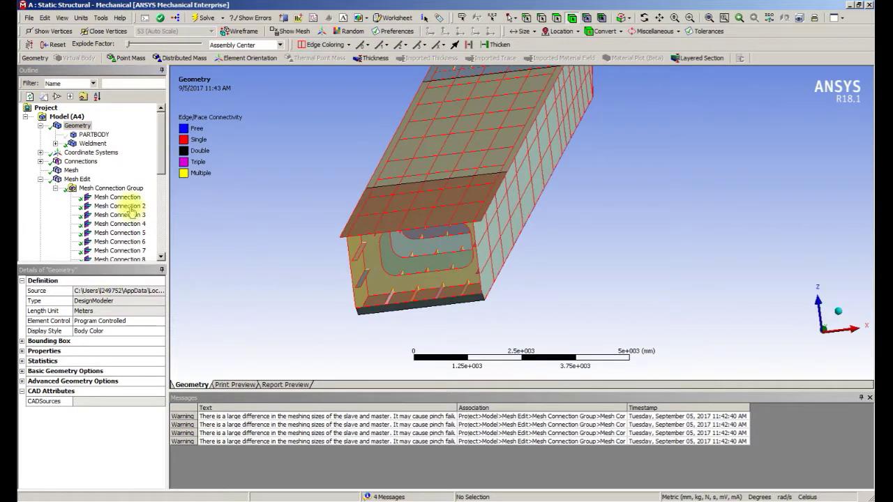
{"action": "left_click", "coordinate": [70, 171]}
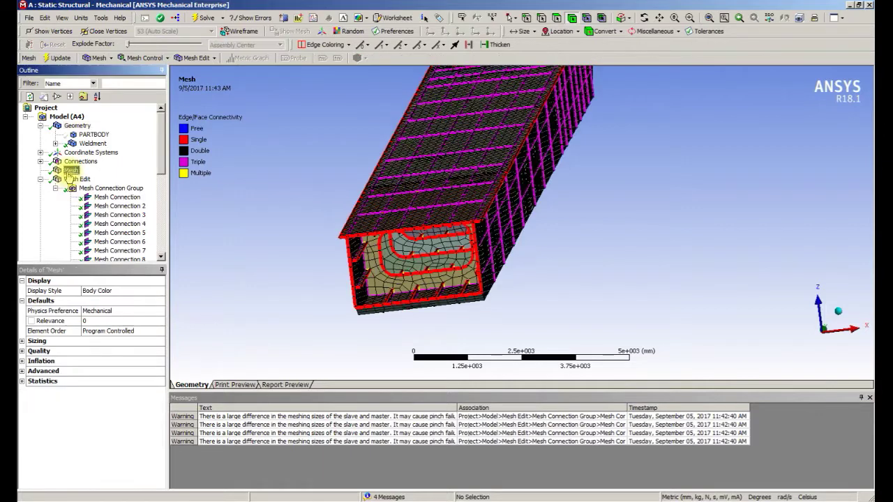
{"action": "left_click", "coordinate": [22, 380]}
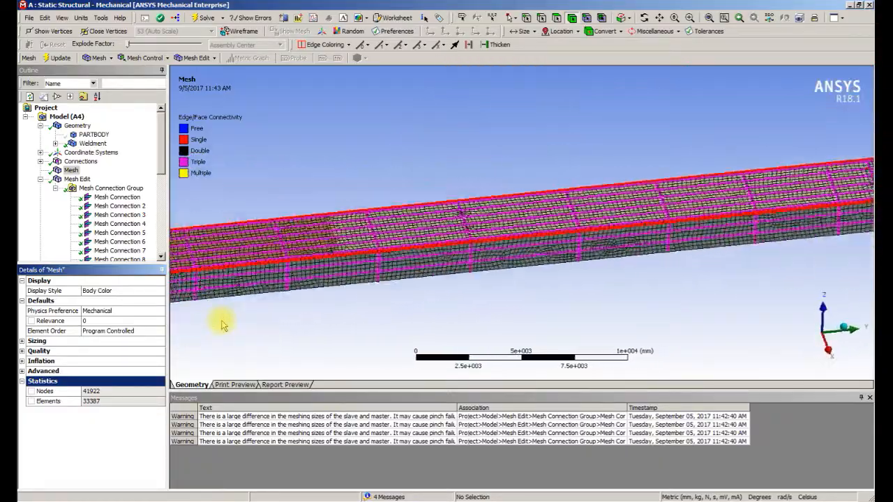
{"action": "left_click", "coordinate": [94, 135]}
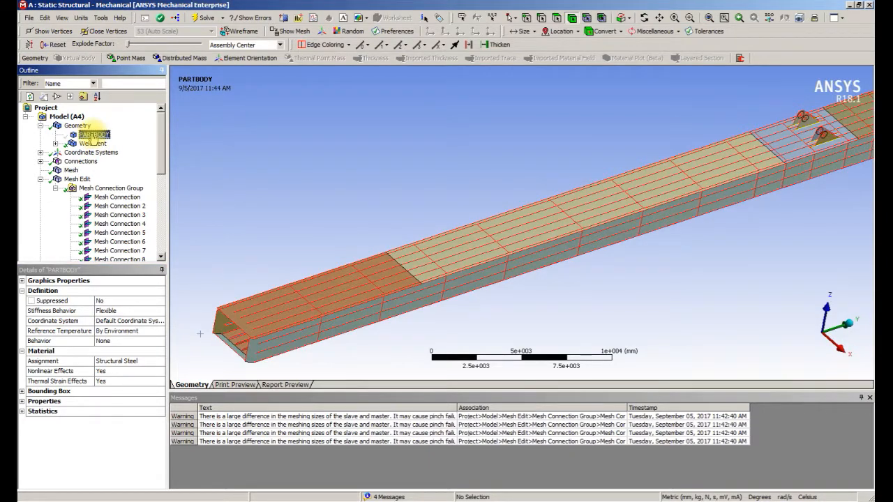
Show the hidden PARTBODY end block again and check its node and element counts.
{"action": "right_click", "coordinate": [93, 139]}
{"action": "left_click", "coordinate": [104, 222]}
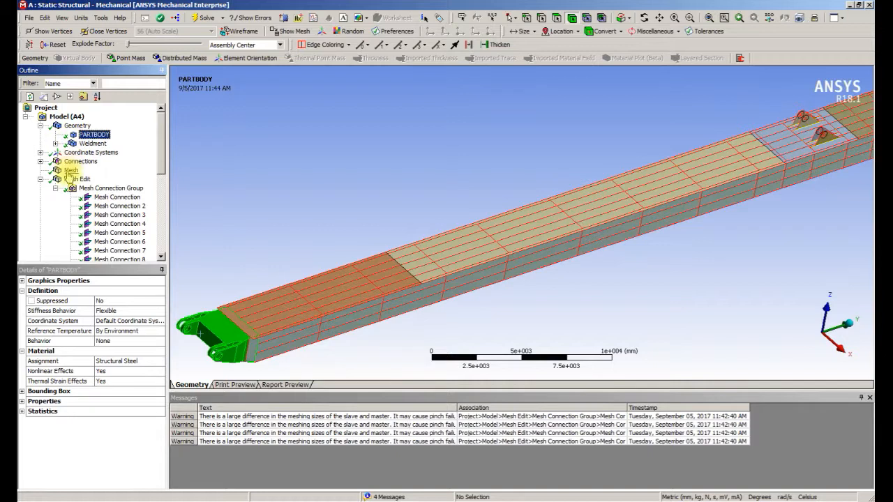
{"action": "left_click", "coordinate": [22, 411]}
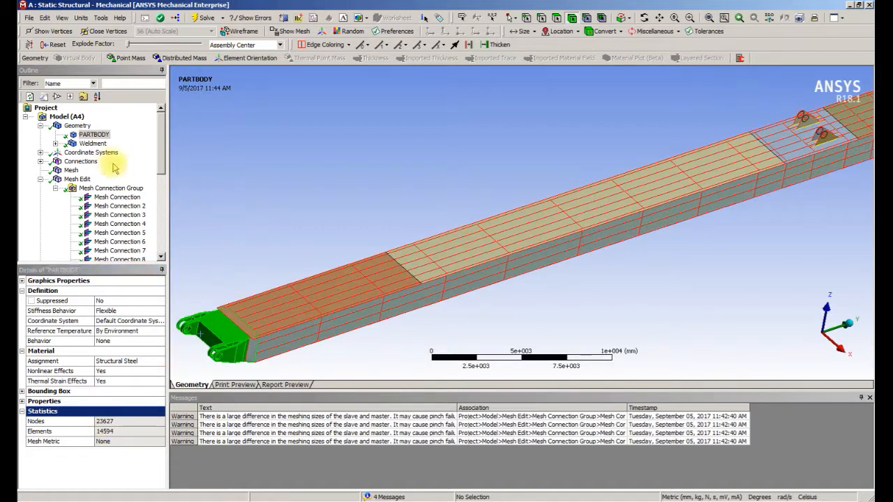
Set PARTBODY's stiffness behavior to Rigid and view the updated 44,937-node mesh.
{"action": "left_click", "coordinate": [139, 311]}
{"action": "left_click", "coordinate": [160, 311]}
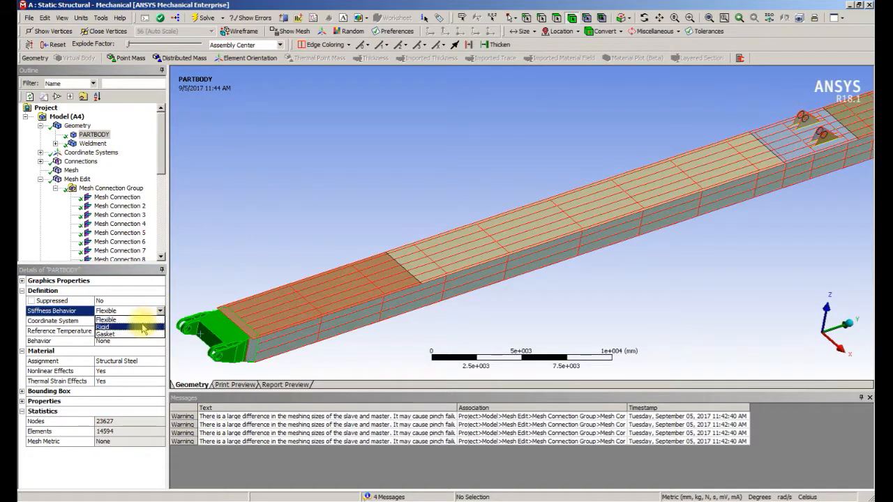
{"action": "left_click", "coordinate": [129, 330]}
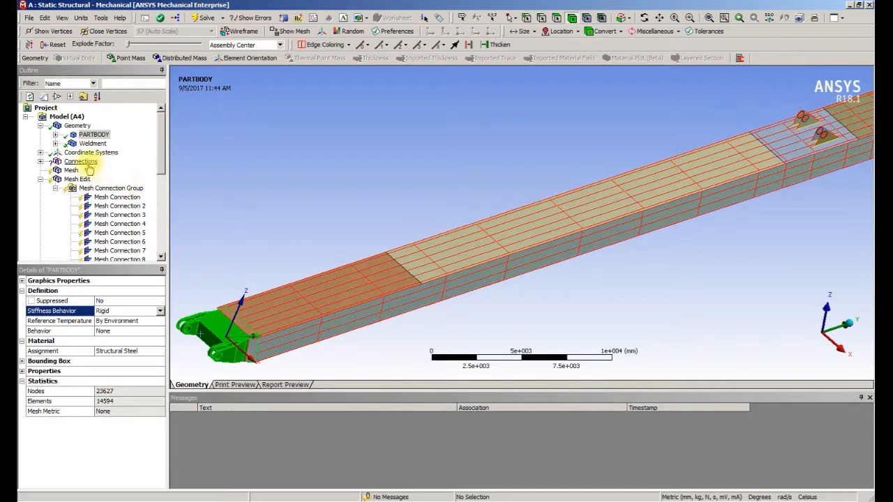
{"action": "left_click", "coordinate": [72, 170]}
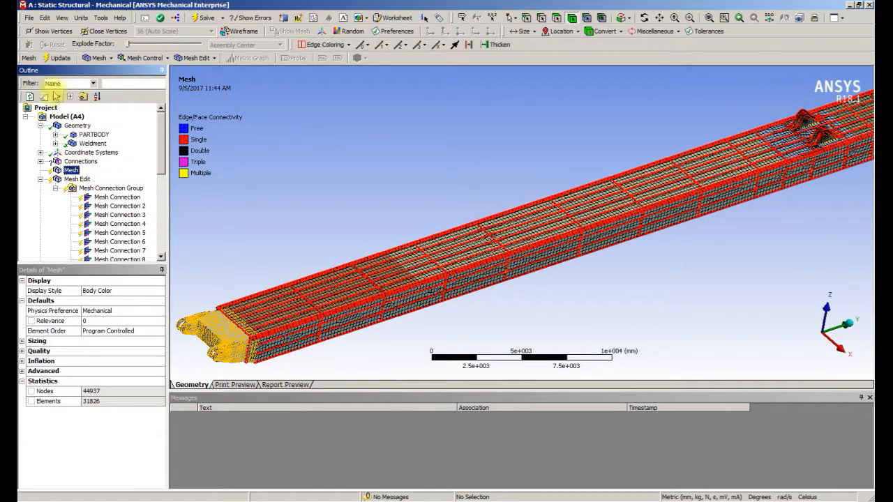
{"action": "left_click", "coordinate": [56, 58]}
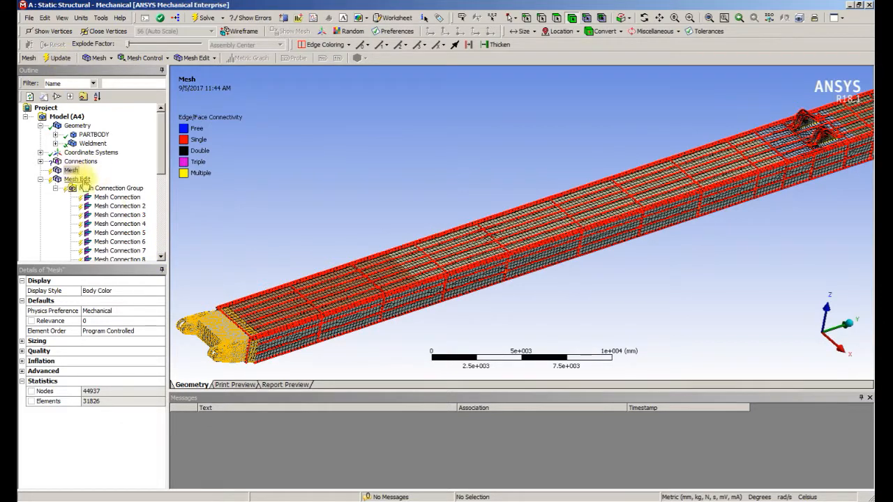
Regenerate the mesh, confirming that the old mesh and results are cleared, then expand Connections.
{"action": "right_click", "coordinate": [72, 170]}
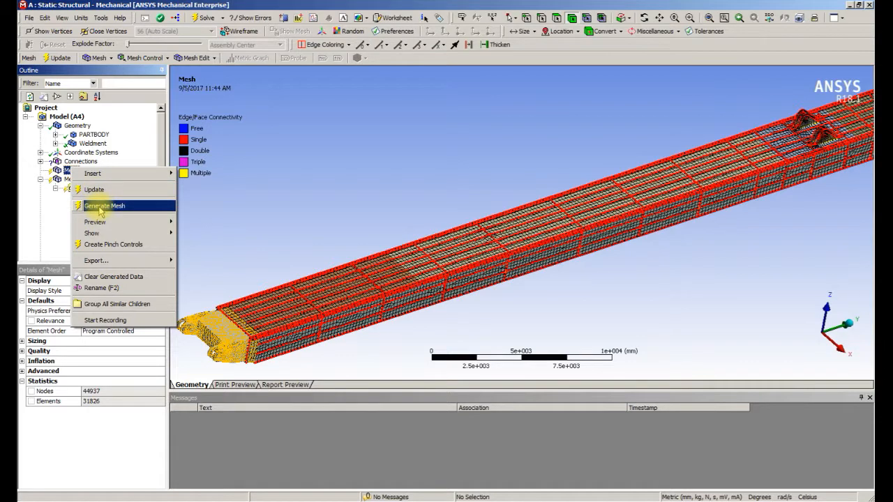
{"action": "left_click", "coordinate": [111, 276]}
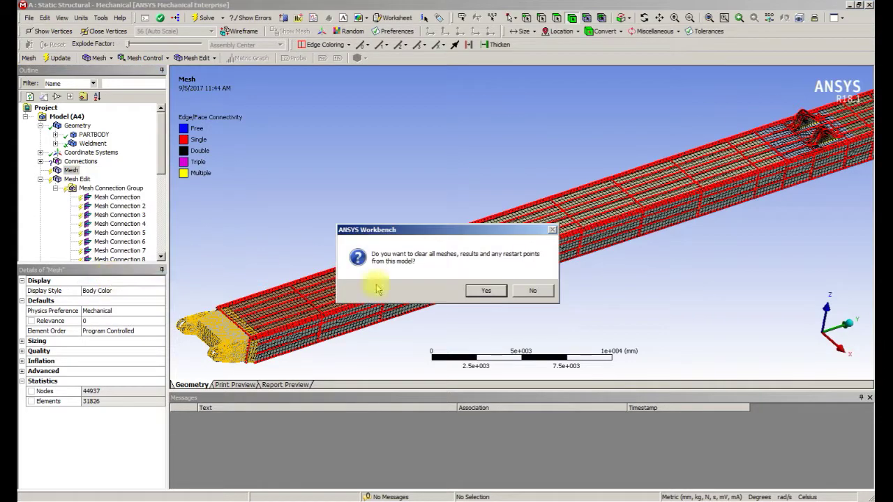
{"action": "left_click", "coordinate": [494, 294]}
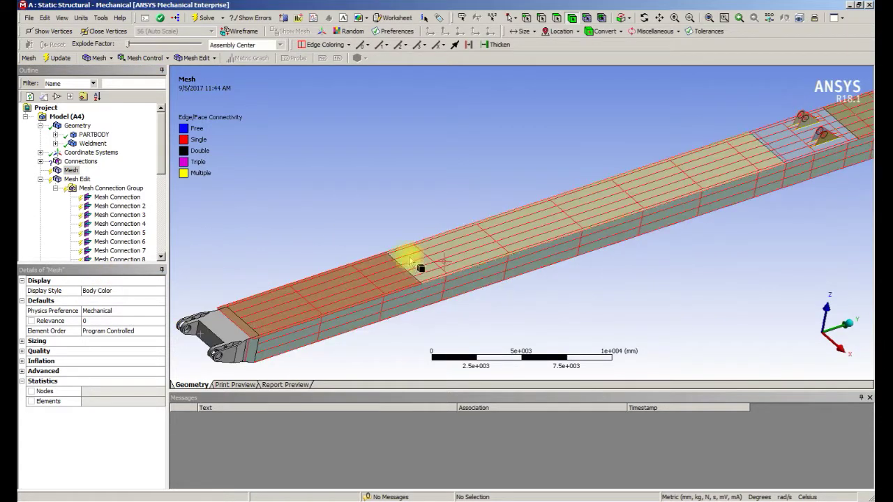
{"action": "left_click", "coordinate": [40, 161]}
List the four contact regions and inspect each one's bonded bodies in turn.
{"action": "left_click", "coordinate": [84, 170]}
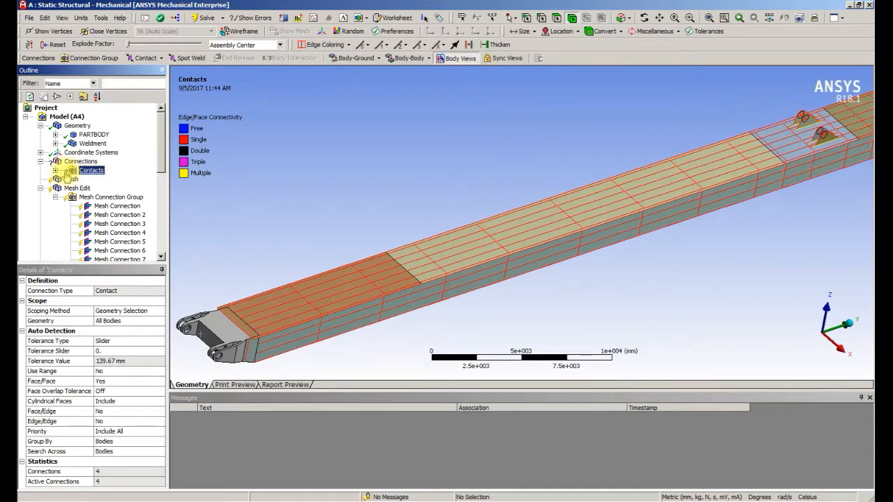
{"action": "left_click", "coordinate": [56, 171]}
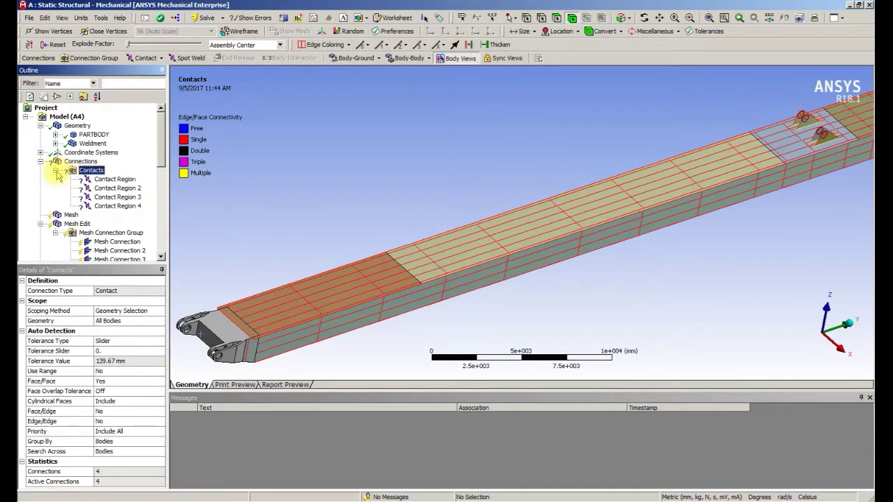
{"action": "left_click", "coordinate": [97, 179]}
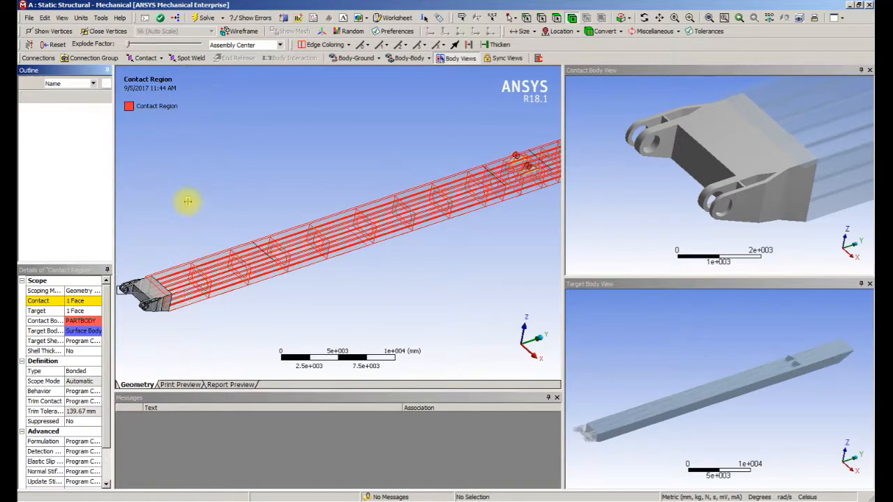
{"action": "left_click_drag", "start_coordinate": [113, 189], "coordinate": [186, 200]}
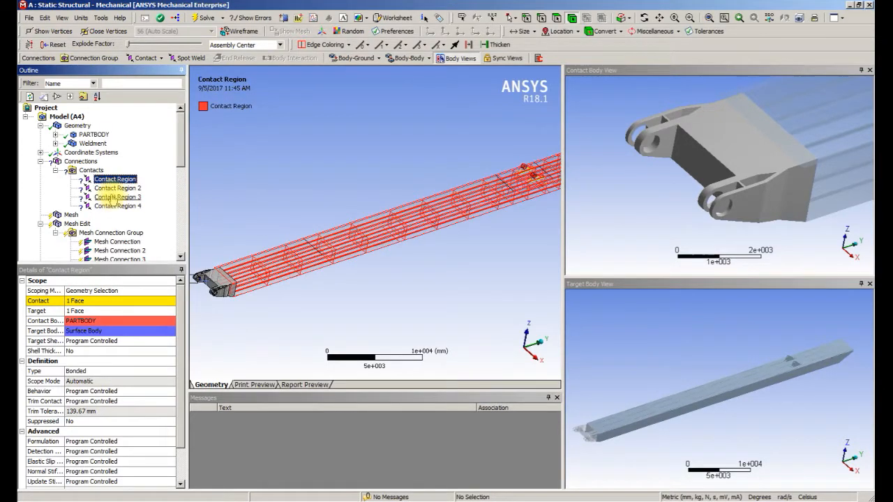
{"action": "left_click", "coordinate": [115, 188]}
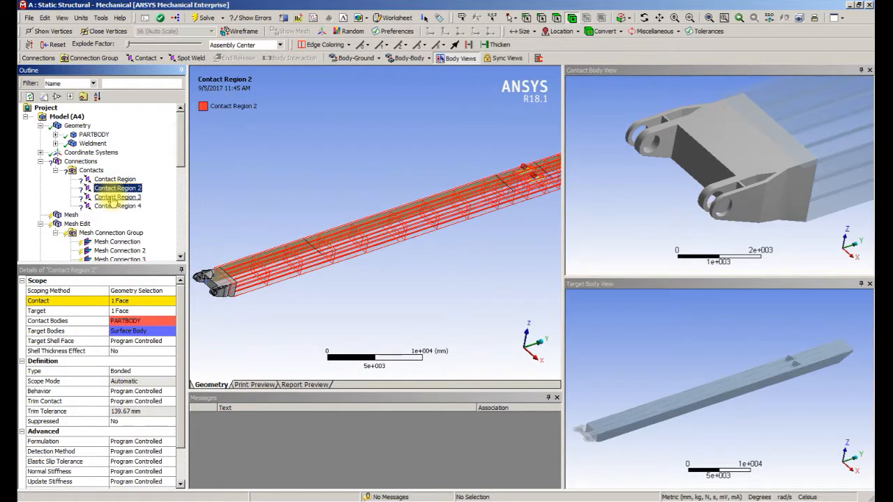
{"action": "left_click", "coordinate": [112, 198]}
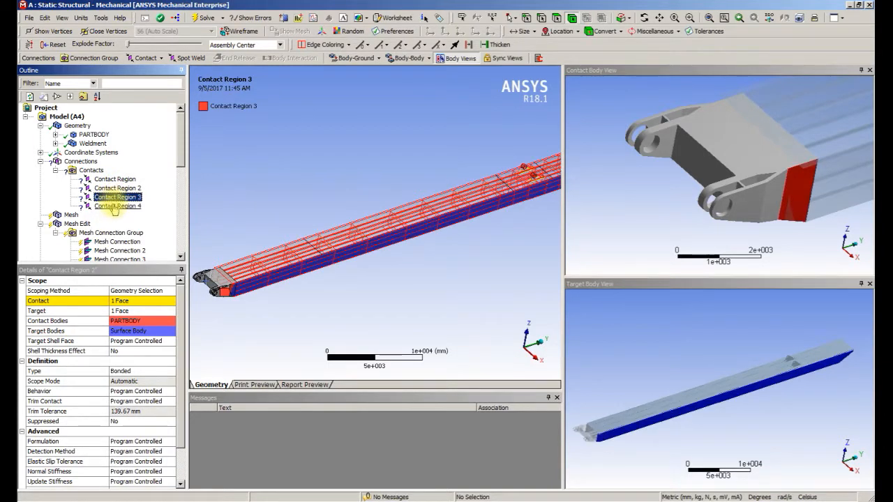
{"action": "left_click", "coordinate": [114, 207]}
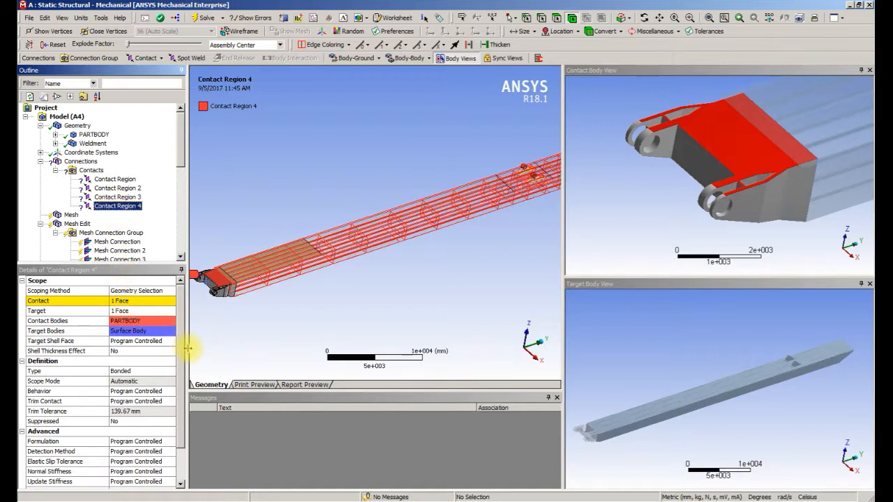
Re-check regions 1 and 4, then select all four contact regions together for editing.
{"action": "left_click_drag", "start_coordinate": [188, 347], "coordinate": [232, 349]}
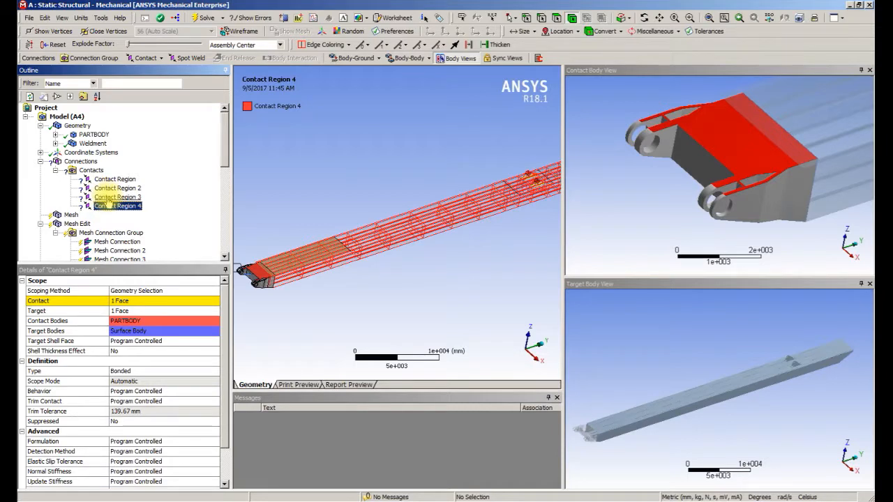
{"action": "key", "text": "Up"}
{"action": "key", "text": "Up"}
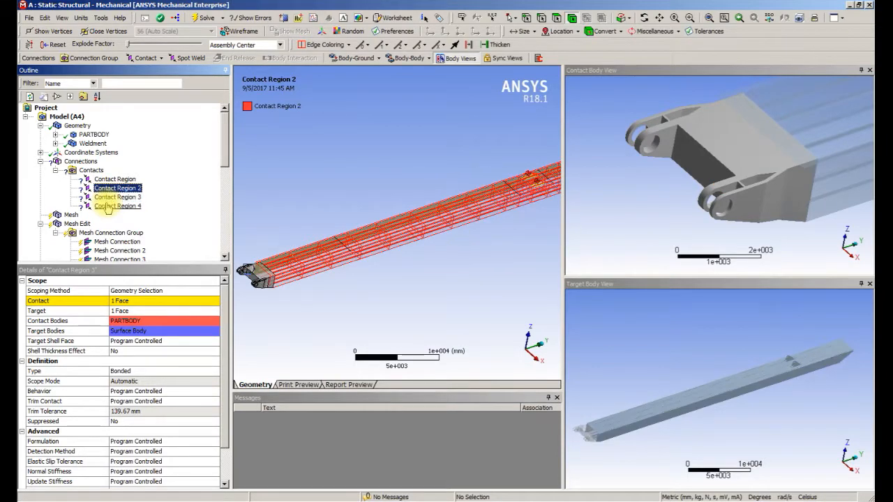
{"action": "key", "text": "Up"}
{"action": "key", "text": "Up"}
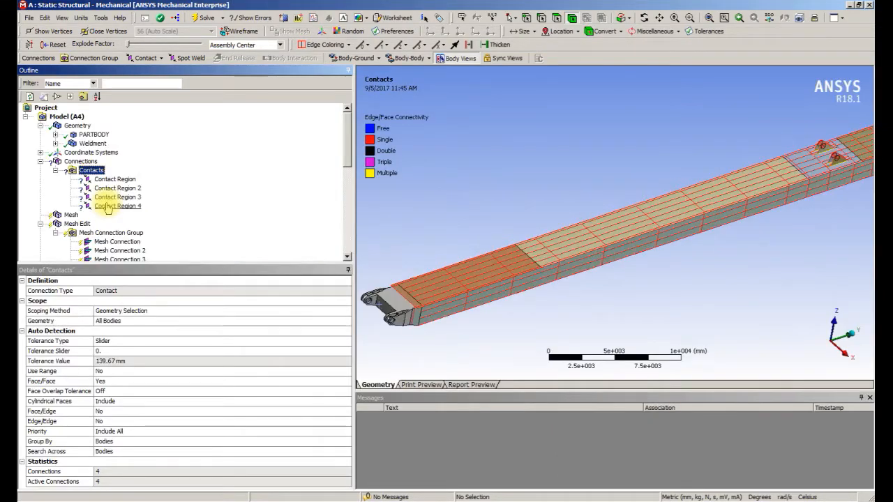
{"action": "left_click", "coordinate": [106, 180]}
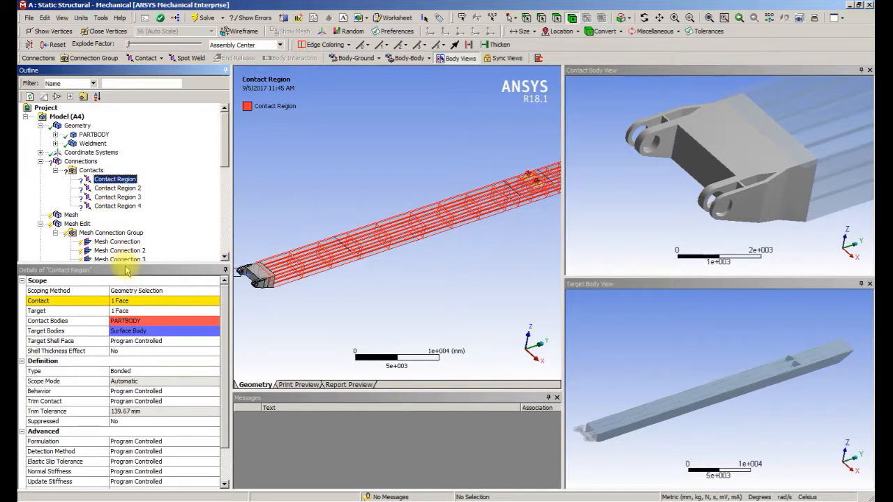
{"action": "left_click", "coordinate": [111, 206]}
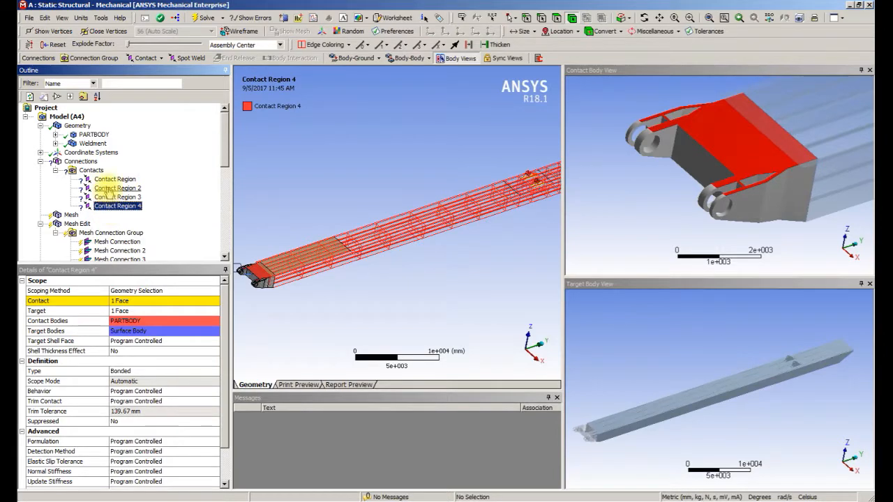
{"action": "left_click", "coordinate": [108, 179], "text": "shift"}
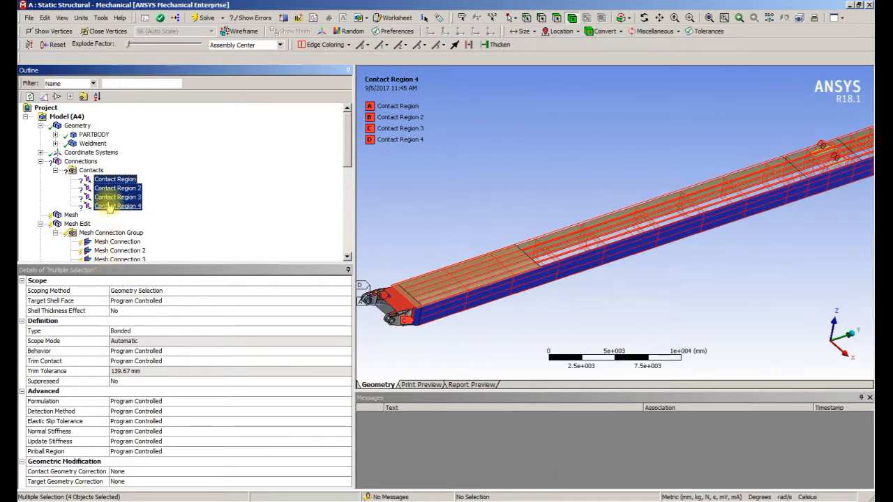
{"action": "right_click", "coordinate": [110, 206]}
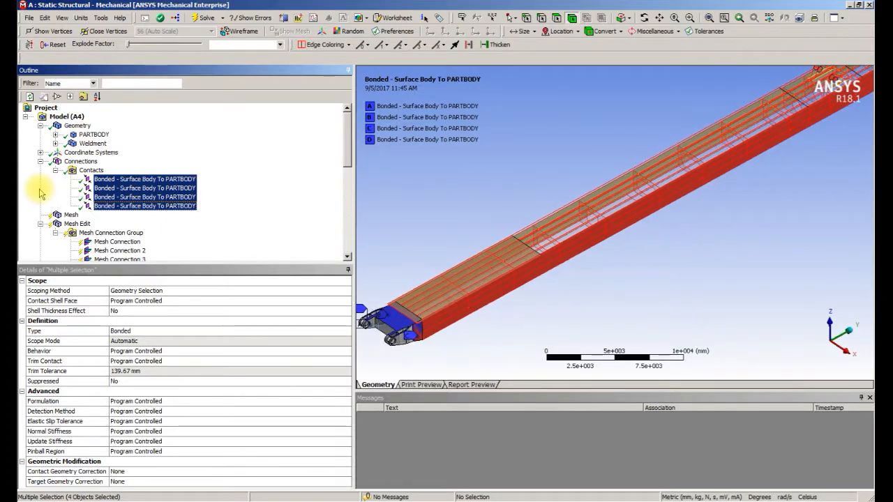
Collapse the Connections branch after renaming and bring up the Mesh actions.
{"action": "left_click", "coordinate": [39, 161]}
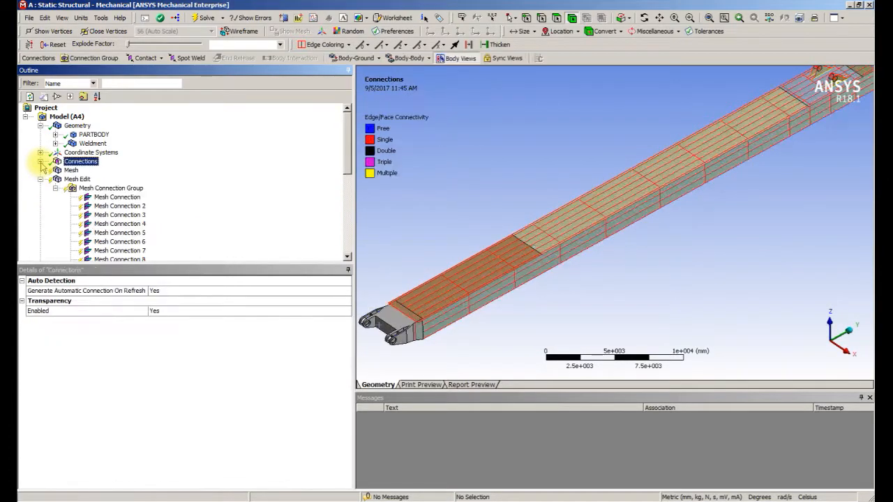
{"action": "right_click", "coordinate": [61, 170]}
Generate the boom mesh with connections: 20,657 nodes and 19,465 elements.
{"action": "left_click", "coordinate": [65, 194]}
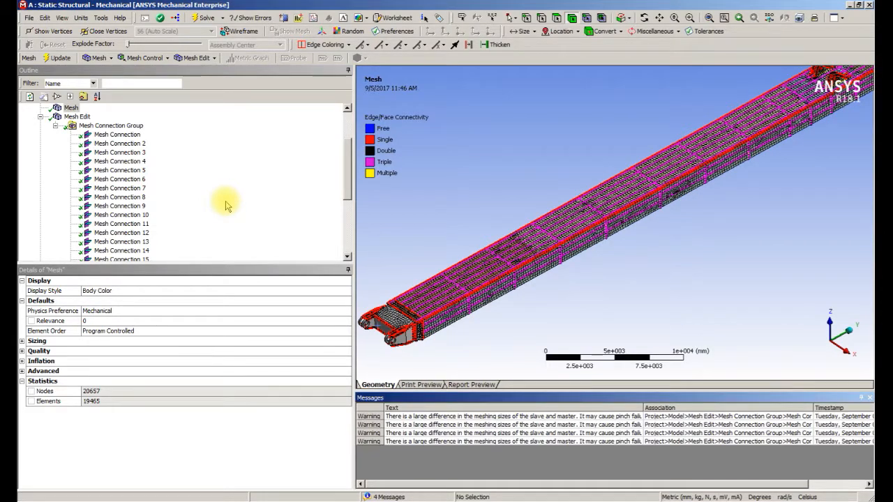
{"action": "left_click", "coordinate": [55, 125]}
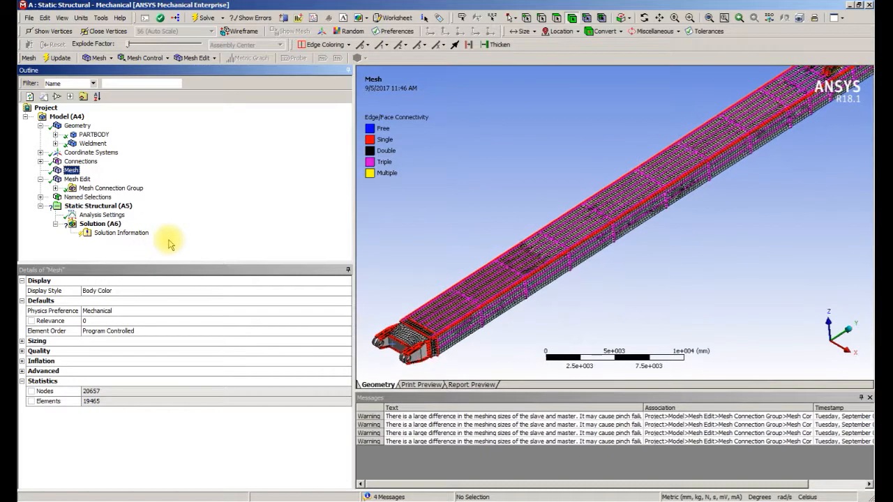
Confirm PARTBODY's rigid stiffness, view the Weldment lugs, and enter Static Structural (A5).
{"action": "left_click", "coordinate": [85, 136]}
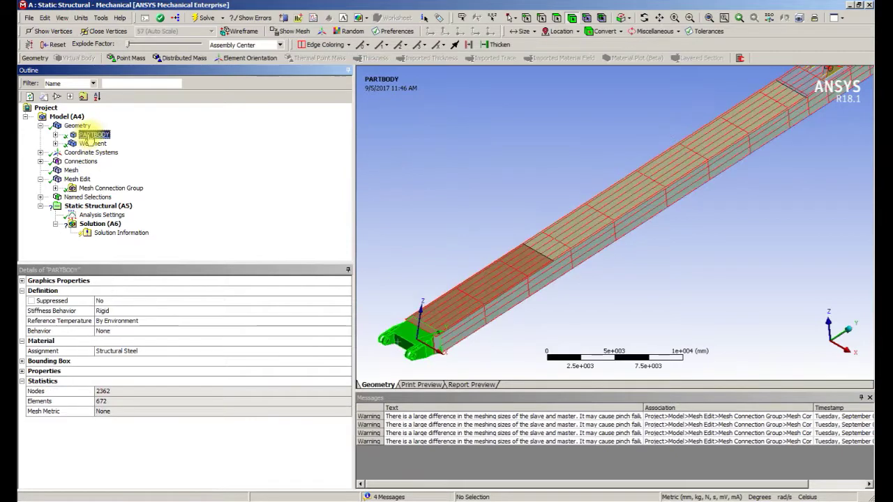
{"action": "left_click", "coordinate": [122, 311]}
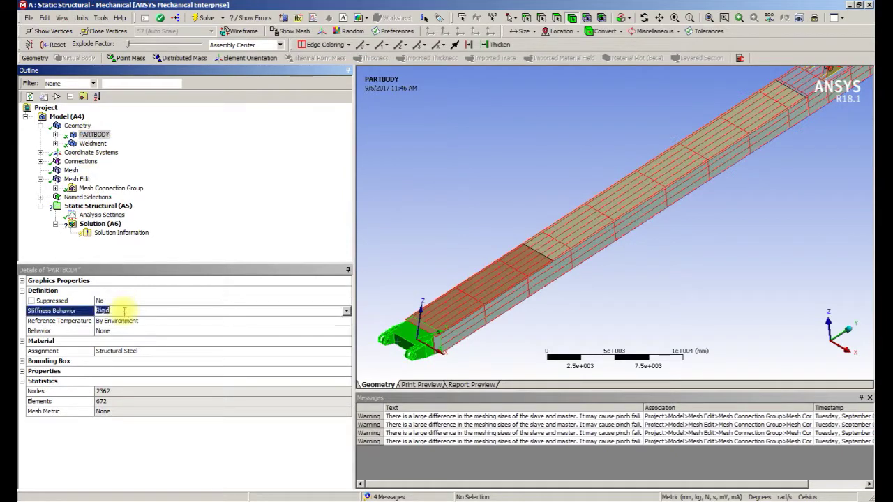
{"action": "left_click", "coordinate": [82, 144]}
{"action": "mouse_move", "coordinate": [393, 175]}
{"action": "middle_mouse_down"}
{"action": "mouse_move", "coordinate": [695, 172]}
{"action": "mouse_move", "coordinate": [556, 187]}
{"action": "middle_mouse_up"}
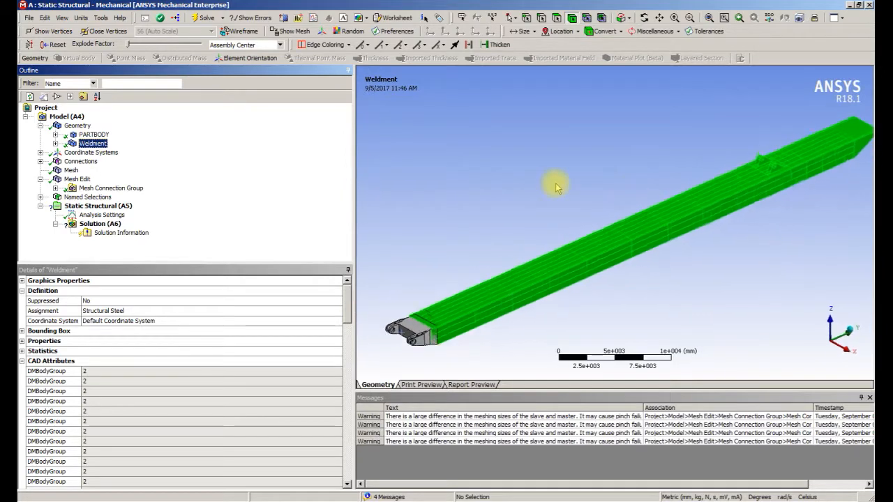
{"action": "scroll", "coordinate": [556, 187], "scroll_direction": "up", "scroll_amount": 1}
{"action": "scroll", "coordinate": [557, 187], "scroll_direction": "up", "scroll_amount": 1}
{"action": "scroll", "coordinate": [557, 187], "scroll_direction": "up", "scroll_amount": 1}
{"action": "scroll", "coordinate": [556, 186], "scroll_direction": "up", "scroll_amount": 1}
{"action": "scroll", "coordinate": [556, 185], "scroll_direction": "up", "scroll_amount": 1}
{"action": "scroll", "coordinate": [555, 185], "scroll_direction": "up", "scroll_amount": 1}
{"action": "scroll", "coordinate": [556, 184], "scroll_direction": "up", "scroll_amount": 1}
{"action": "scroll", "coordinate": [556, 185], "scroll_direction": "up", "scroll_amount": 1}
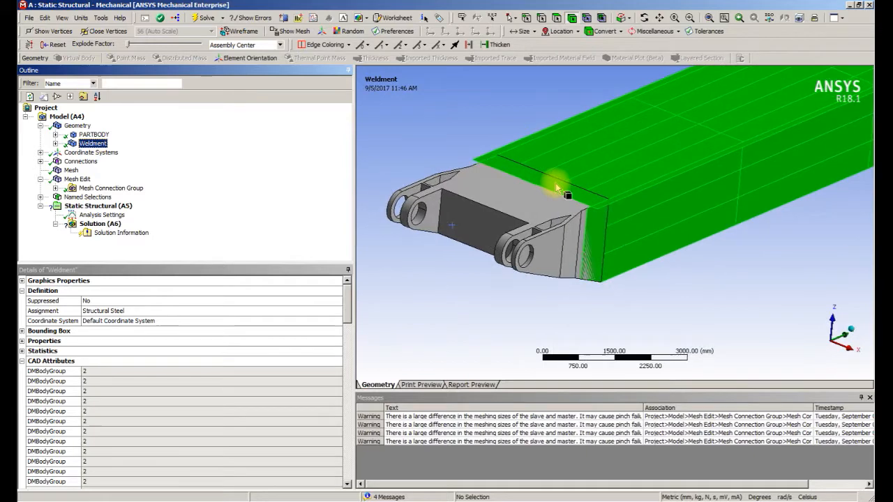
{"action": "left_click", "coordinate": [85, 206]}
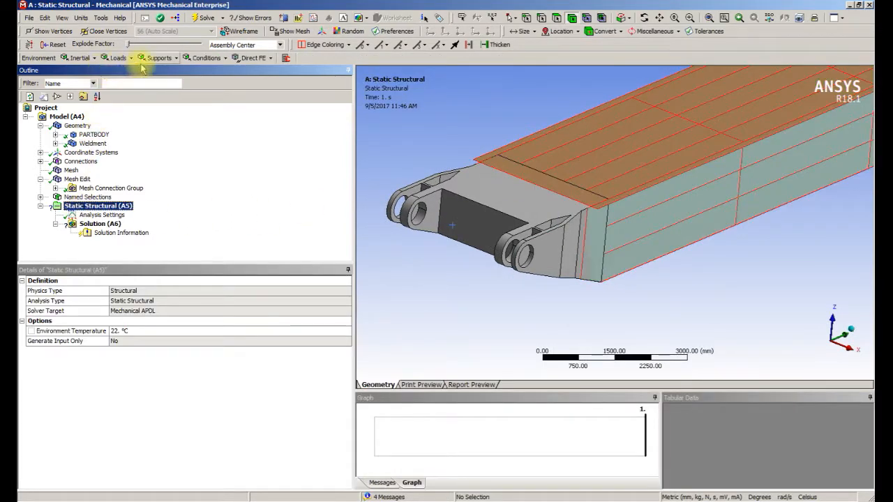
{"action": "left_click", "coordinate": [157, 58]}
Insert a Remote Displacement scoped to the eight lug pin-hole faces.
{"action": "left_click", "coordinate": [168, 94]}
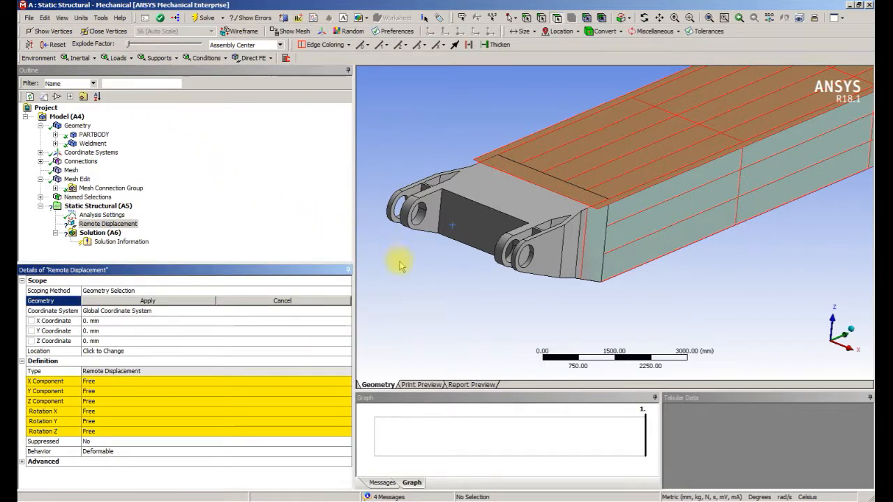
{"action": "scroll", "coordinate": [401, 266], "scroll_direction": "up", "scroll_amount": 2}
{"action": "scroll", "coordinate": [408, 279], "scroll_direction": "up", "scroll_amount": 2}
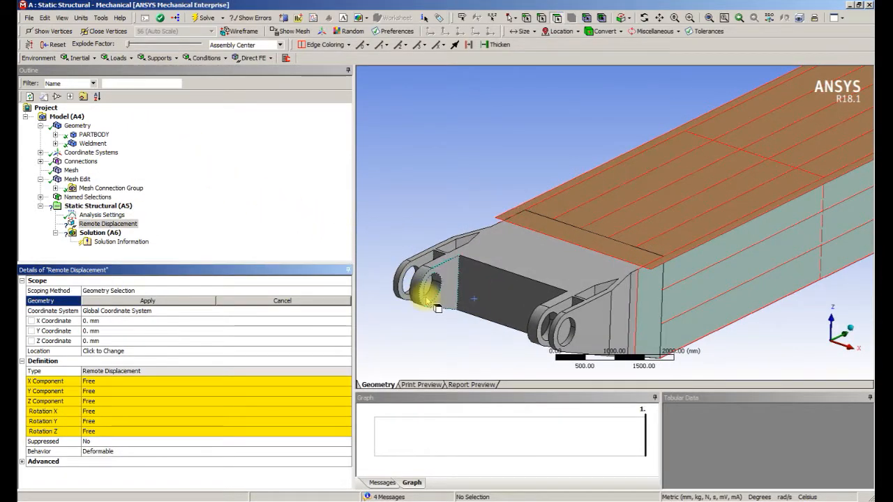
{"action": "left_click", "coordinate": [427, 295]}
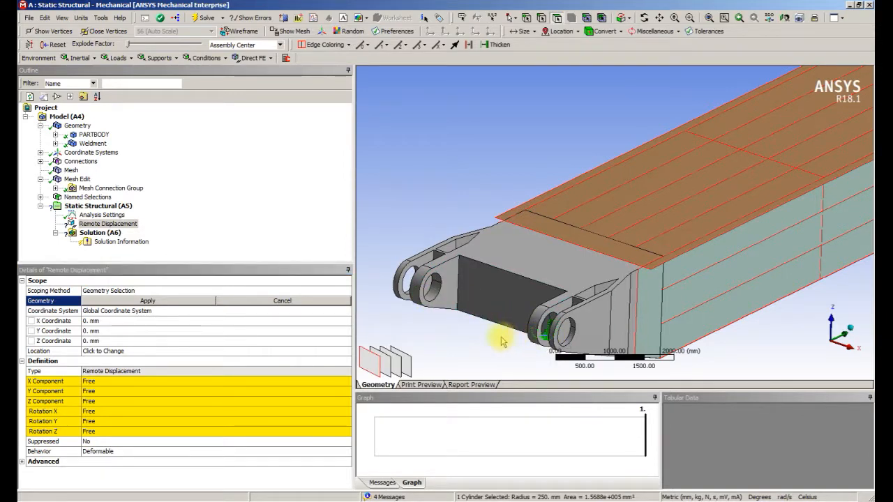
{"action": "left_click", "coordinate": [427, 291], "text": "ctrl"}
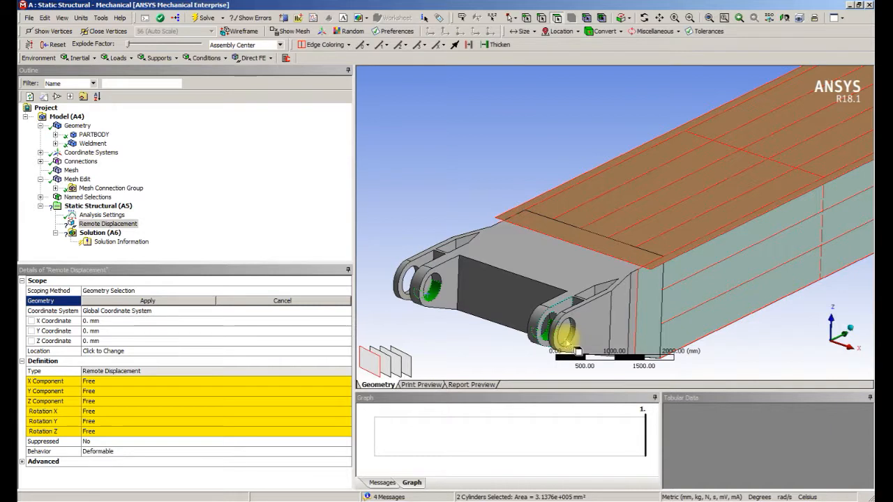
{"action": "left_click", "coordinate": [579, 333], "text": "ctrl"}
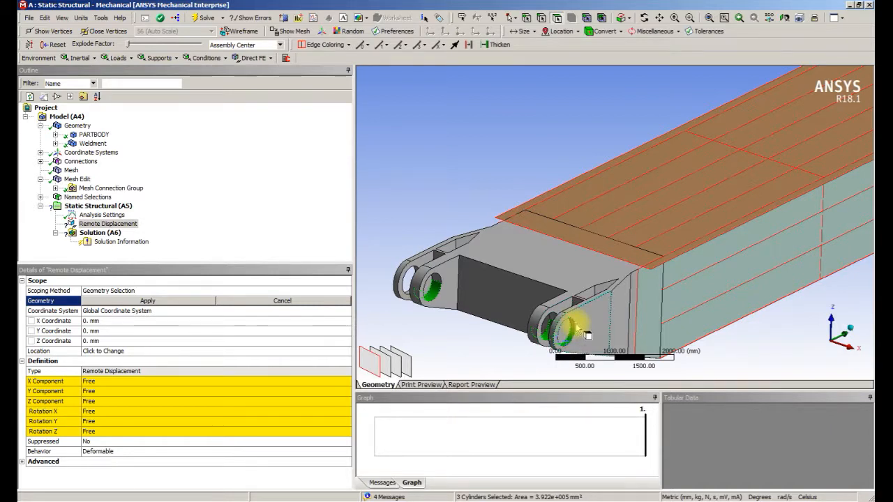
{"action": "left_click", "coordinate": [549, 327], "text": "ctrl"}
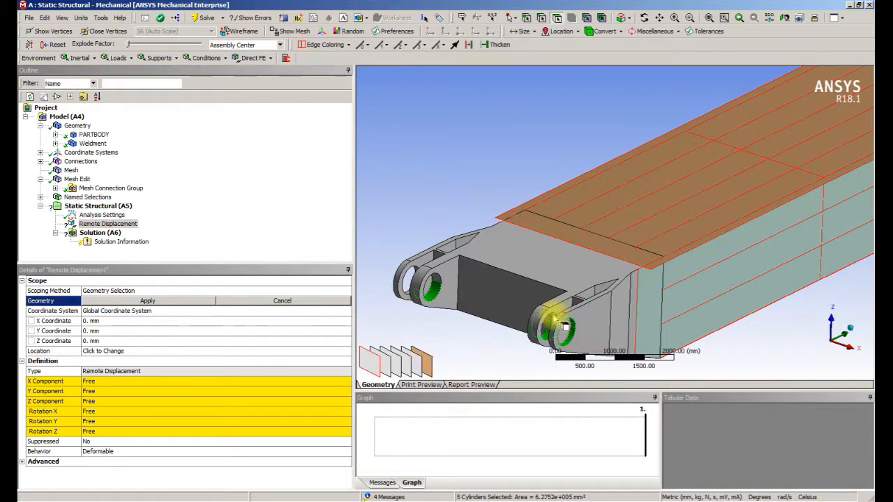
{"action": "left_click", "coordinate": [439, 282], "text": "ctrl"}
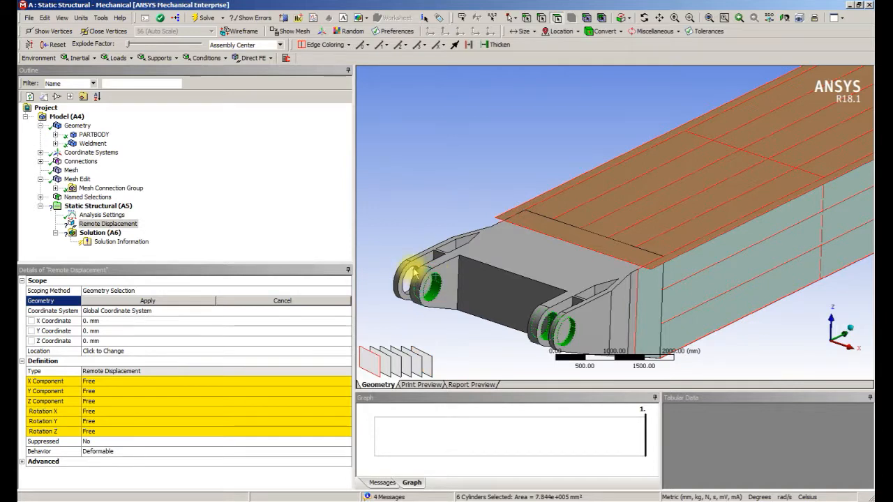
{"action": "left_click", "coordinate": [419, 273], "text": "ctrl"}
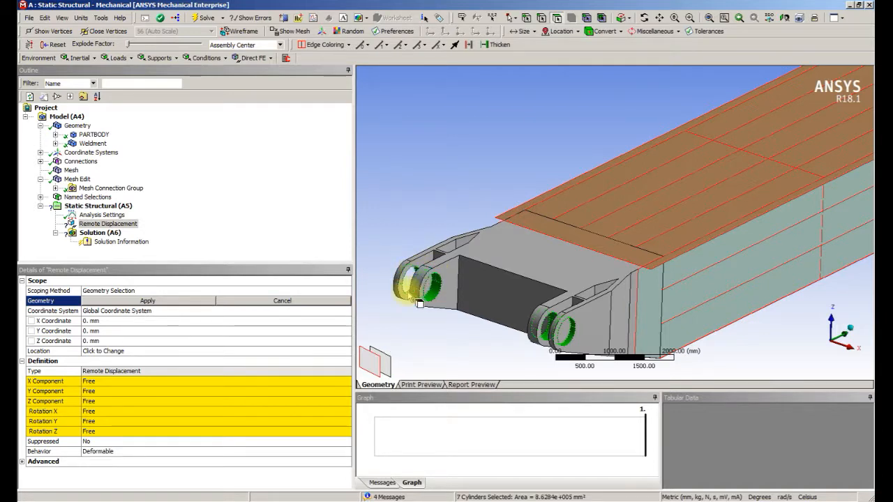
{"action": "left_click", "coordinate": [122, 301]}
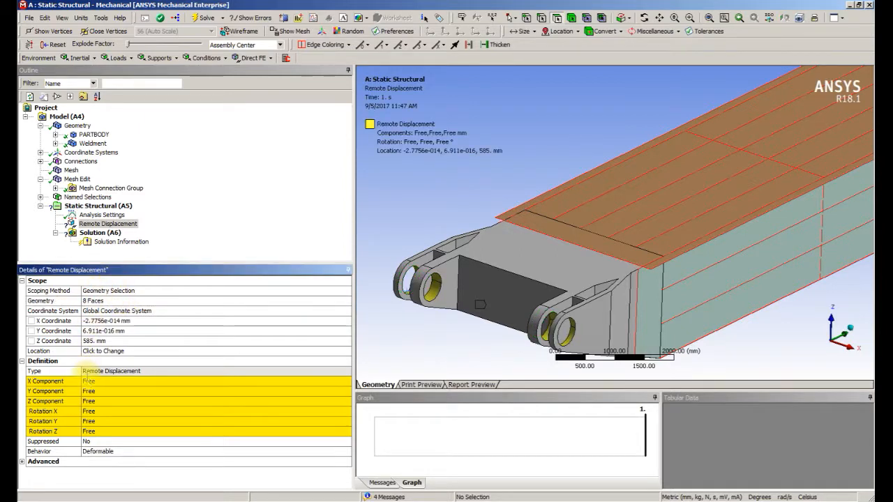
{"action": "left_click", "coordinate": [86, 380]}
{"action": "type", "text": "0. mm (ramped"}
Fix the remote displacement at 0 in X, Y, Z and rotations Y and Z, leaving rotation X free.
{"action": "left_click", "coordinate": [86, 390]}
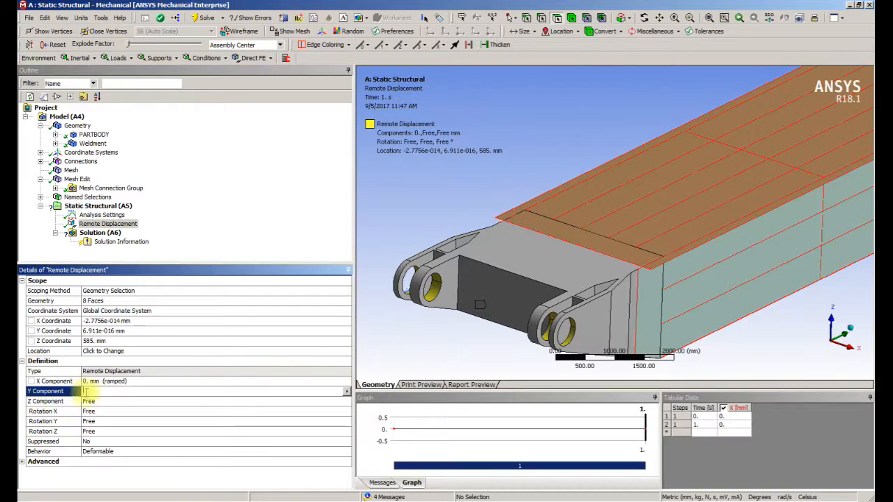
{"action": "type", "text": "0"}
{"action": "left_click", "coordinate": [86, 401]}
{"action": "type", "text": "0"}
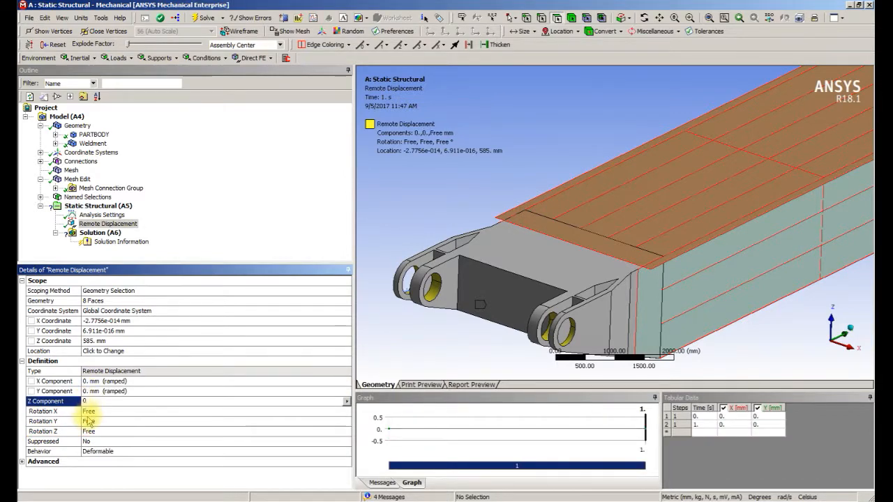
{"action": "left_click", "coordinate": [88, 422]}
{"action": "type", "text": "0"}
{"action": "left_click", "coordinate": [89, 431]}
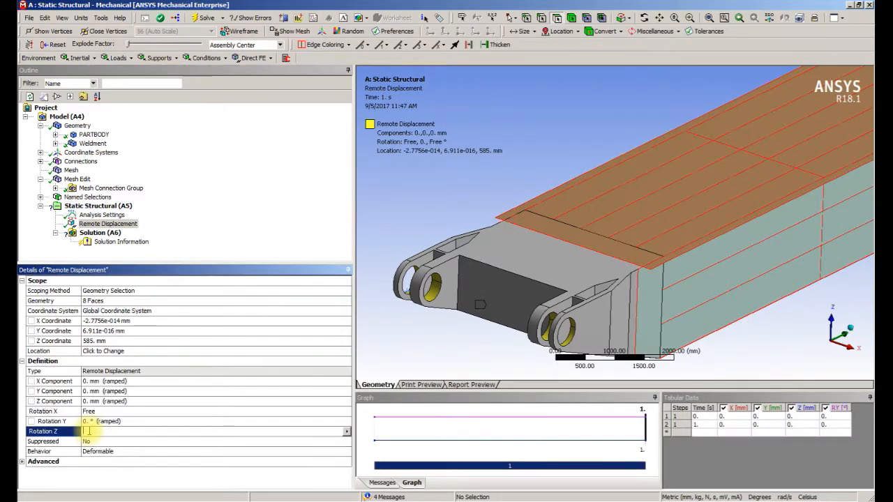
{"action": "type", "text": "0"}
{"action": "key", "text": "Return"}
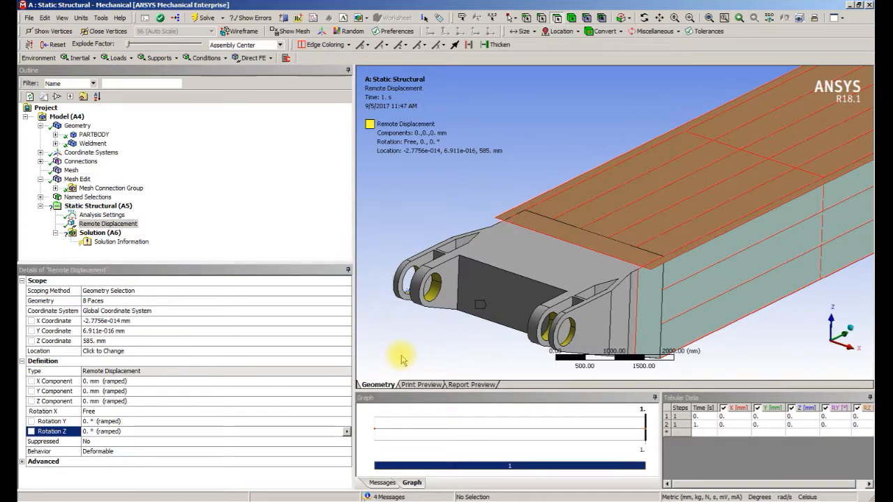
{"action": "scroll", "coordinate": [402, 359], "scroll_direction": "down", "scroll_amount": 2}
{"action": "scroll", "coordinate": [402, 359], "scroll_direction": "down", "scroll_amount": 2}
{"action": "scroll", "coordinate": [402, 359], "scroll_direction": "down", "scroll_amount": 2}
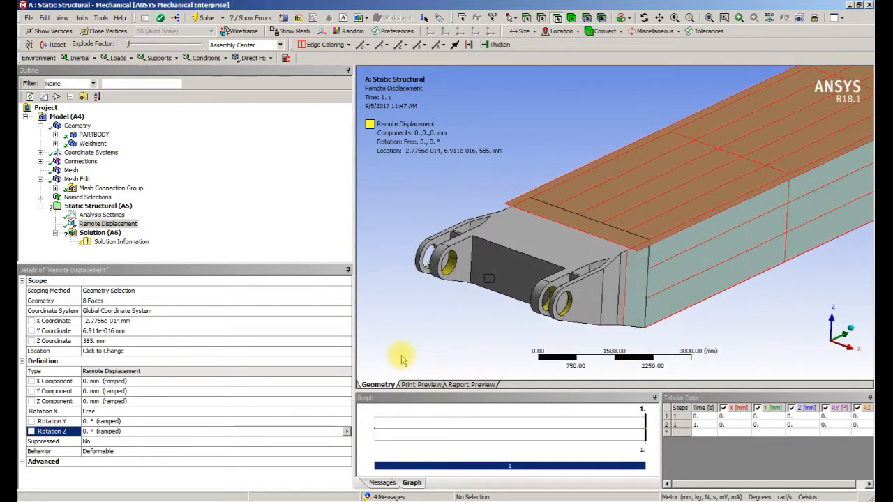
{"action": "scroll", "coordinate": [401, 359], "scroll_direction": "down", "scroll_amount": 2}
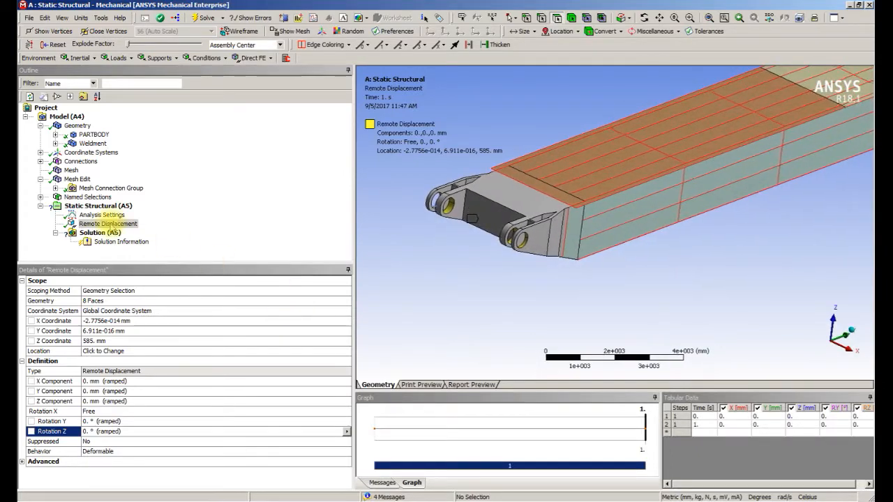
{"action": "scroll", "coordinate": [108, 227], "scroll_direction": "down", "scroll_amount": 1}
{"action": "scroll", "coordinate": [108, 227], "scroll_direction": "down", "scroll_amount": 1}
{"action": "scroll", "coordinate": [108, 227], "scroll_direction": "down", "scroll_amount": 1}
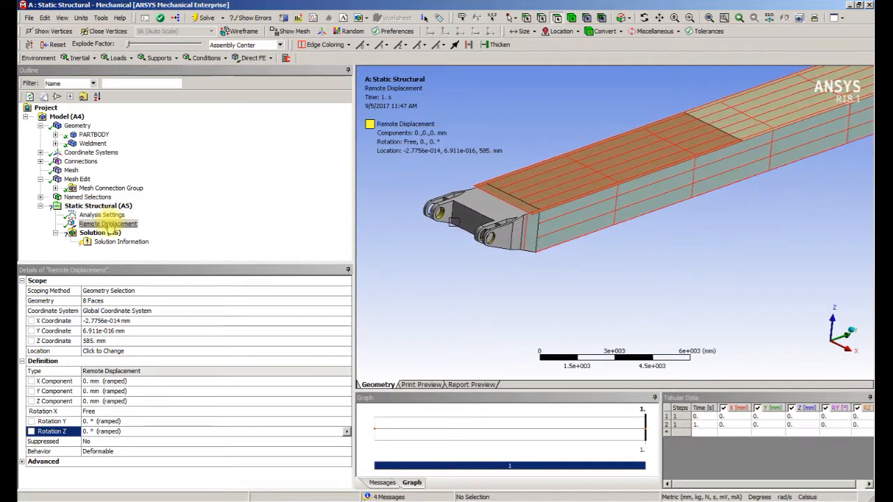
{"action": "scroll", "coordinate": [108, 227], "scroll_direction": "down", "scroll_amount": 1}
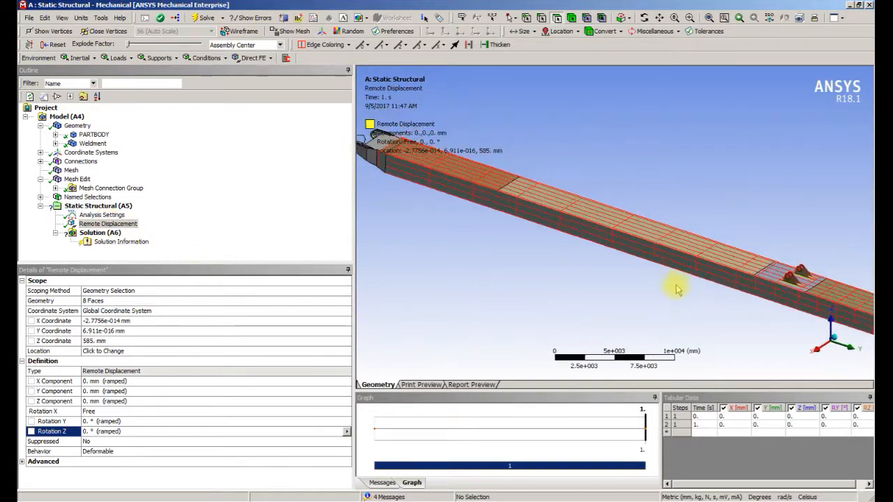
{"action": "mouse_move", "coordinate": [701, 313]}
{"action": "middle_mouse_down"}
{"action": "mouse_move", "coordinate": [701, 283]}
{"action": "mouse_move", "coordinate": [653, 235]}
{"action": "mouse_move", "coordinate": [673, 235]}
{"action": "mouse_move", "coordinate": [732, 293]}
{"action": "middle_mouse_up"}
{"action": "scroll", "coordinate": [736, 279], "scroll_direction": "up", "scroll_amount": 3}
{"action": "scroll", "coordinate": [740, 279], "scroll_direction": "up", "scroll_amount": 2}
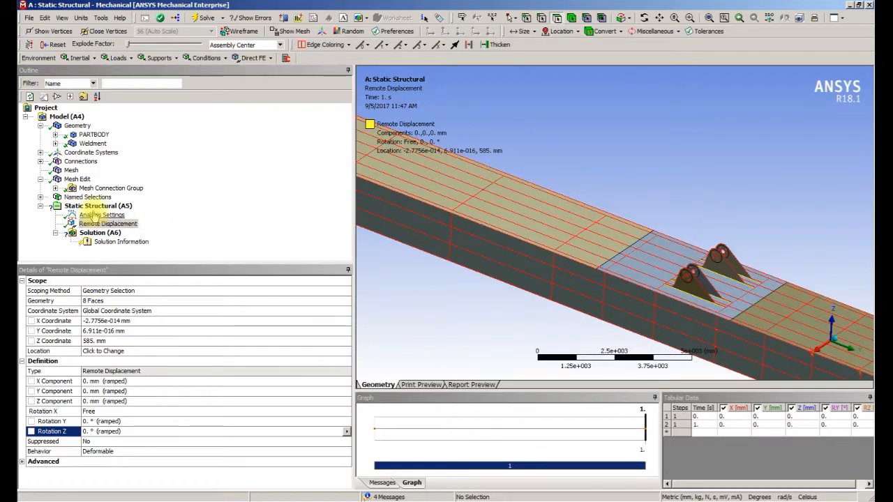
{"action": "right_click", "coordinate": [74, 165]}
{"action": "mouse_move", "coordinate": [96, 168]}
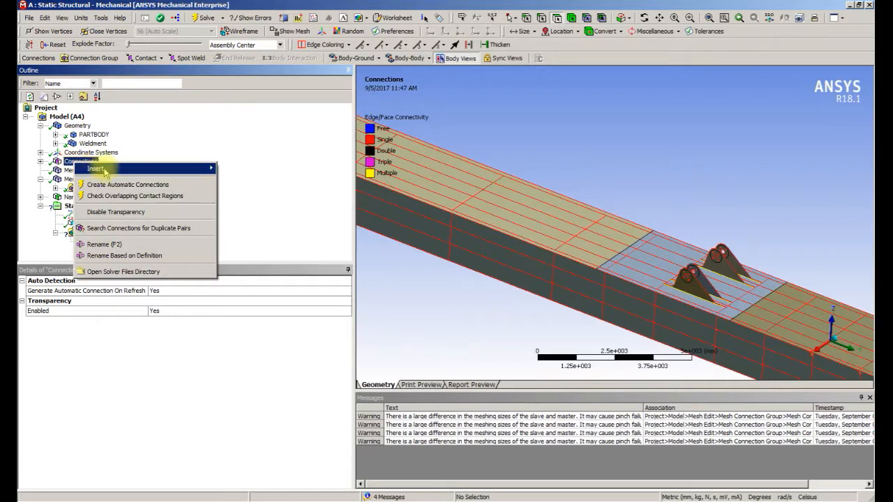
Insert a Body-Ground spring with the front bracket's two hole edges as its mobile end.
{"action": "left_click", "coordinate": [257, 245]}
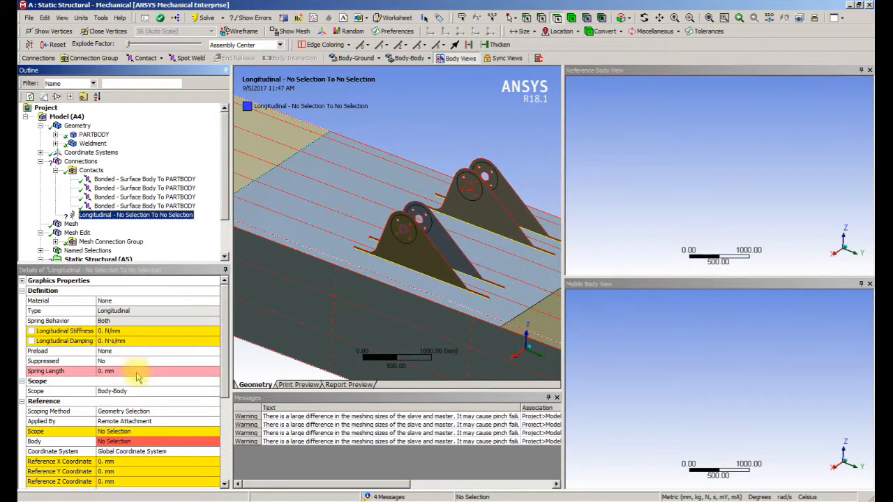
{"action": "left_click", "coordinate": [200, 391]}
{"action": "left_click", "coordinate": [214, 391]}
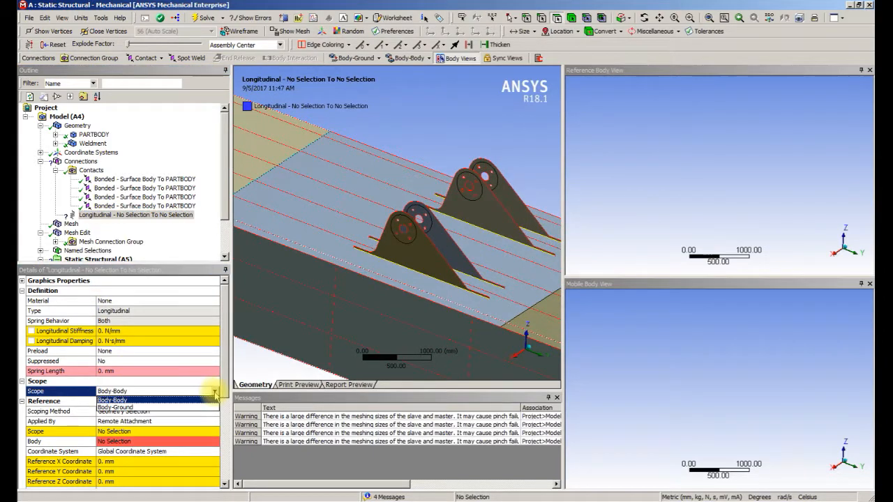
{"action": "left_click", "coordinate": [180, 410]}
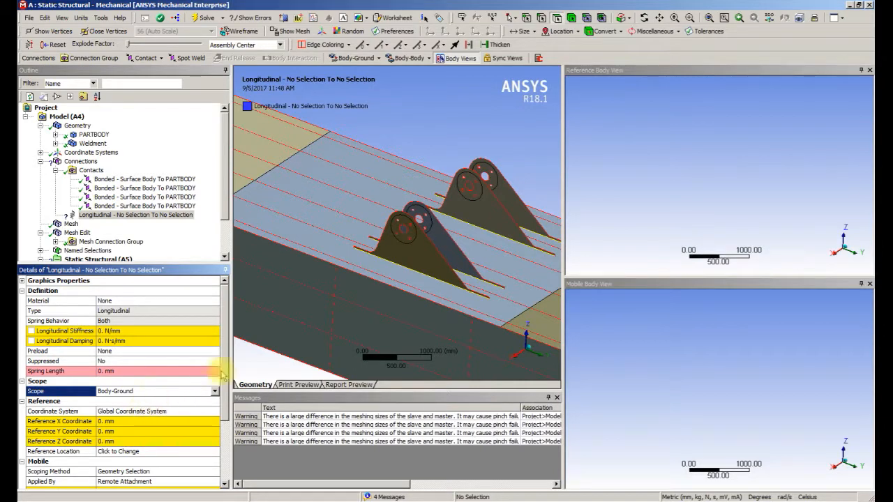
{"action": "middle_click_drag", "start_coordinate": [313, 279], "coordinate": [411, 259]}
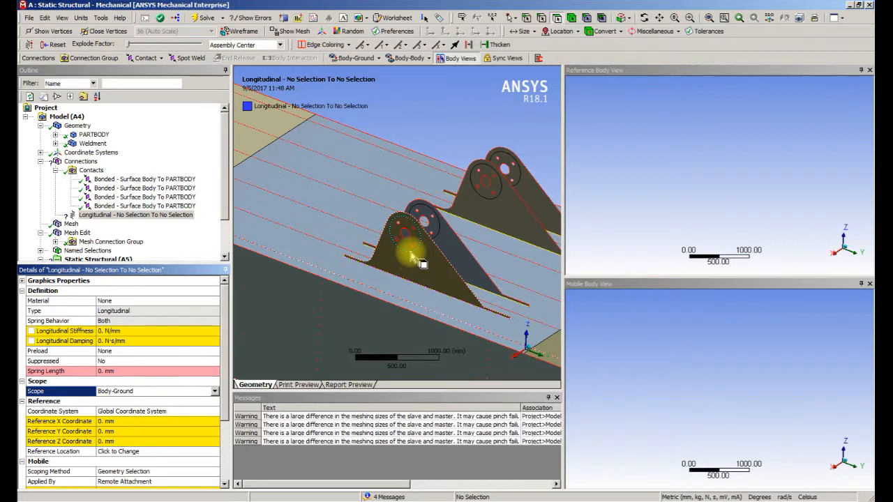
{"action": "left_click", "coordinate": [541, 20]}
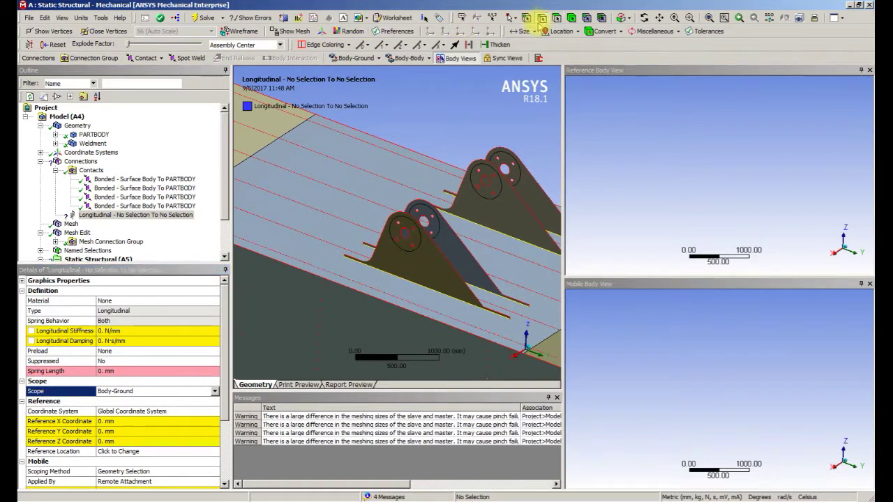
{"action": "left_click", "coordinate": [407, 251]}
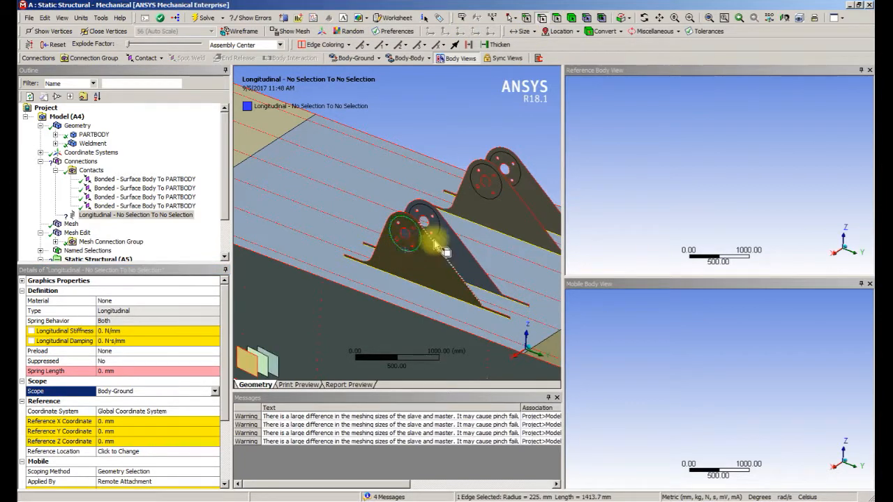
{"action": "left_click", "coordinate": [421, 237], "text": "ctrl"}
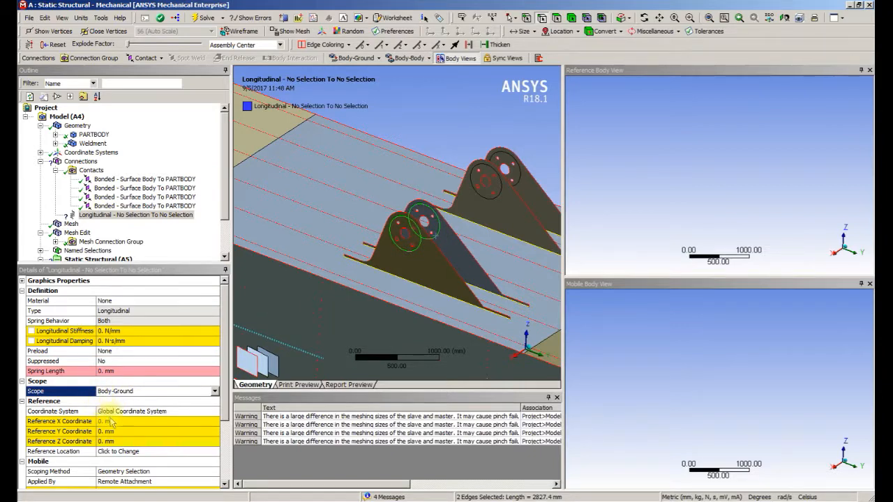
{"action": "left_click", "coordinate": [224, 484]}
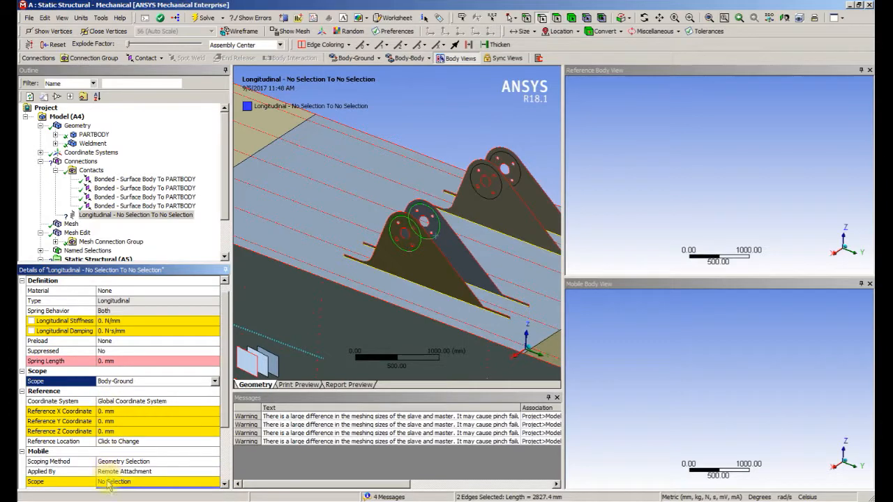
{"action": "left_click", "coordinate": [108, 481]}
{"action": "left_click", "coordinate": [108, 481]}
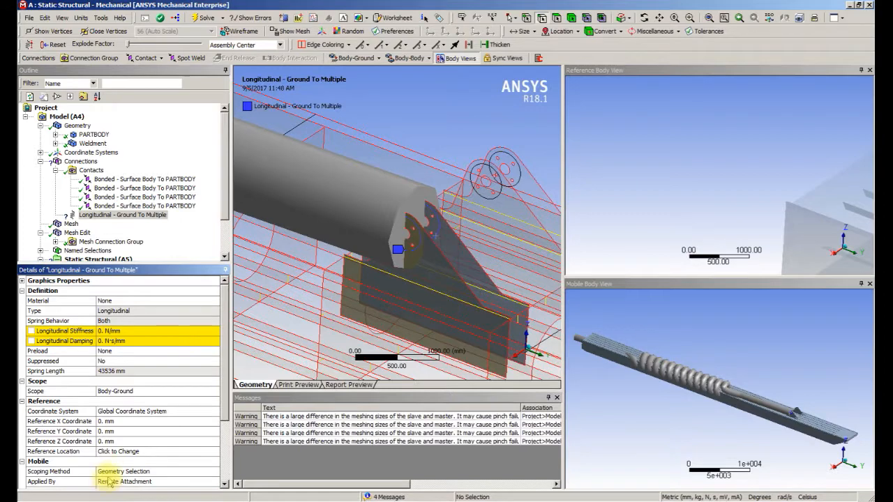
{"action": "scroll", "coordinate": [111, 443], "scroll_direction": "down", "scroll_amount": 2}
{"action": "scroll", "coordinate": [112, 444], "scroll_direction": "down", "scroll_amount": 1}
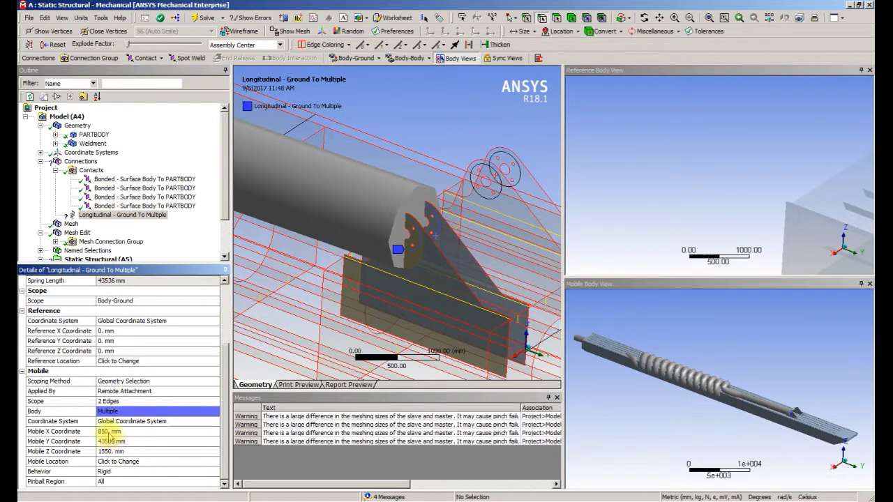
Ground the spring at X 850 mm, Z 42000 mm and set longitudinal stiffness 1e6 N/mm.
{"action": "left_click", "coordinate": [109, 432]}
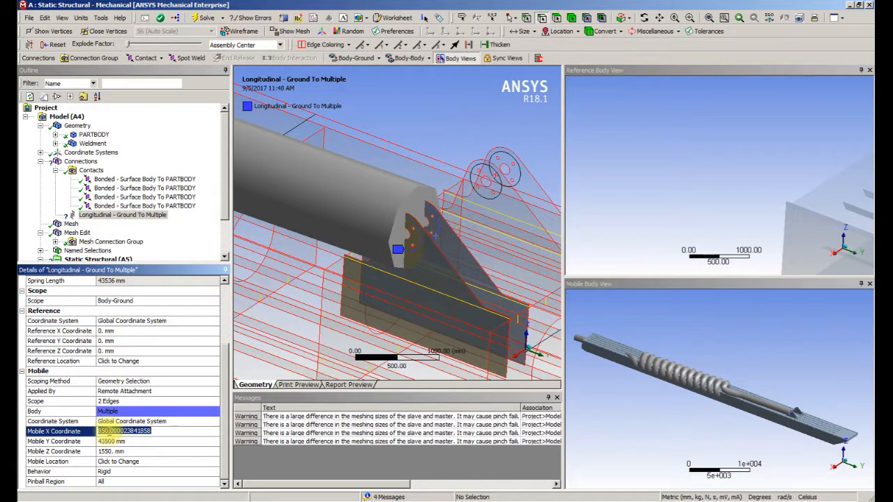
{"action": "scroll", "coordinate": [108, 433], "scroll_direction": "up", "scroll_amount": 3}
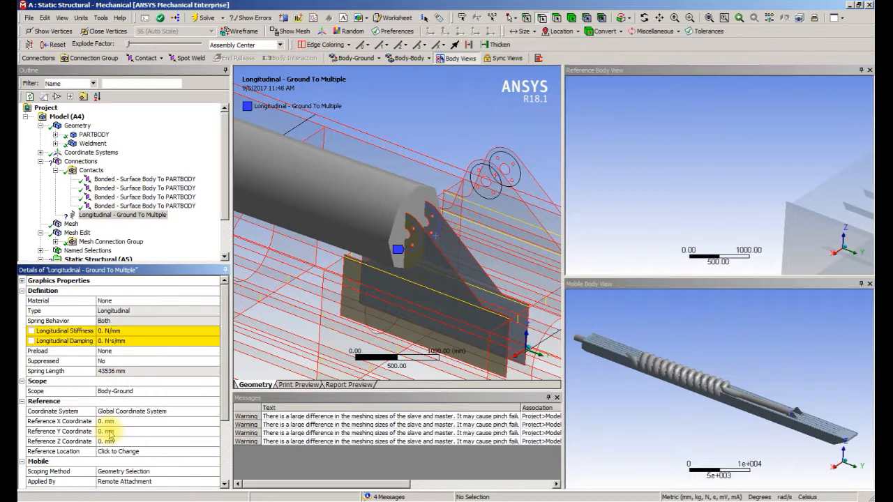
{"action": "left_click", "coordinate": [101, 421]}
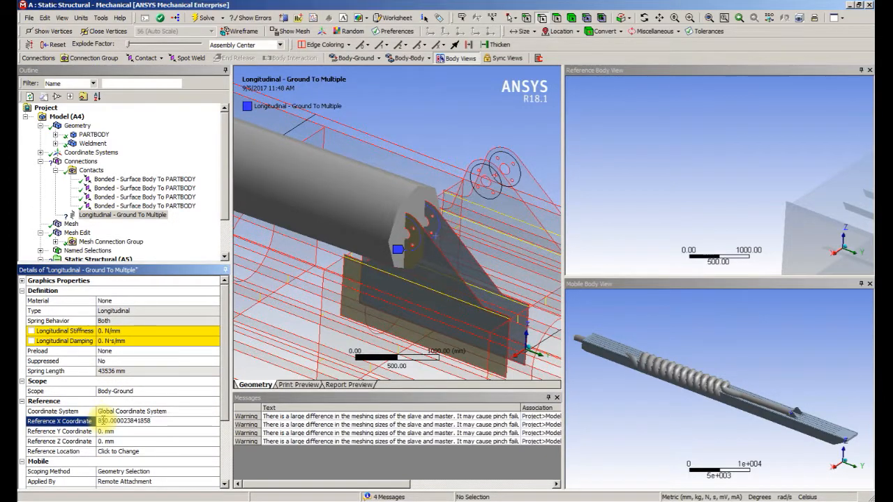
{"action": "left_click", "coordinate": [110, 440]}
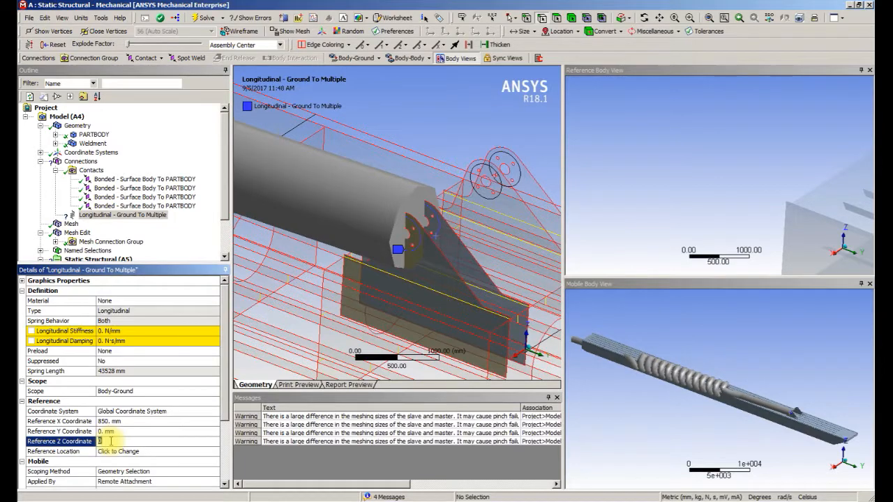
{"action": "type", "text": "42000"}
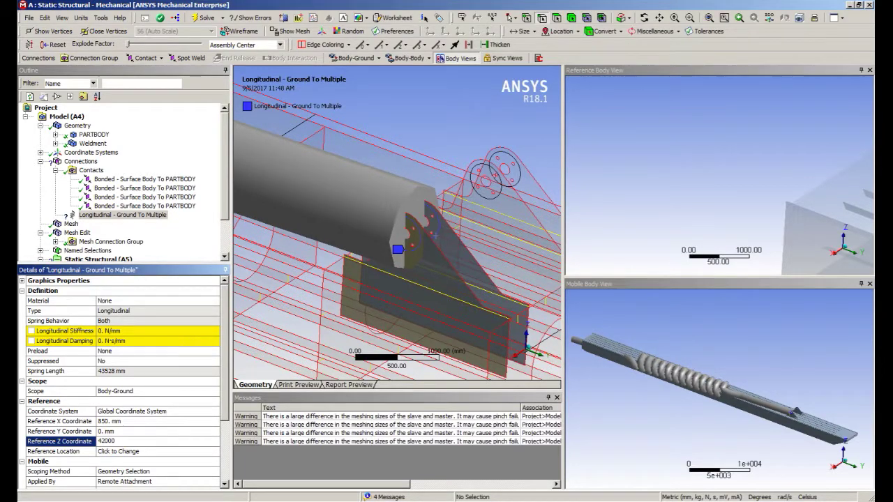
{"action": "key", "text": "Return"}
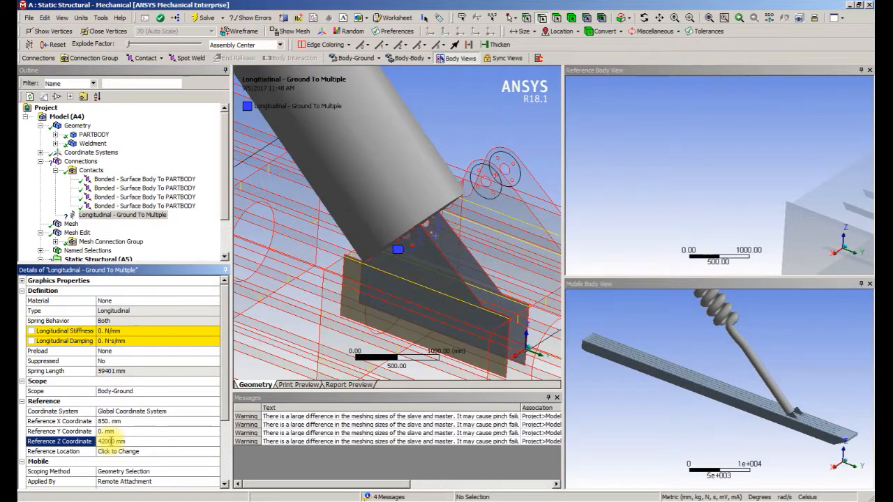
{"action": "left_click", "coordinate": [118, 331]}
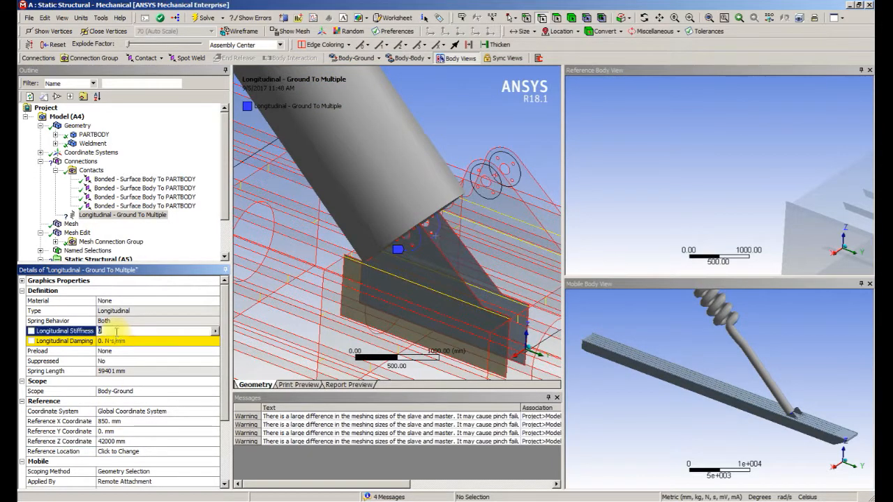
{"action": "type", "text": "1.e+006 N/mm"}
{"action": "key", "text": "Return"}
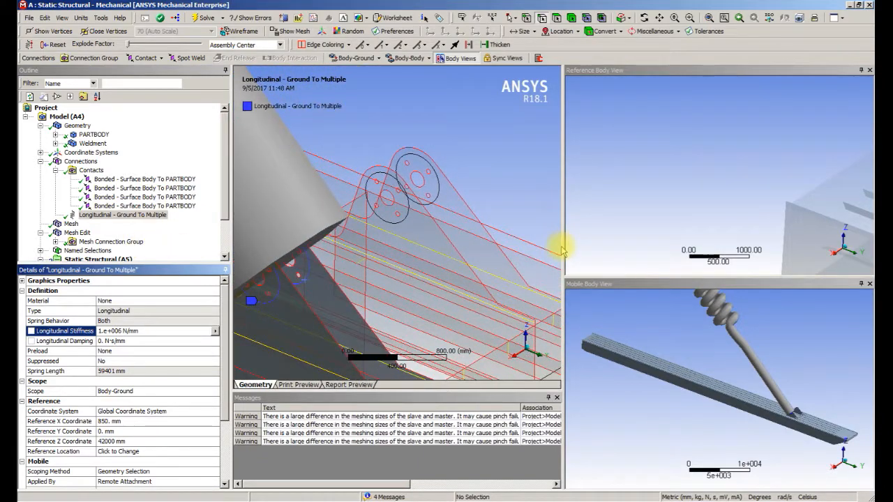
{"action": "left_click_drag", "start_coordinate": [563, 246], "coordinate": [657, 246]}
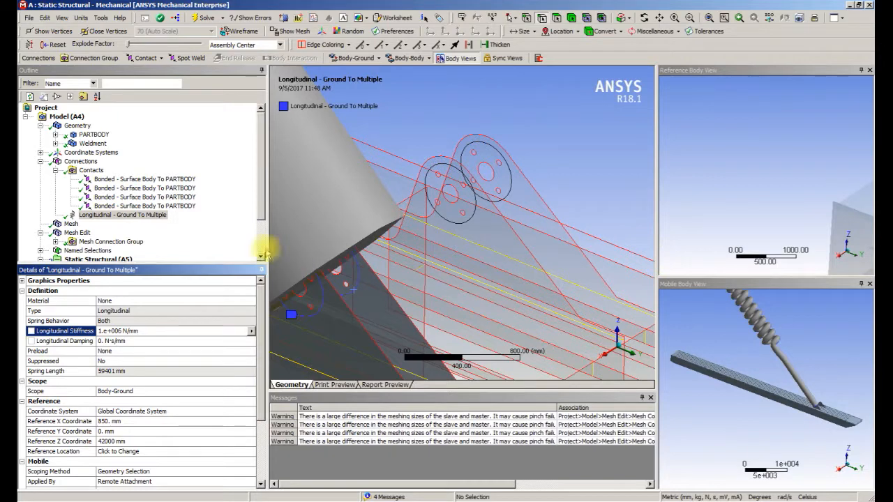
Add a second Body-Ground longitudinal spring with the two hole edges as its mobile end.
{"action": "right_click", "coordinate": [147, 215]}
{"action": "mouse_move", "coordinate": [202, 219]}
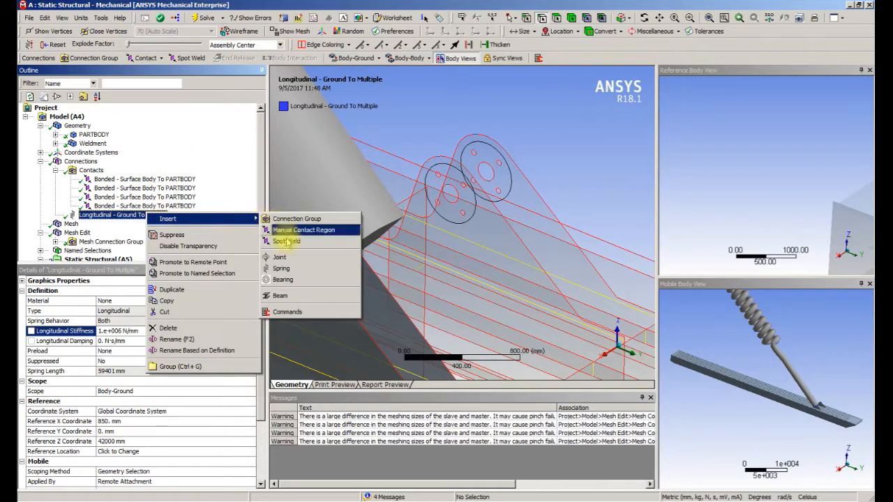
{"action": "left_click", "coordinate": [282, 268]}
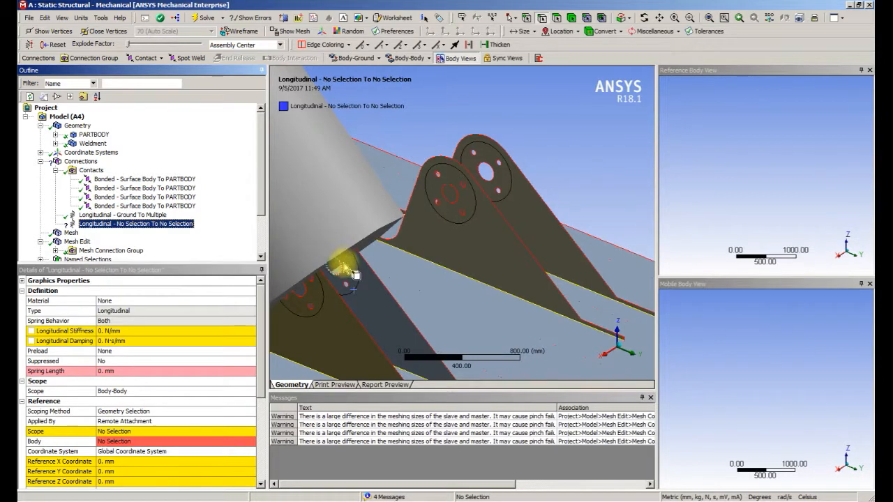
{"action": "left_click", "coordinate": [468, 216]}
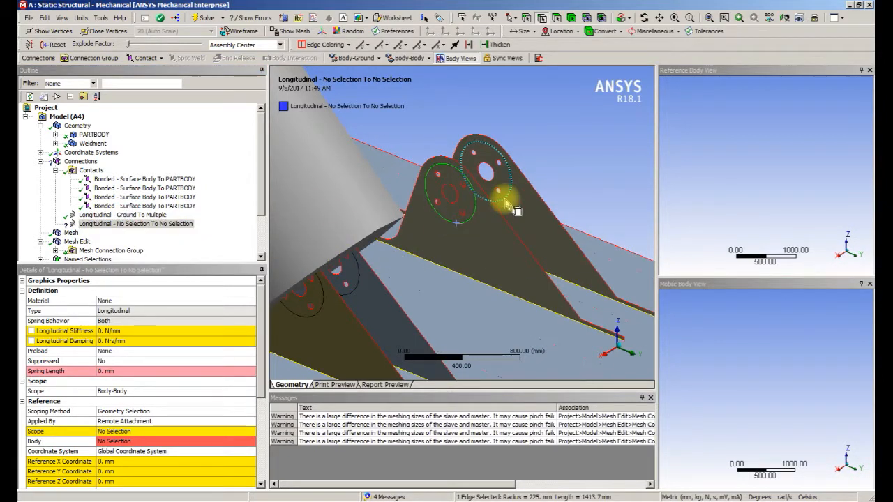
{"action": "left_click", "coordinate": [505, 201], "text": "ctrl"}
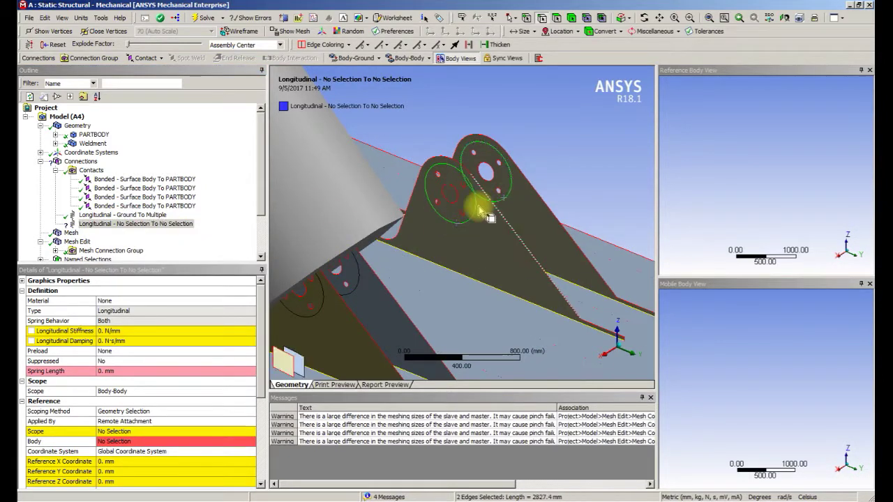
{"action": "left_click", "coordinate": [143, 392]}
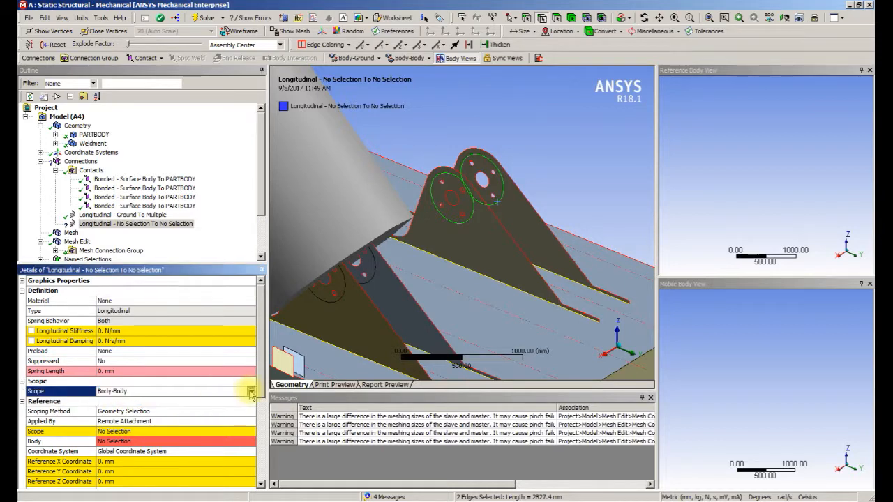
{"action": "left_click", "coordinate": [250, 394]}
{"action": "left_click", "coordinate": [230, 408]}
{"action": "scroll", "coordinate": [263, 462], "scroll_direction": "down", "scroll_amount": 2}
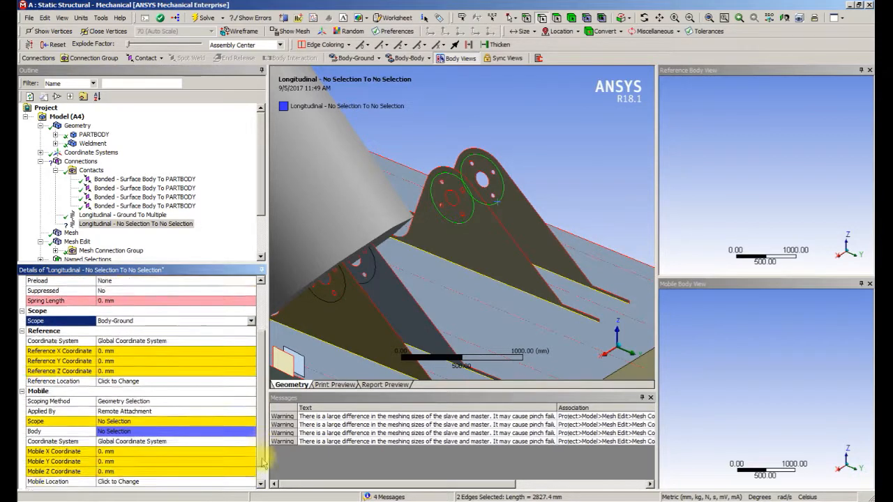
{"action": "scroll", "coordinate": [264, 462], "scroll_direction": "down", "scroll_amount": 1}
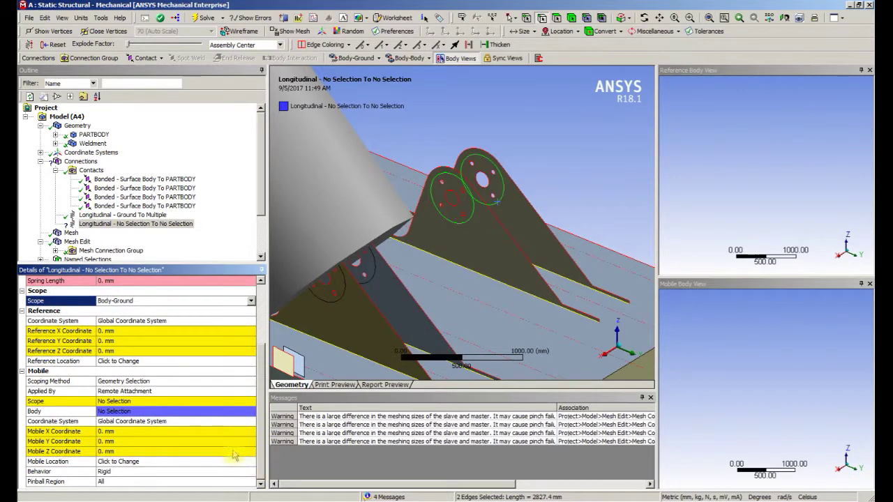
{"action": "left_click", "coordinate": [100, 403]}
{"action": "key", "text": "Return"}
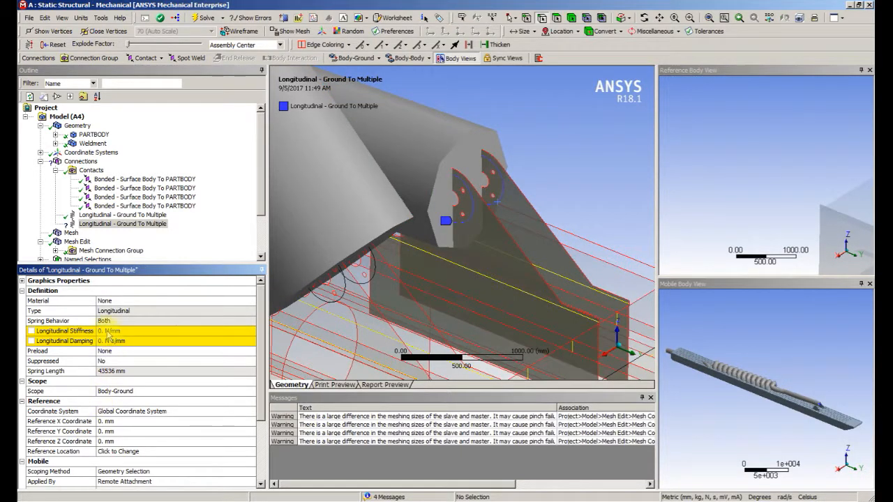
Give the spring 1e6 N/mm stiffness and a ground reference at X -850 mm, Z 42000 mm.
{"action": "left_click", "coordinate": [108, 331]}
{"action": "type", "text": "0"}
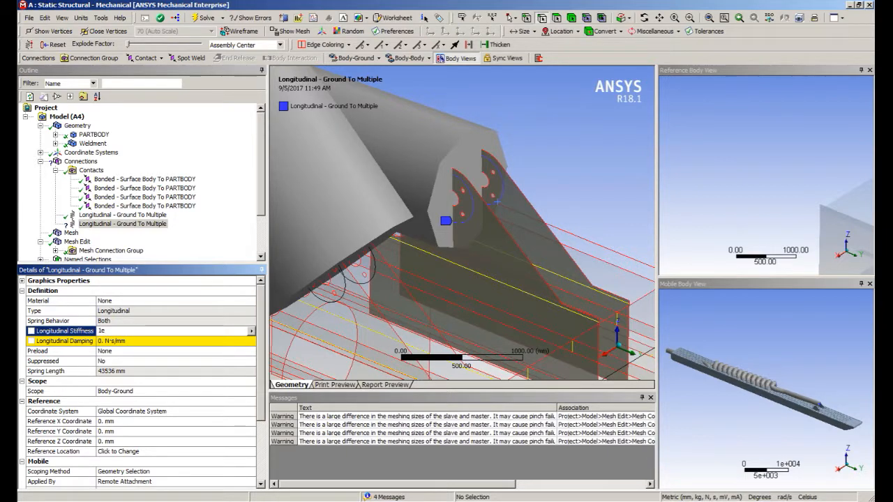
{"action": "key", "text": "Return"}
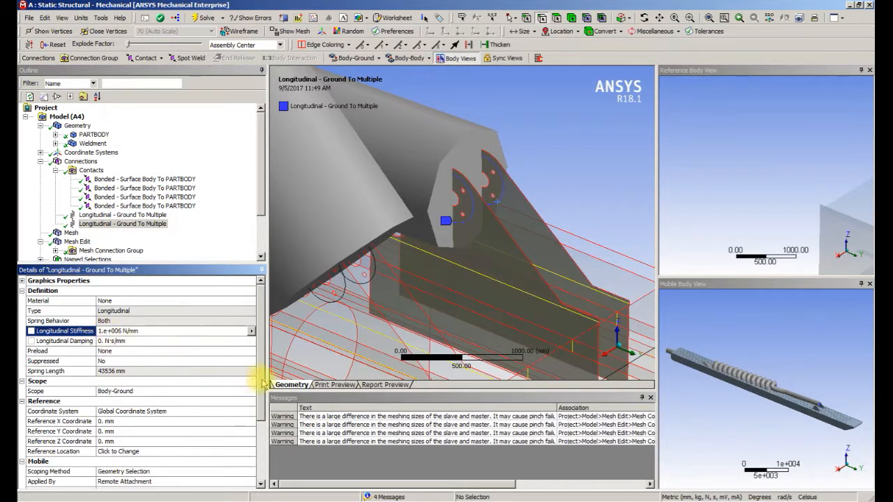
{"action": "scroll", "coordinate": [261, 380], "scroll_direction": "down", "scroll_amount": 2}
{"action": "scroll", "coordinate": [262, 380], "scroll_direction": "down", "scroll_amount": 1}
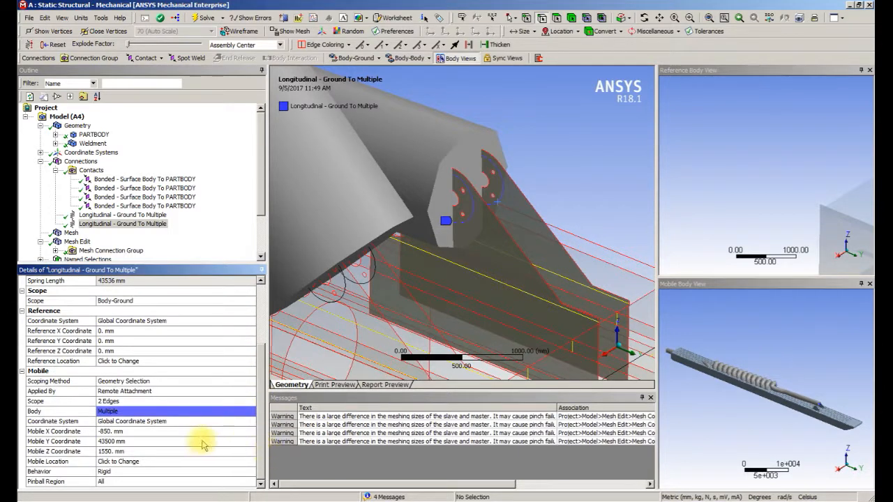
{"action": "left_click", "coordinate": [125, 433]}
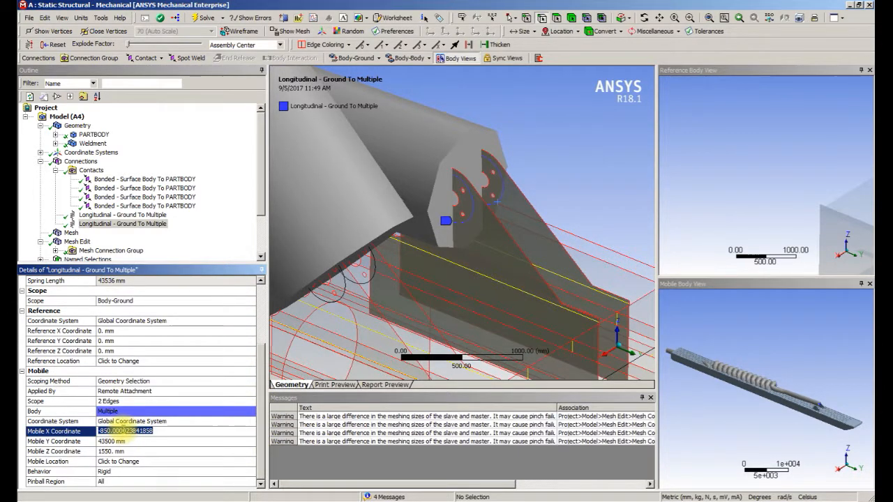
{"action": "left_click", "coordinate": [103, 332]}
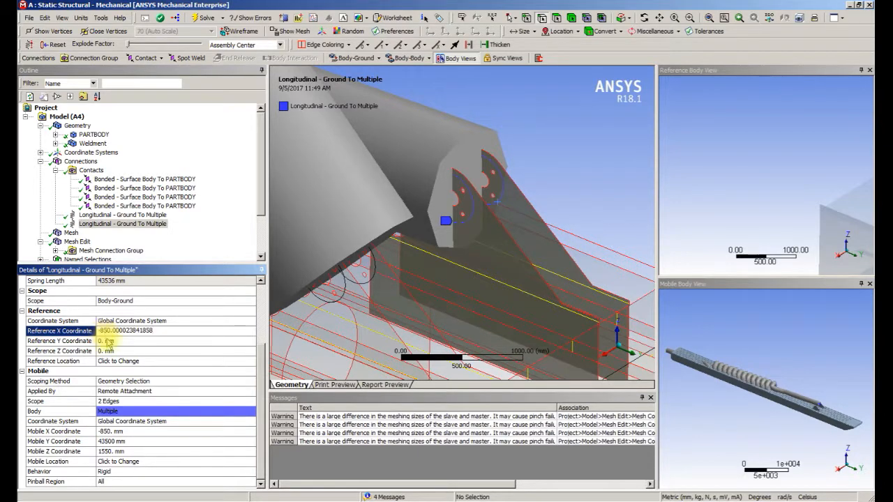
{"action": "left_click", "coordinate": [110, 342]}
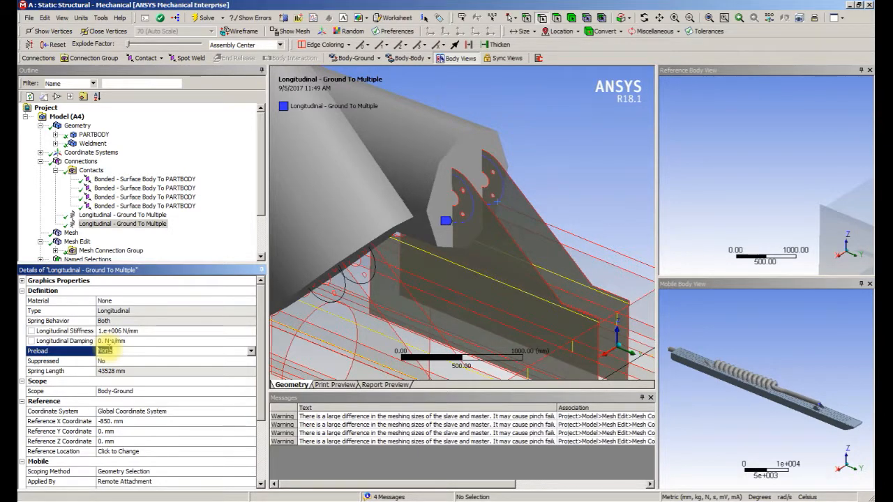
{"action": "left_click", "coordinate": [104, 382]}
{"action": "left_click", "coordinate": [105, 441]}
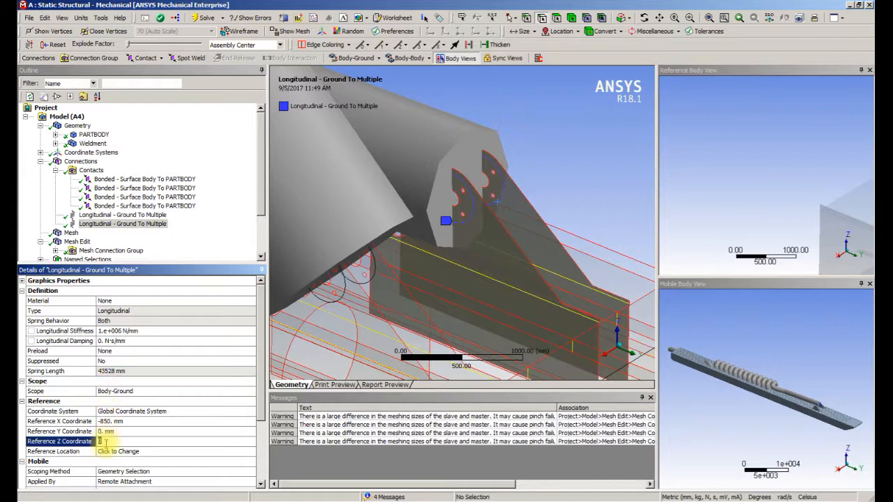
{"action": "type", "text": "42000"}
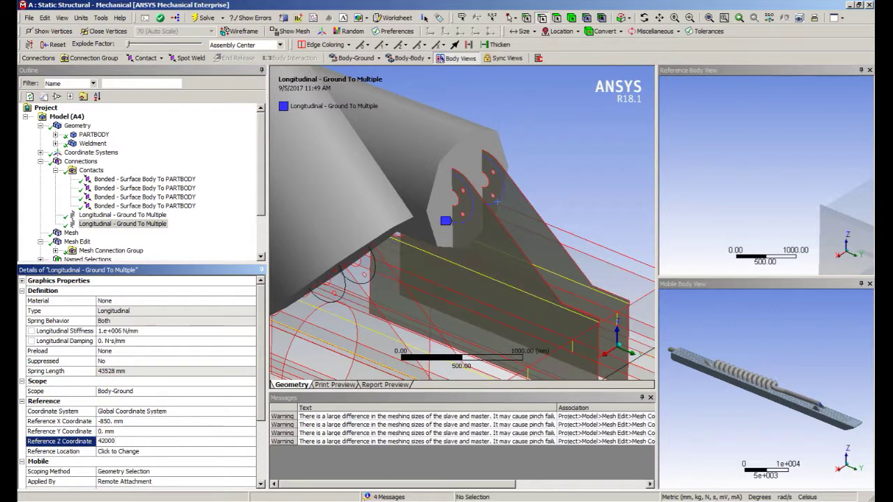
{"action": "key", "text": "Return"}
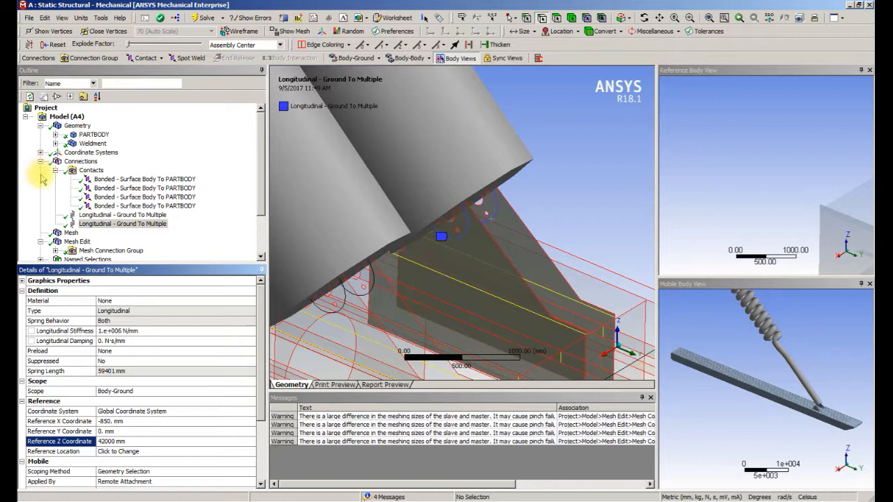
Insert a Distributed Mass under Geometry with a total mass of 60000 kg.
{"action": "left_click", "coordinate": [40, 162]}
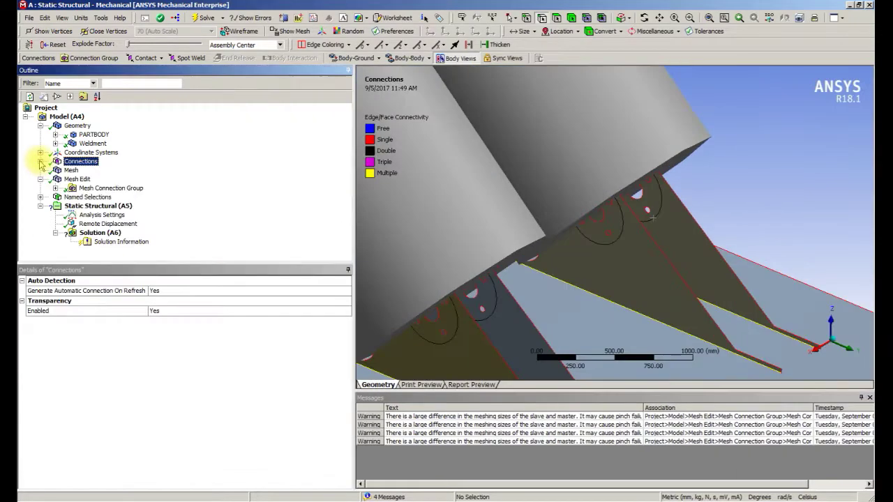
{"action": "right_click", "coordinate": [77, 129]}
{"action": "mouse_move", "coordinate": [111, 133]}
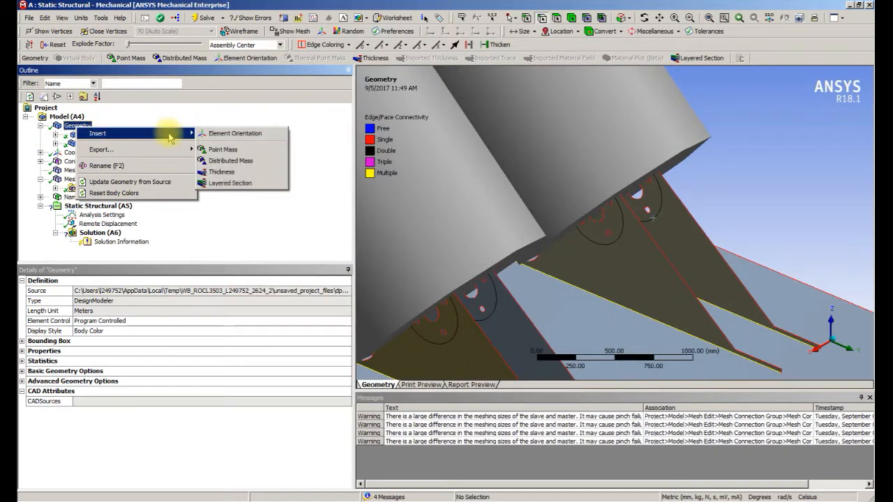
{"action": "left_click", "coordinate": [232, 162]}
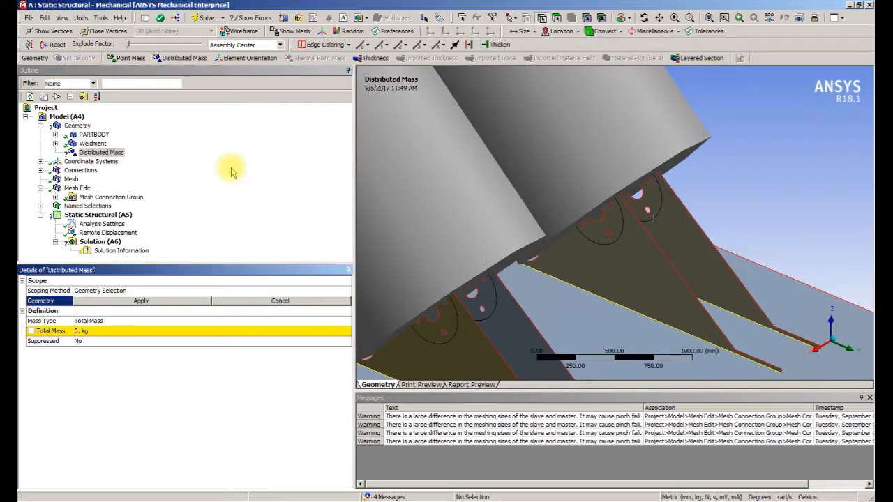
{"action": "left_click", "coordinate": [109, 332]}
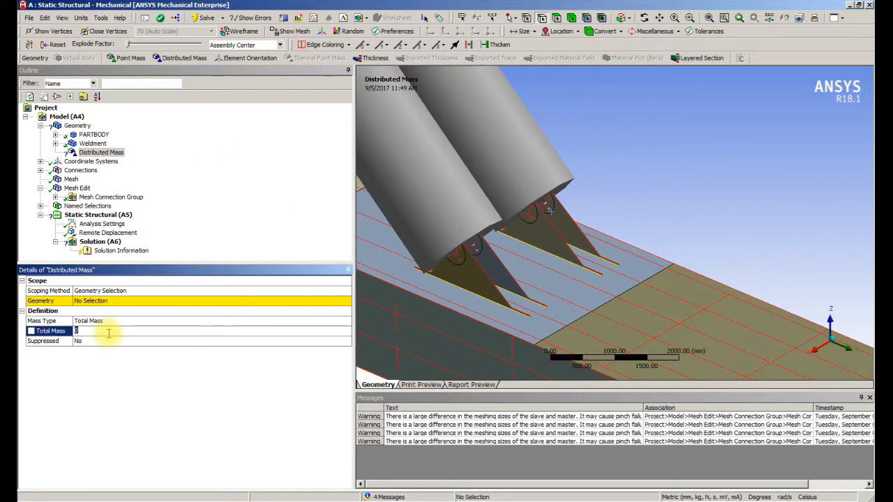
{"action": "type", "text": "60000"}
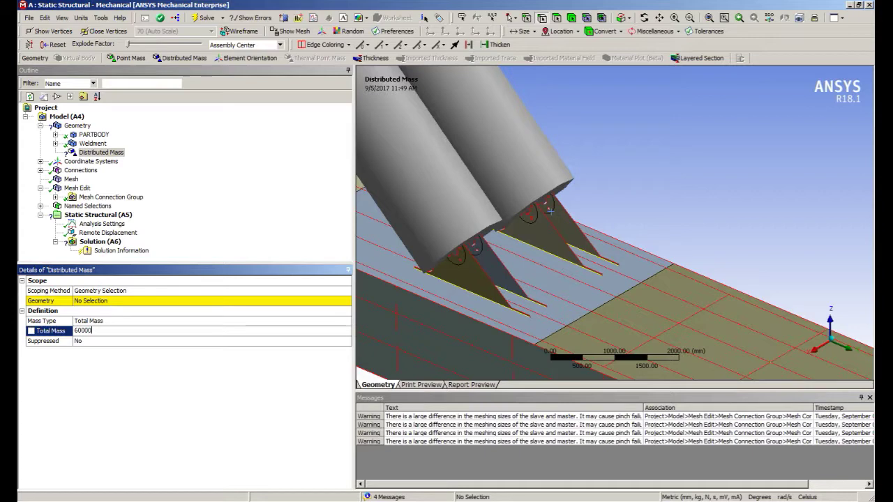
{"action": "key", "text": "Return"}
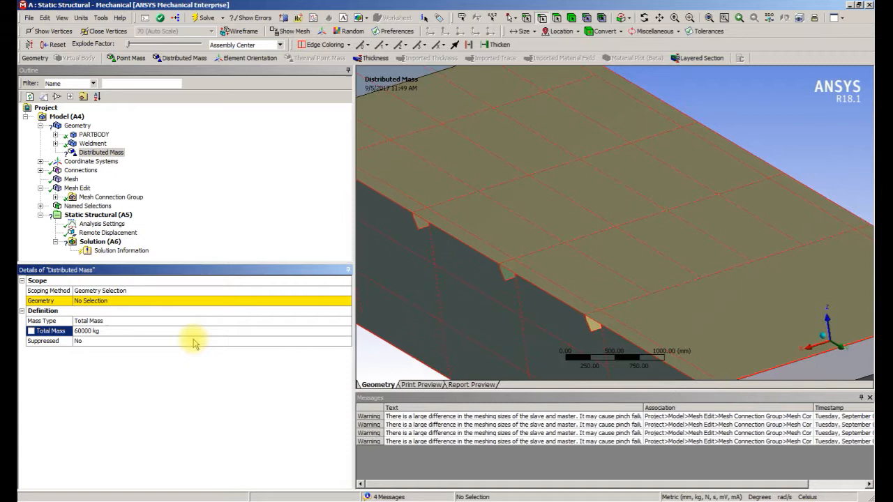
Scope the distributed mass to six edges of the boom's top plate.
{"action": "left_click", "coordinate": [82, 304]}
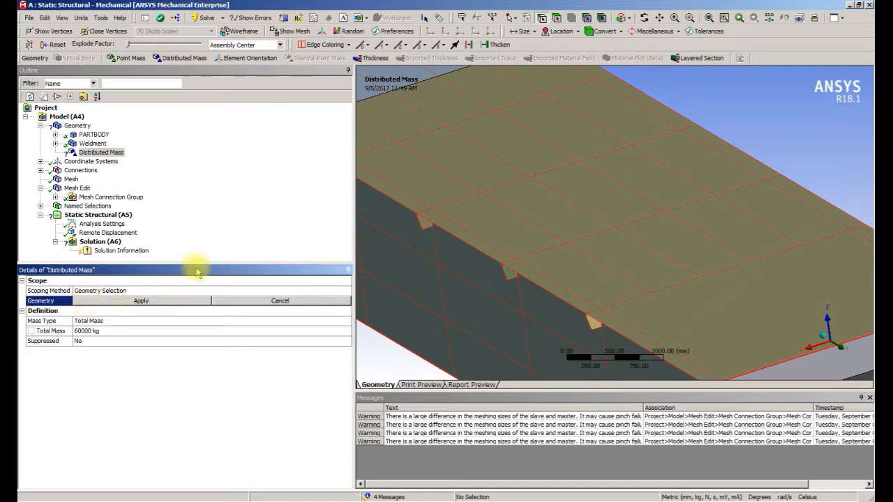
{"action": "left_click", "coordinate": [424, 217]}
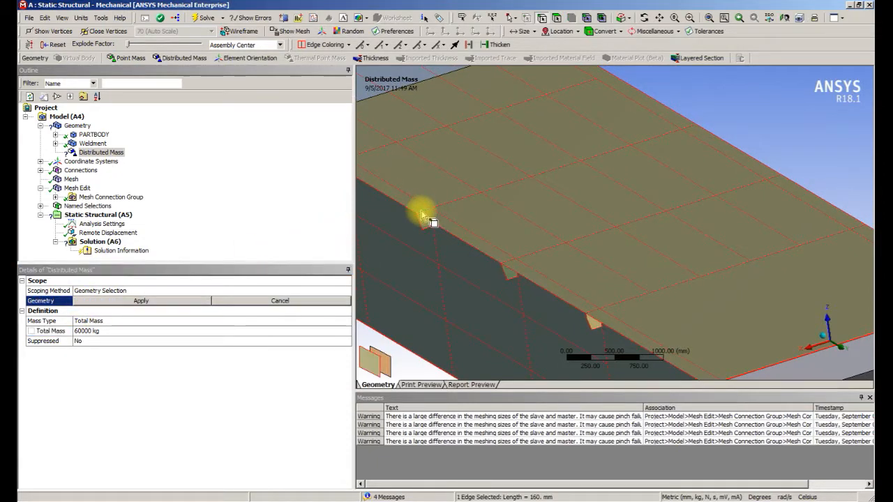
{"action": "left_click", "coordinate": [511, 262], "text": "ctrl"}
{"action": "left_click", "coordinate": [595, 314], "text": "ctrl"}
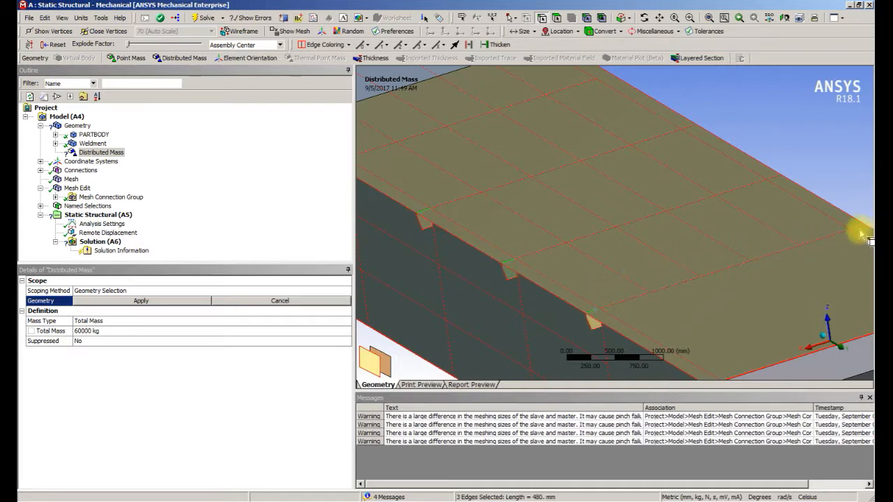
{"action": "left_click", "coordinate": [837, 222], "text": "ctrl"}
{"action": "left_click", "coordinate": [718, 150], "text": "ctrl"}
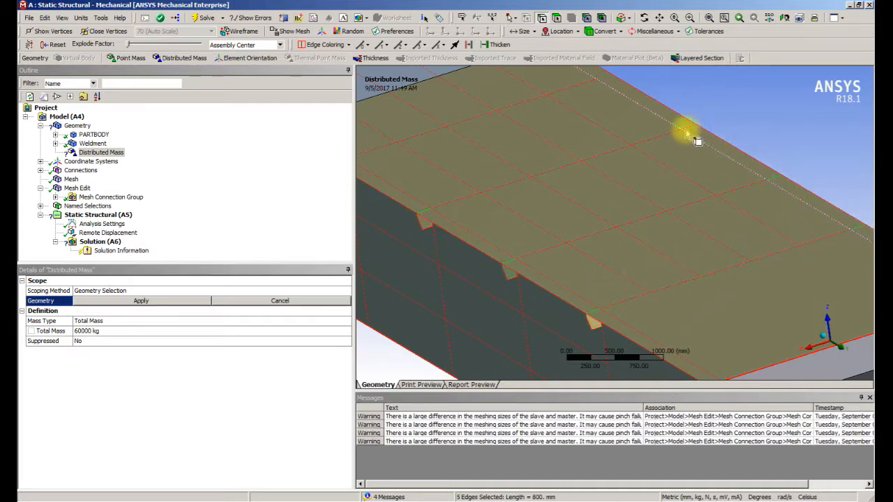
{"action": "left_click", "coordinate": [672, 135], "text": "ctrl"}
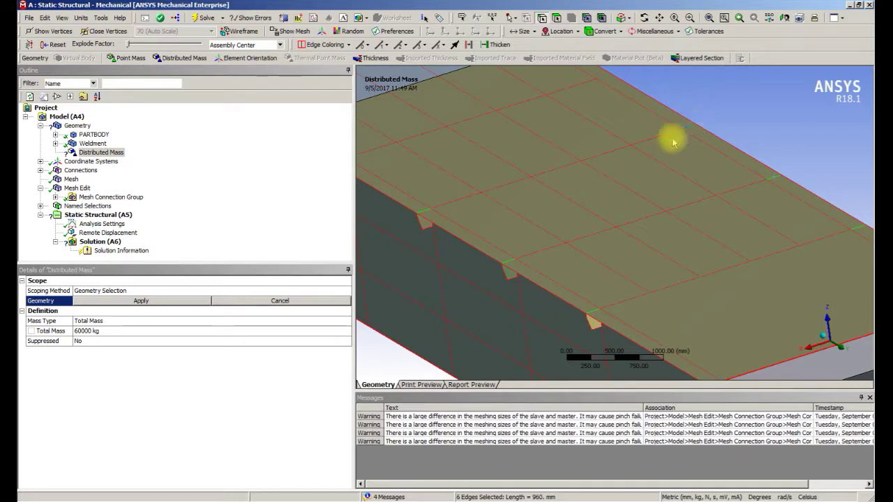
{"action": "left_click", "coordinate": [167, 303]}
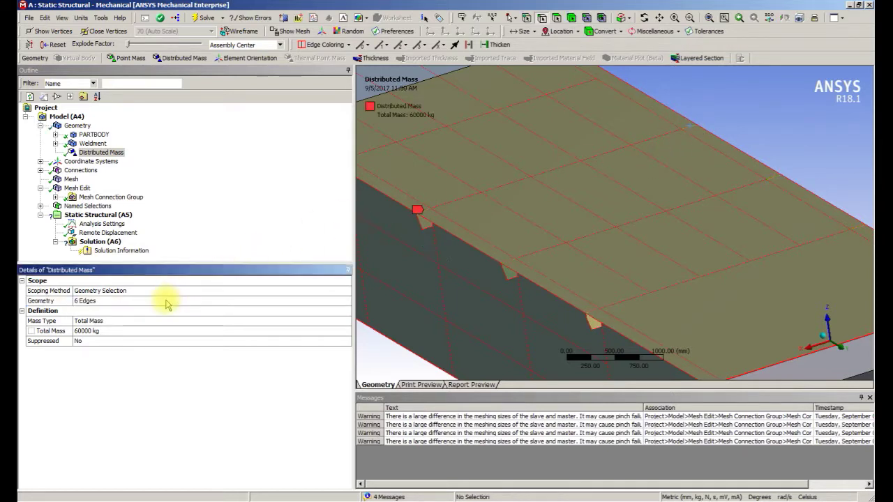
Add Standard Earth Gravity to the static structural analysis.
{"action": "left_click", "coordinate": [84, 219]}
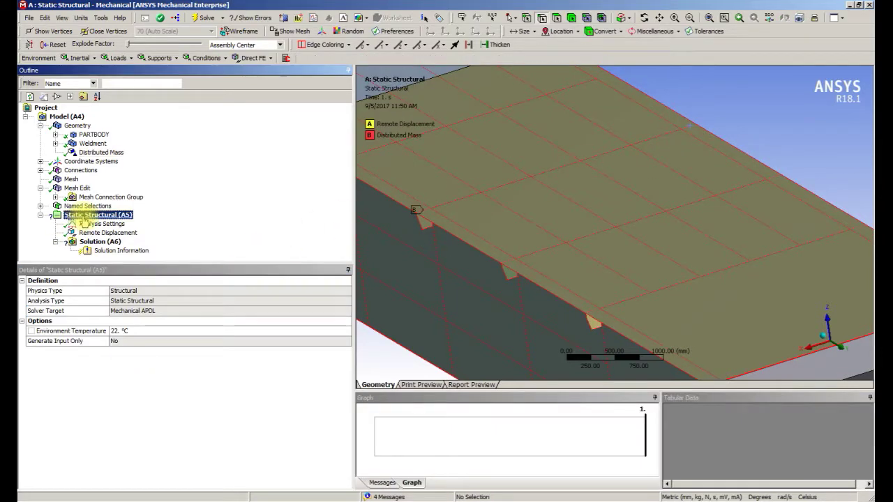
{"action": "left_click", "coordinate": [78, 58]}
{"action": "left_click", "coordinate": [102, 82]}
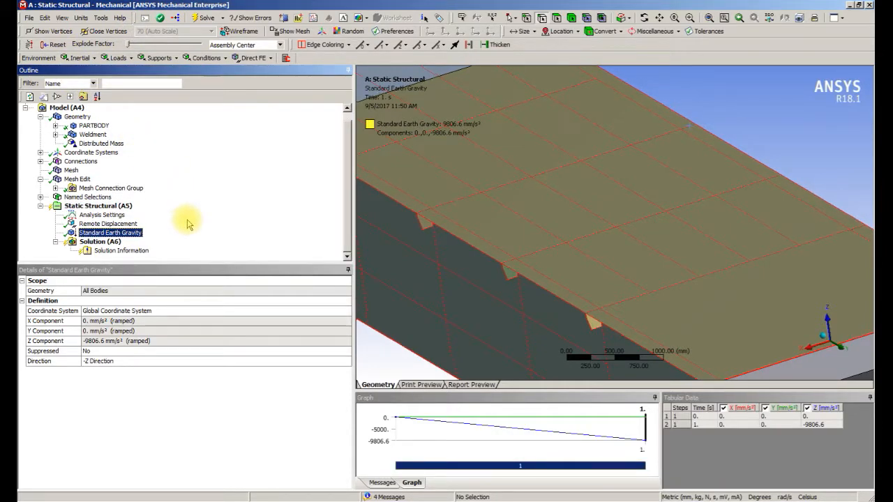
{"action": "key", "text": "F7"}
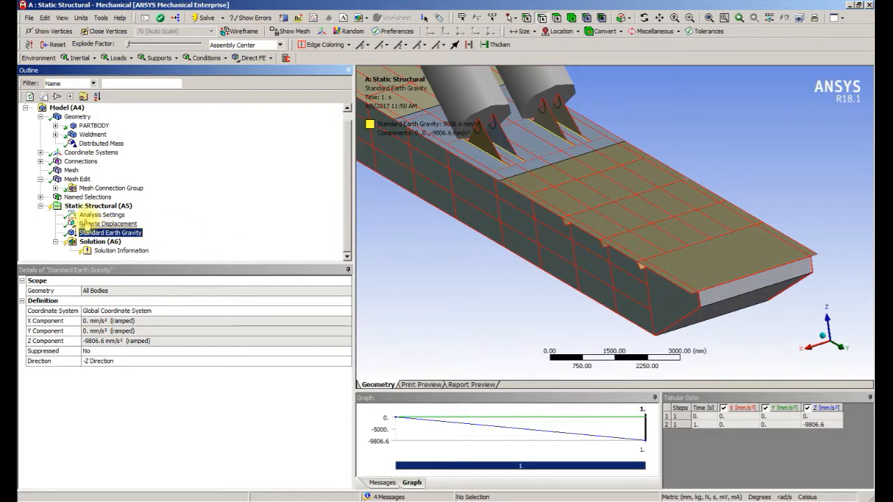
{"action": "left_click", "coordinate": [97, 206]}
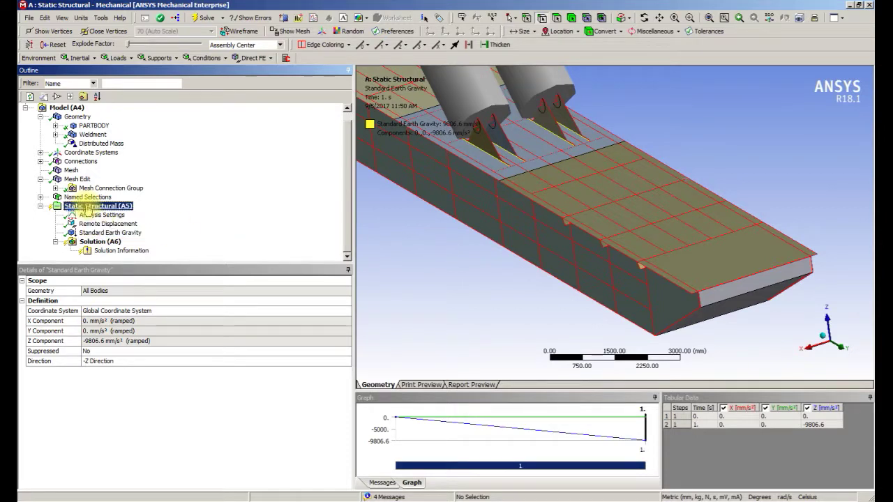
Apply a 500 MPa pressure load to the boom's side face.
{"action": "left_click", "coordinate": [116, 58]}
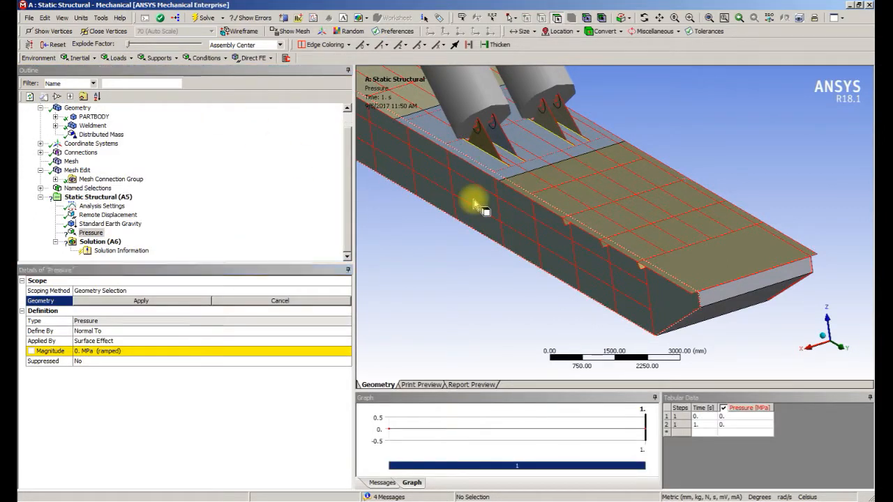
{"action": "left_click", "coordinate": [468, 202]}
{"action": "left_click", "coordinate": [126, 301]}
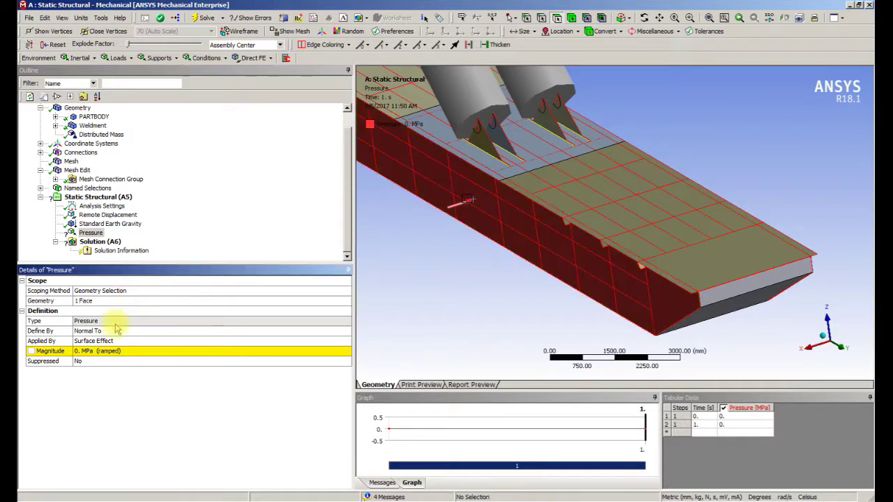
{"action": "left_click", "coordinate": [92, 353]}
{"action": "type", "text": "500"}
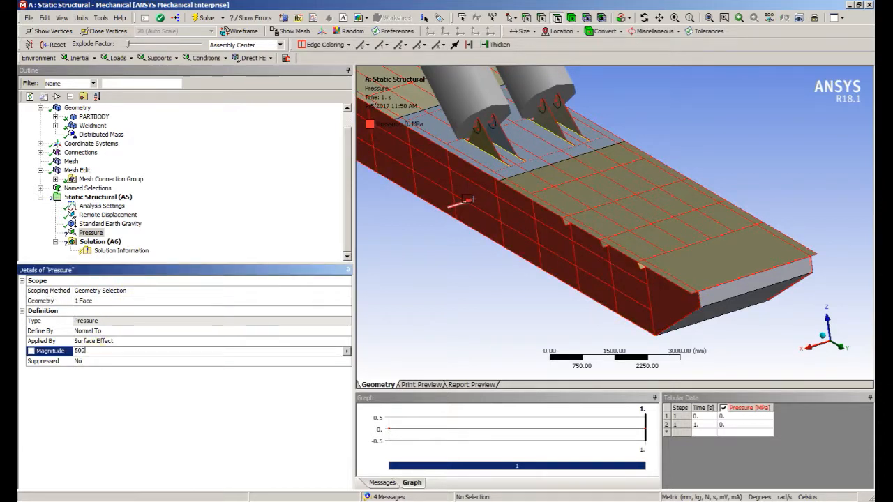
{"action": "key", "text": "Return"}
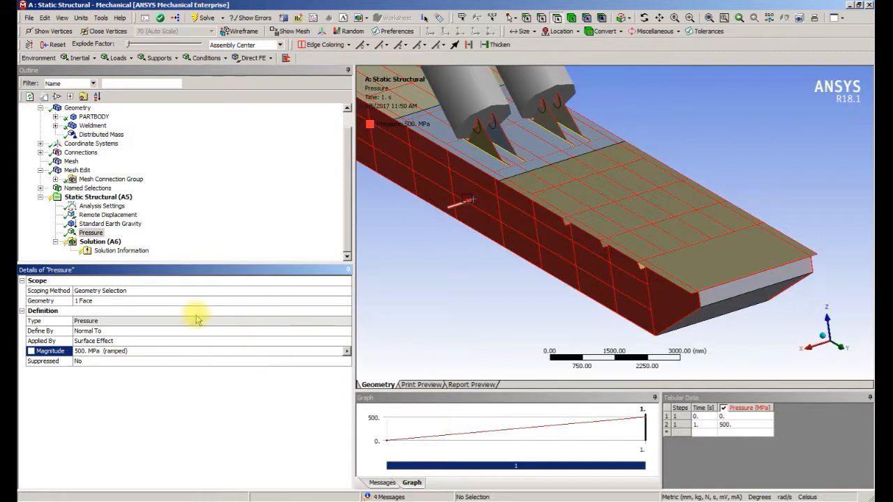
Check the unit system and correct the side pressure magnitude to 0.5 MPa.
{"action": "left_click", "coordinate": [81, 18]}
{"action": "left_click", "coordinate": [90, 32]}
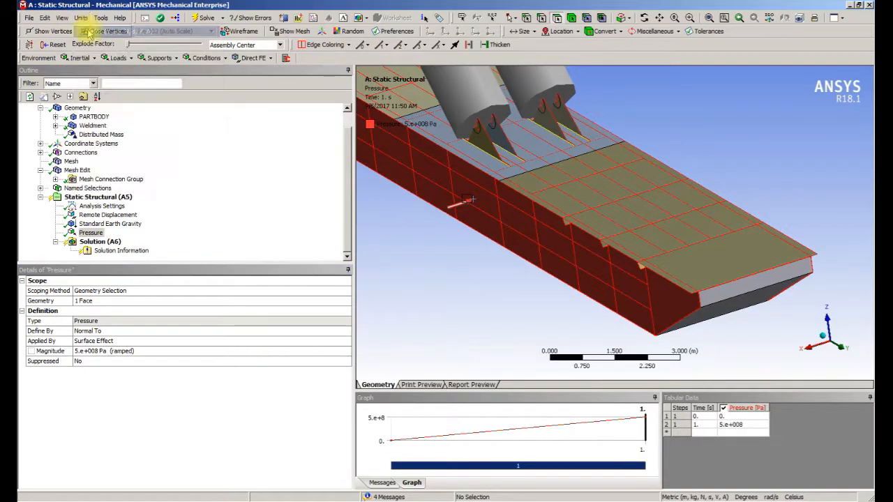
{"action": "left_click", "coordinate": [81, 18]}
{"action": "left_click", "coordinate": [92, 56]}
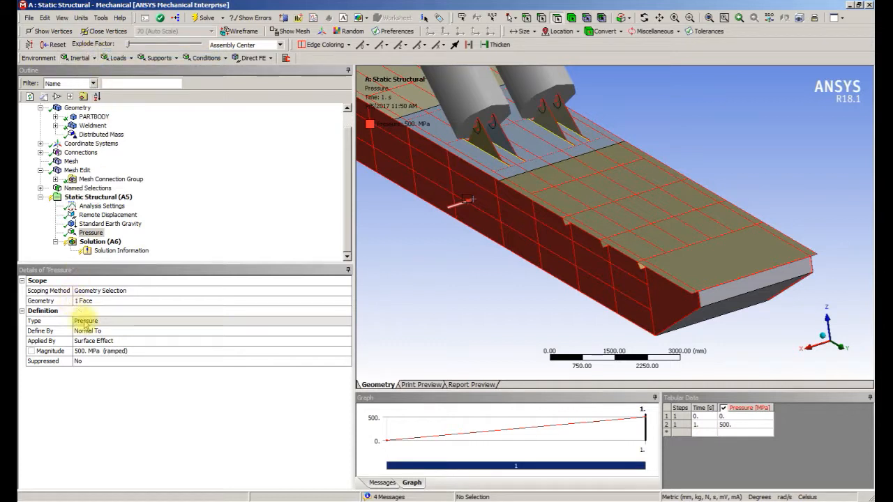
{"action": "left_click", "coordinate": [95, 351]}
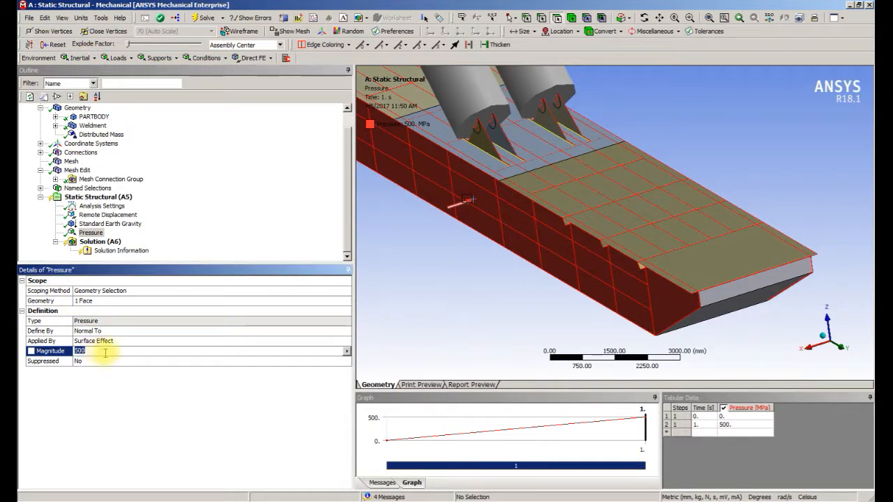
{"action": "left_click", "coordinate": [347, 353]}
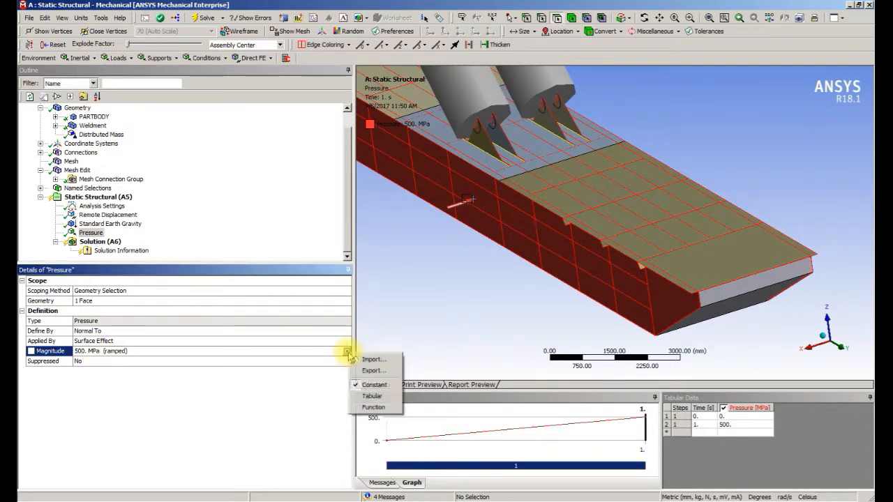
{"action": "left_click", "coordinate": [103, 350]}
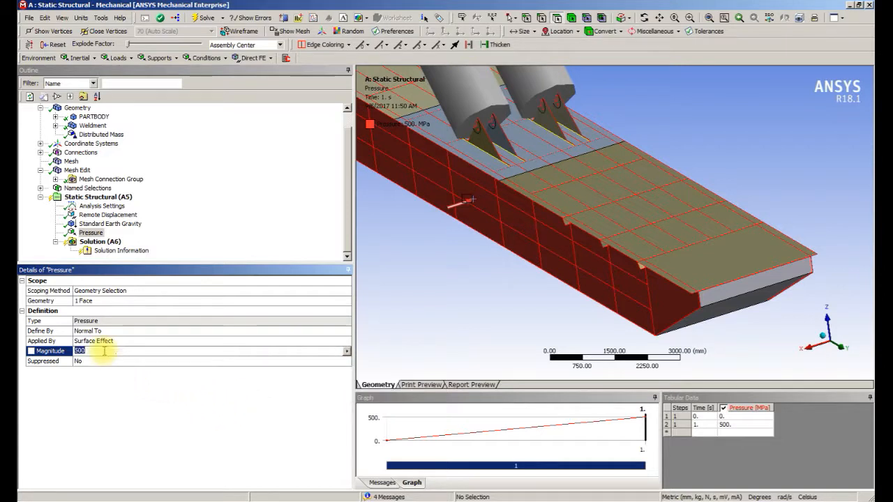
{"action": "type", "text": "0.5"}
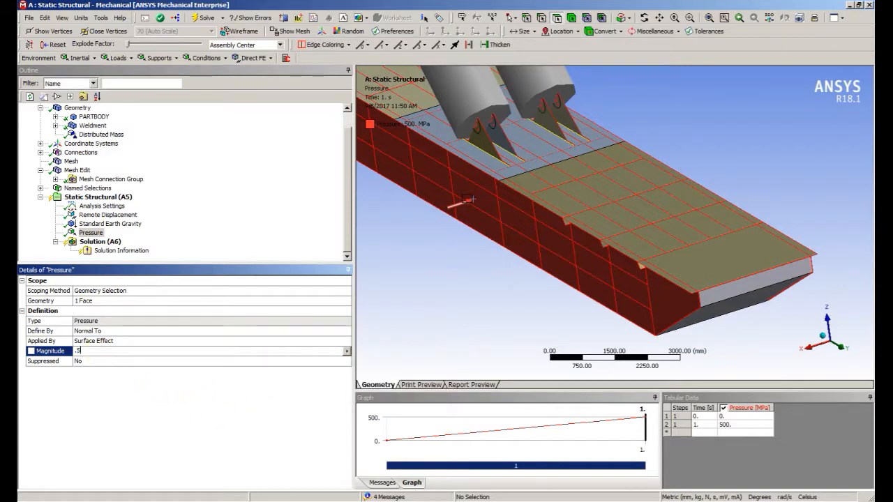
{"action": "key", "text": "Return"}
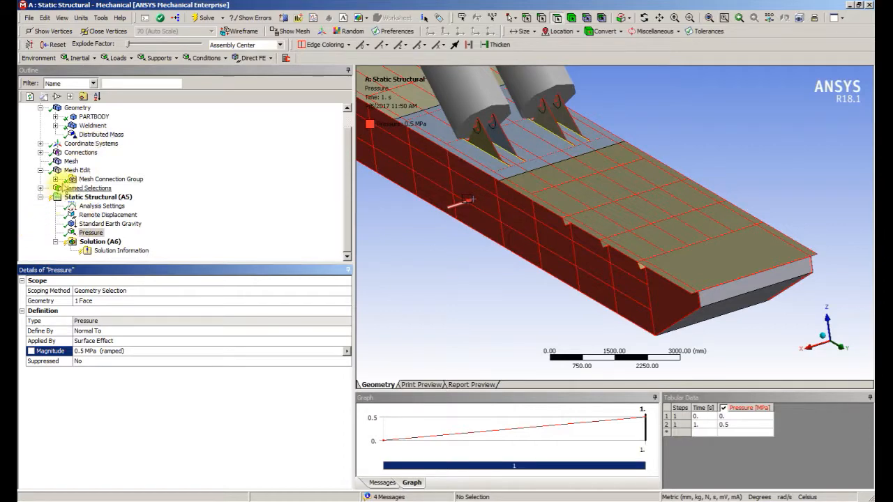
Add Total Deformation and Equivalent (von-Mises) Stress results under the Solution.
{"action": "left_click", "coordinate": [70, 161]}
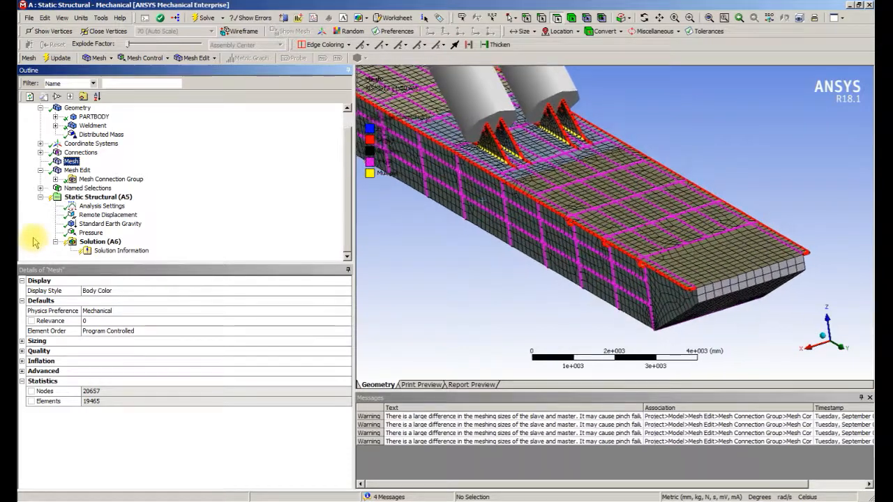
{"action": "left_click", "coordinate": [87, 241]}
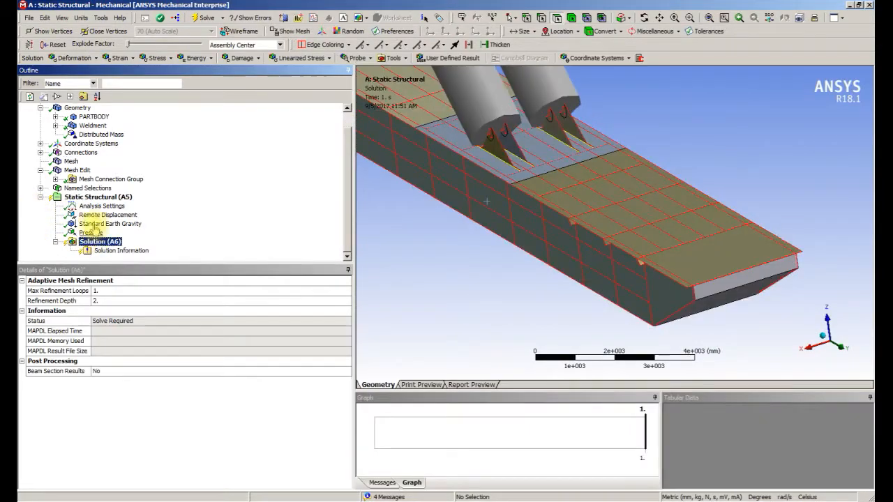
{"action": "left_click", "coordinate": [97, 58]}
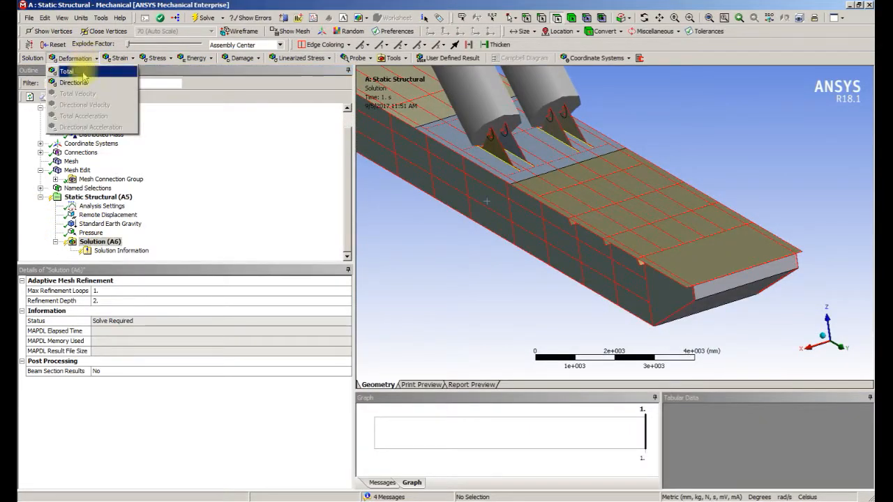
{"action": "left_click", "coordinate": [75, 72]}
{"action": "left_click", "coordinate": [154, 57]}
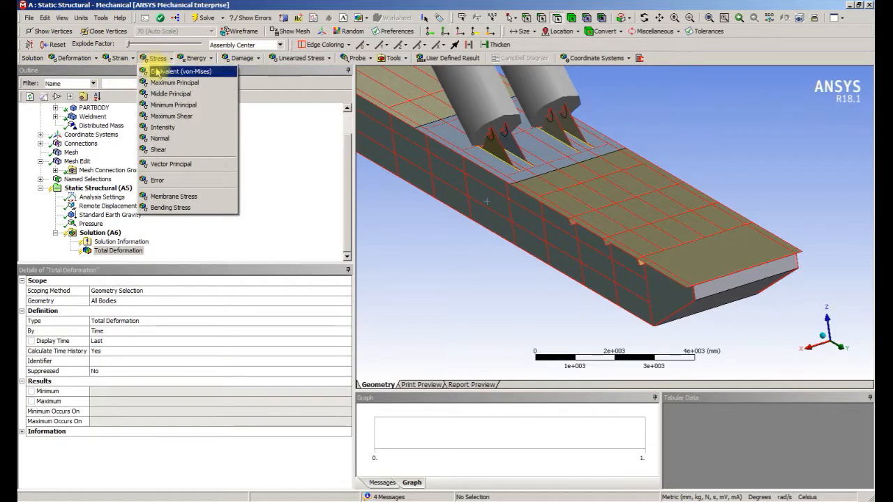
{"action": "left_click", "coordinate": [157, 67]}
{"action": "left_click", "coordinate": [92, 223]}
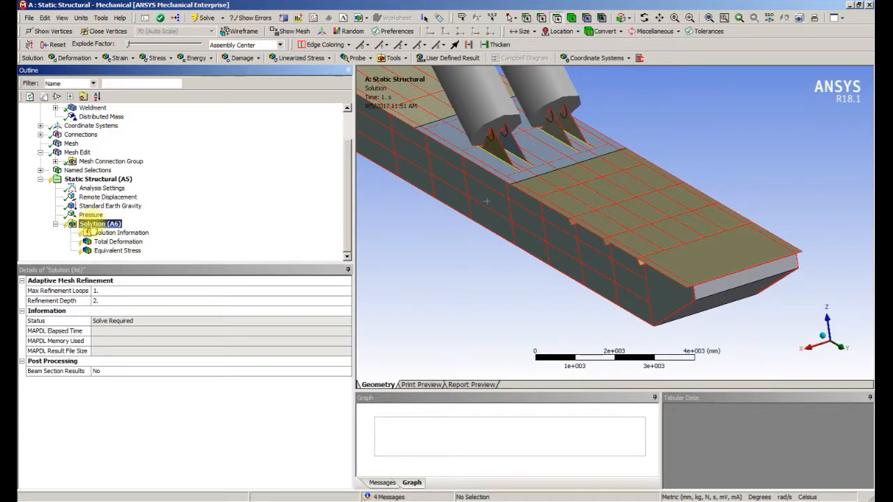
{"action": "right_click", "coordinate": [93, 223]}
Allow a distributed solve on up to 4 cores in Solve Process Settings and start the solve.
{"action": "left_click", "coordinate": [191, 171]}
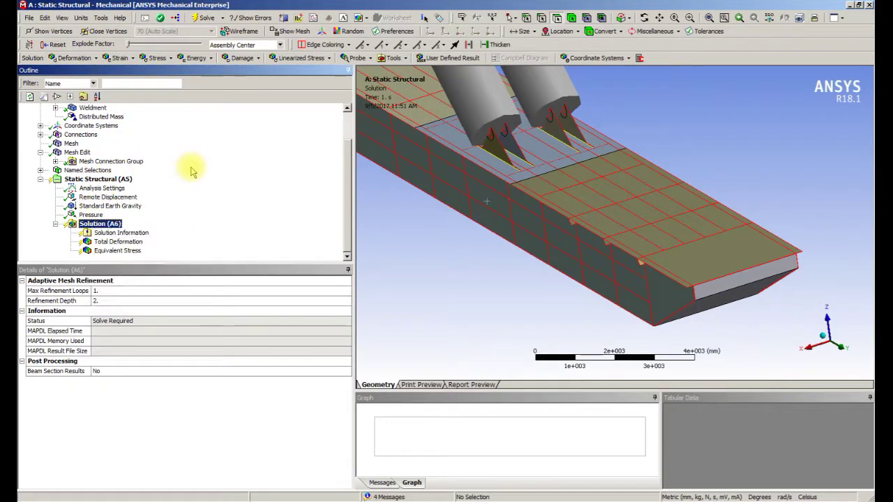
{"action": "left_click", "coordinate": [101, 17]}
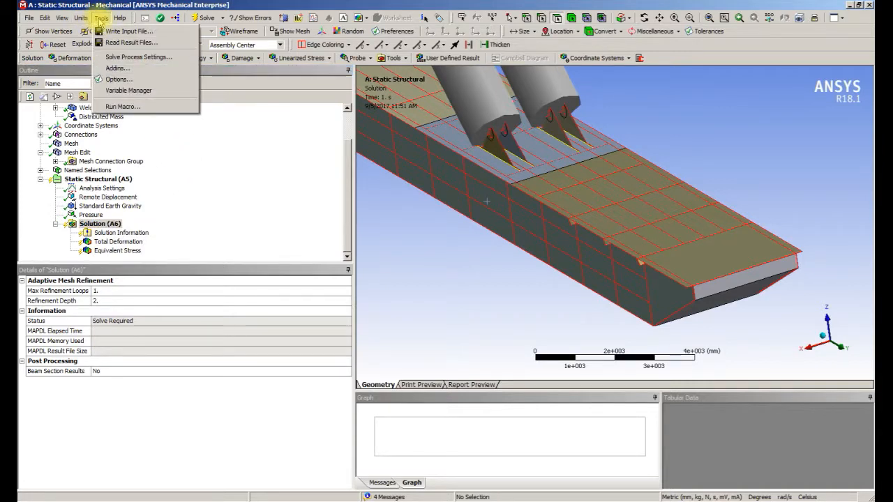
{"action": "left_click", "coordinate": [119, 59]}
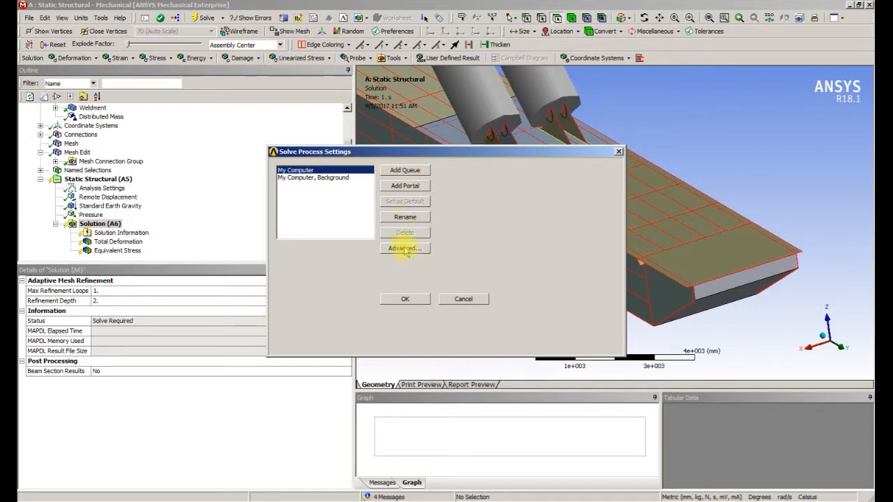
{"action": "left_click", "coordinate": [404, 249]}
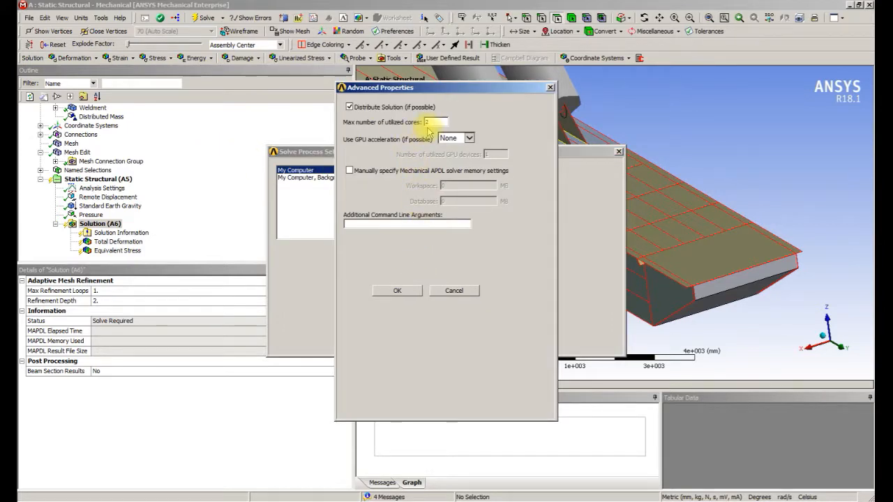
{"action": "type", "text": "6"}
{"action": "key", "text": "Return"}
{"action": "left_click", "coordinate": [410, 301]}
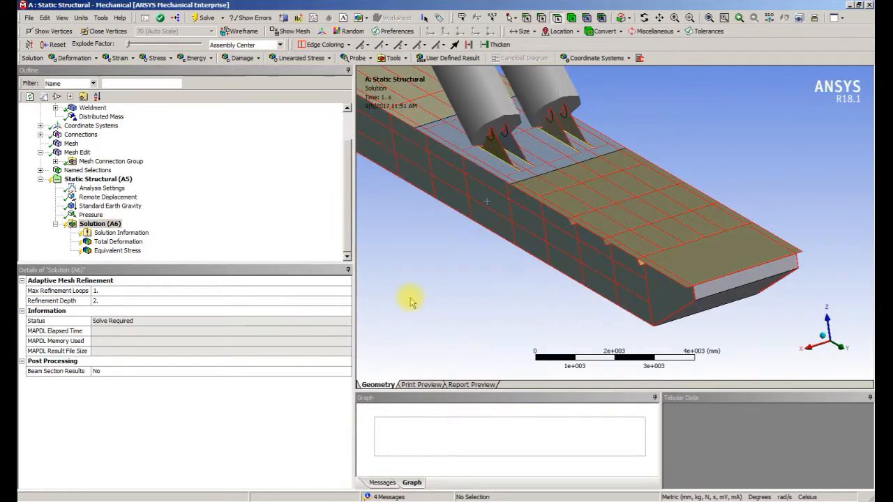
{"action": "left_click", "coordinate": [237, 192]}
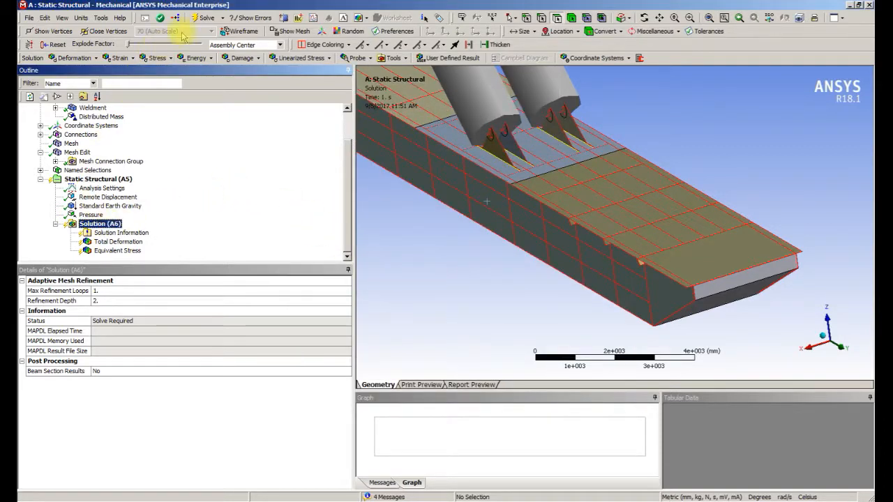
{"action": "left_click", "coordinate": [202, 18]}
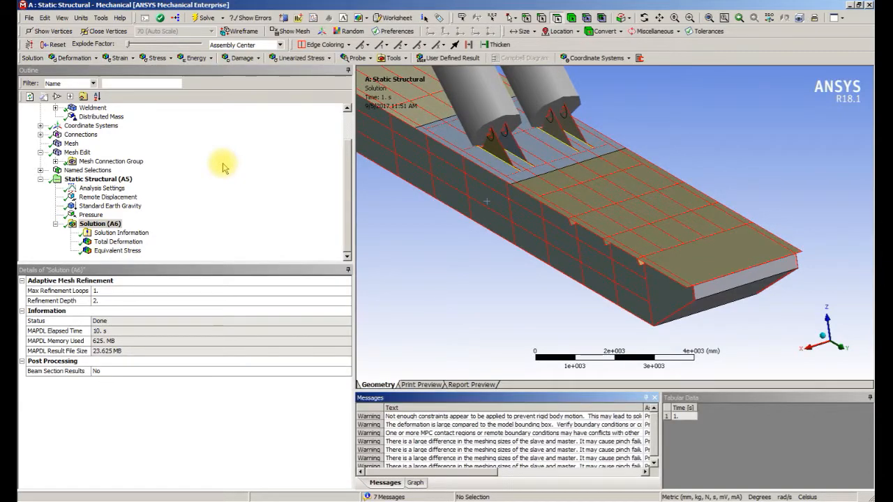
Review the solved total deformation (24,780 mm max) and equivalent stress (13,806 MPa max) plots.
{"action": "left_click", "coordinate": [117, 242]}
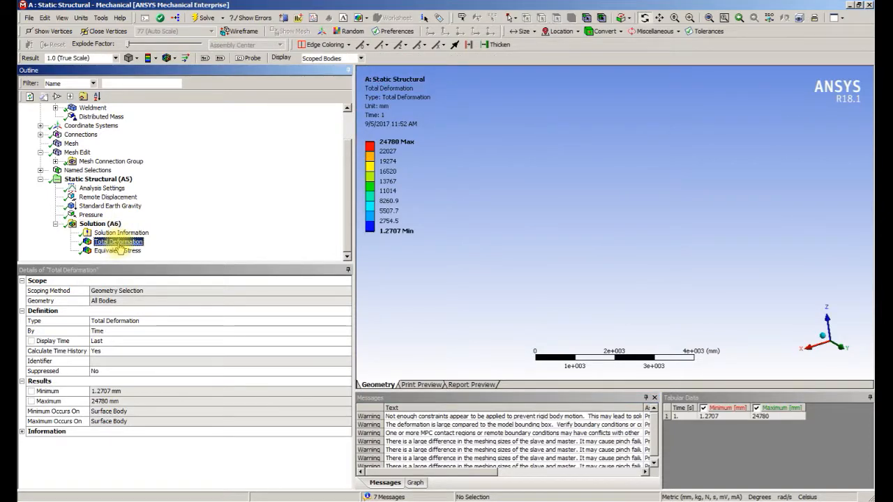
{"action": "left_click", "coordinate": [491, 214]}
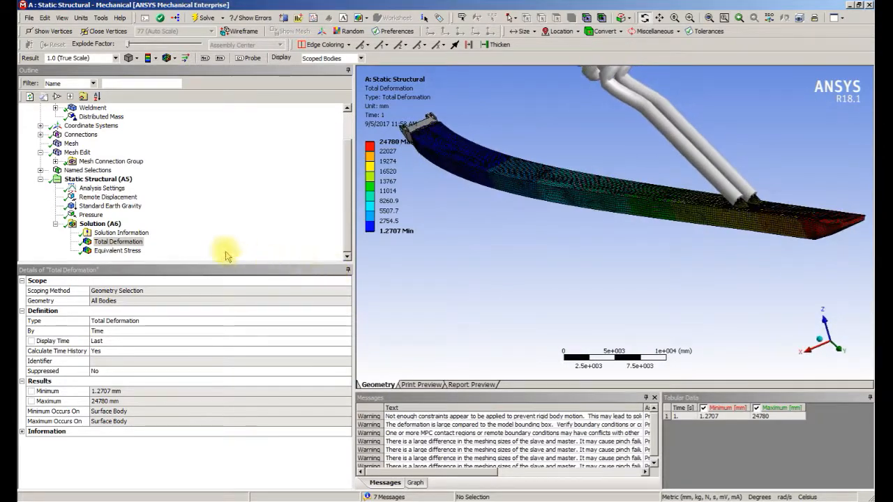
{"action": "left_click", "coordinate": [118, 251]}
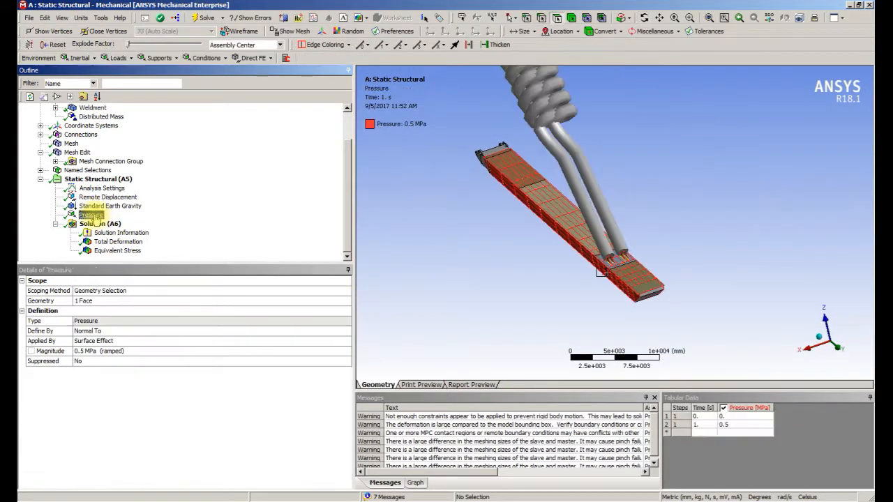
Switch to Metric (m, kg, N, s) units and correct the side pressure to 500 Pa.
{"action": "left_click", "coordinate": [109, 351]}
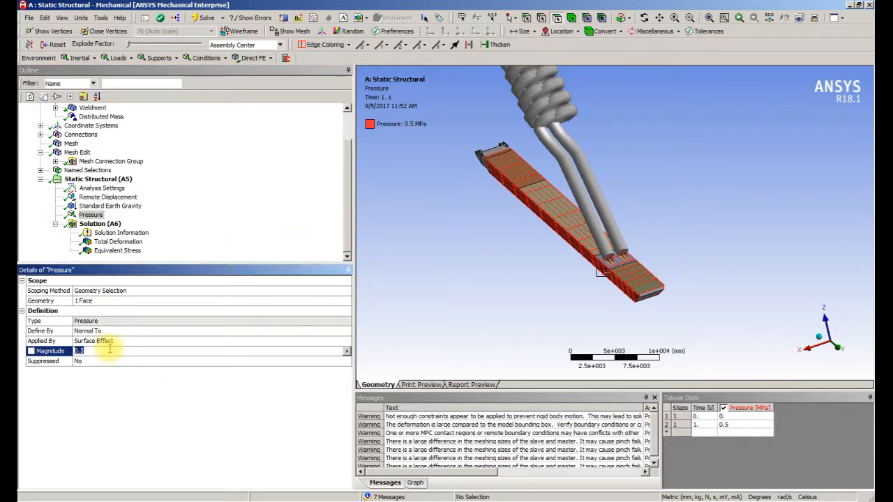
{"action": "left_click", "coordinate": [82, 18]}
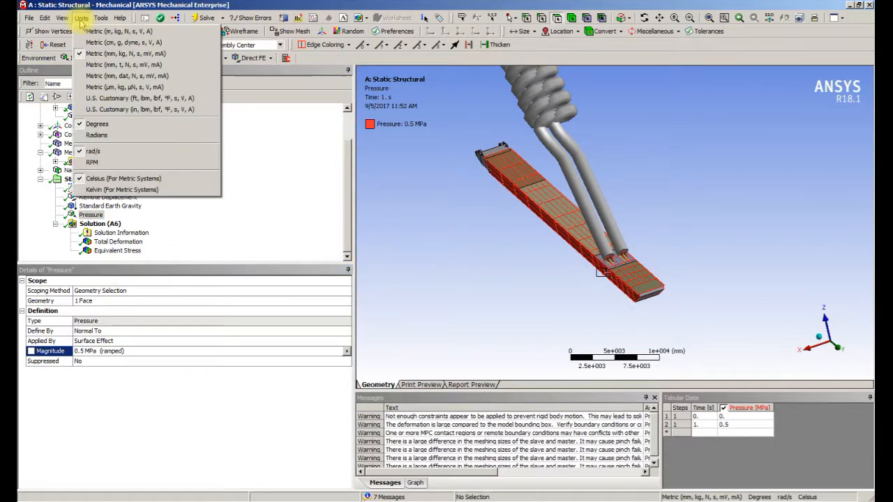
{"action": "left_click", "coordinate": [87, 31]}
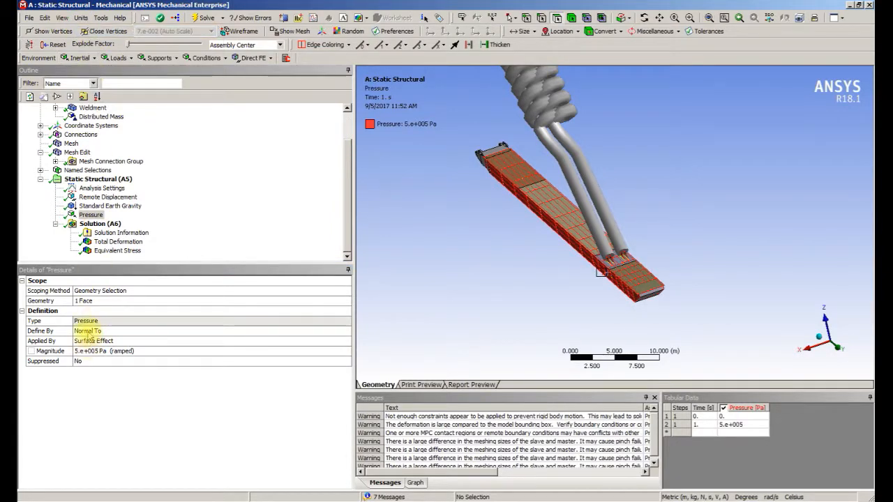
{"action": "left_click", "coordinate": [94, 352]}
{"action": "type", "text": "500"}
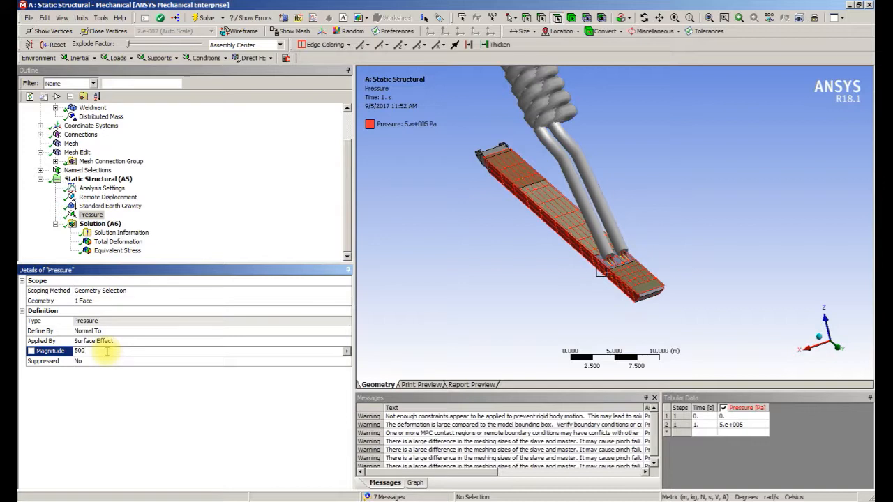
{"action": "key", "text": "Return"}
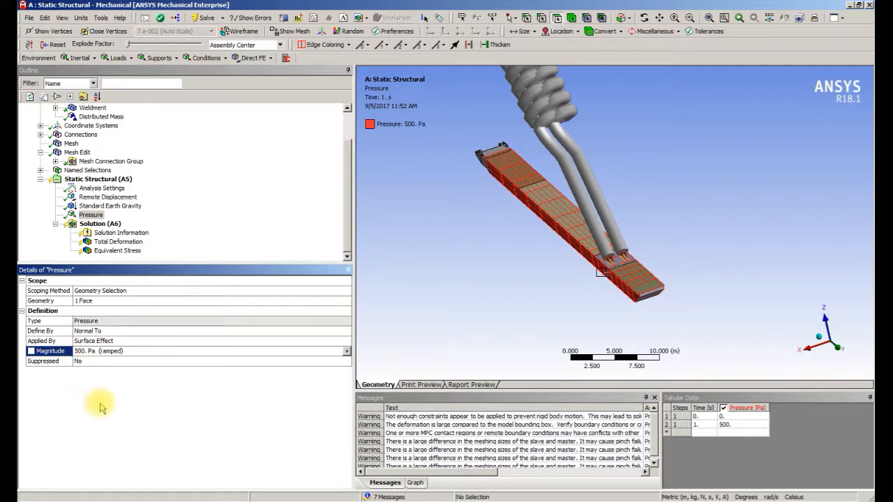
{"action": "left_click", "coordinate": [101, 224]}
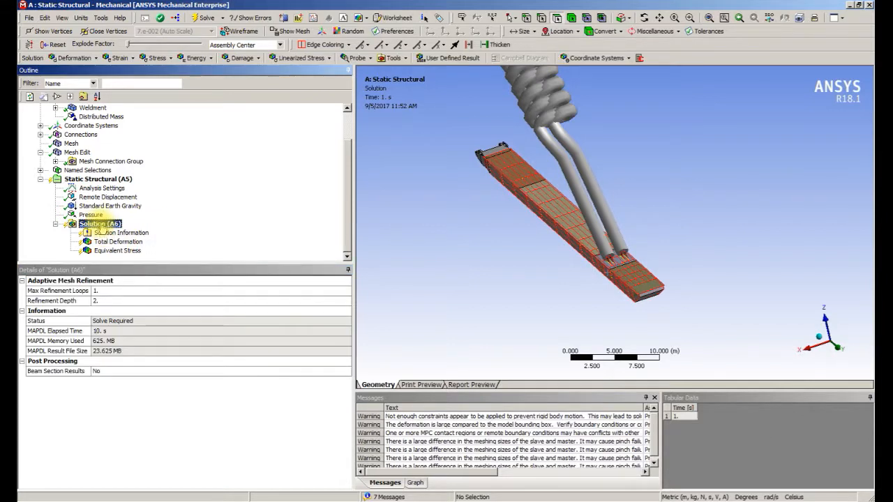
Re-solve with the 500 Pa pressure and show total deformation, now 0.031506 m maximum.
{"action": "right_click", "coordinate": [102, 226]}
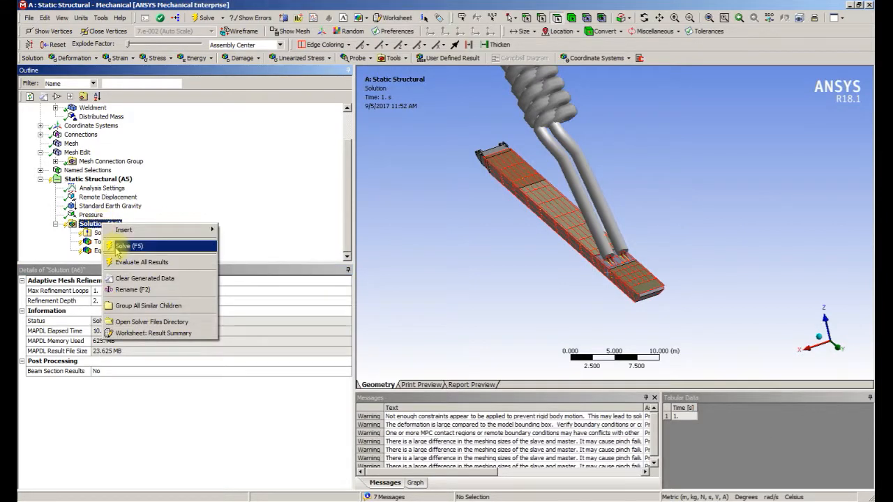
{"action": "left_click", "coordinate": [120, 245]}
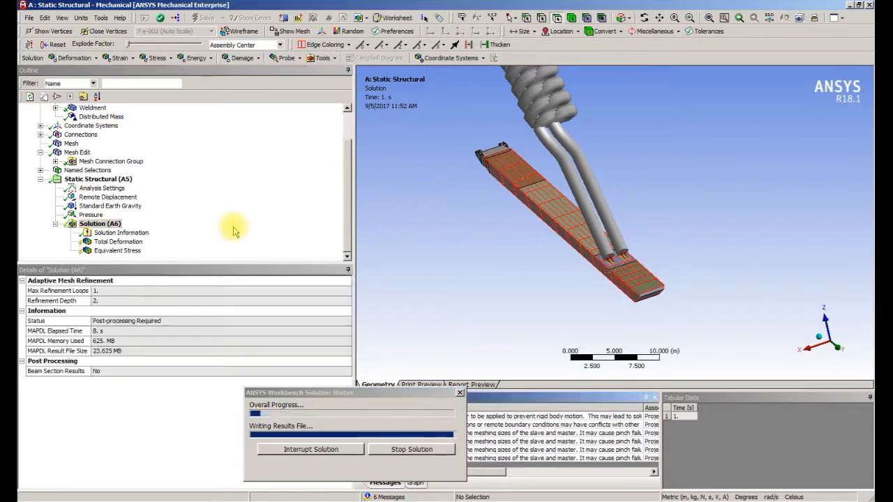
{"action": "left_click", "coordinate": [138, 245]}
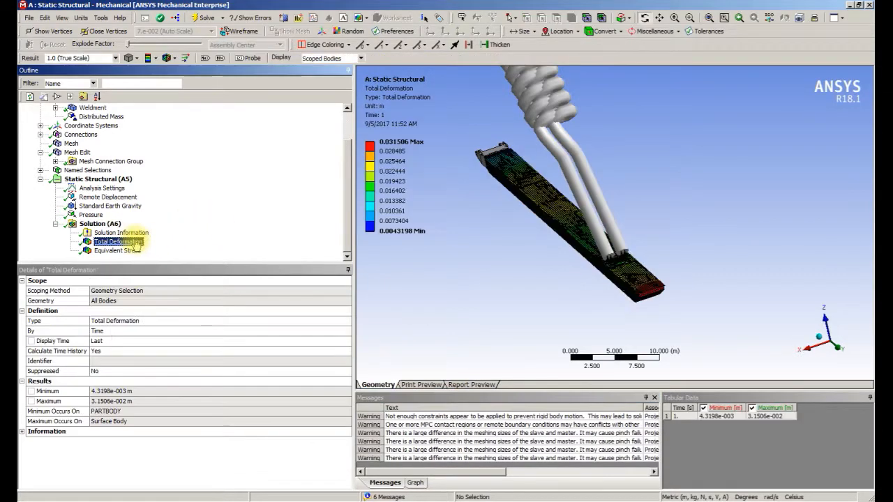
Switch back to millimetre units, orbit the deformed beam, and show the equivalent stress result.
{"action": "left_click", "coordinate": [79, 18]}
{"action": "left_click", "coordinate": [111, 55]}
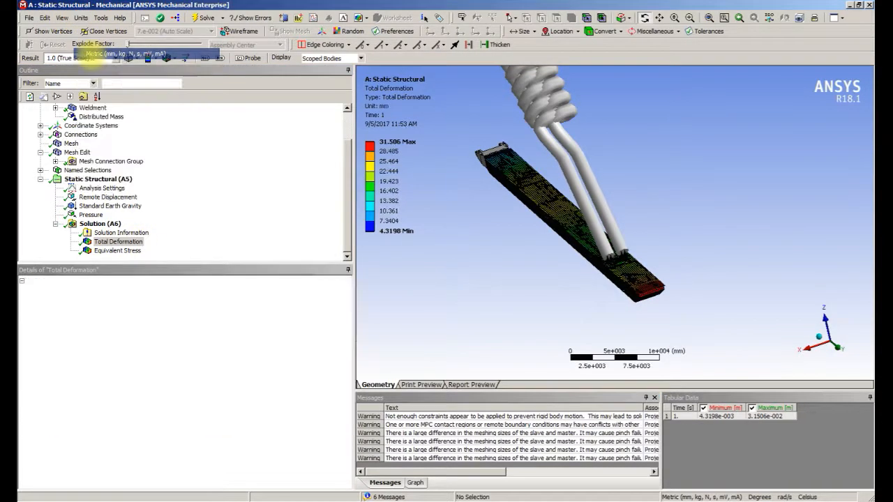
{"action": "mouse_move", "coordinate": [611, 305]}
{"action": "left_mouse_down"}
{"action": "mouse_move", "coordinate": [618, 308]}
{"action": "mouse_move", "coordinate": [609, 308]}
{"action": "left_mouse_up"}
{"action": "scroll", "coordinate": [609, 308], "scroll_direction": "up", "scroll_amount": 2}
{"action": "scroll", "coordinate": [609, 308], "scroll_direction": "up", "scroll_amount": 2}
{"action": "scroll", "coordinate": [609, 308], "scroll_direction": "up", "scroll_amount": 2}
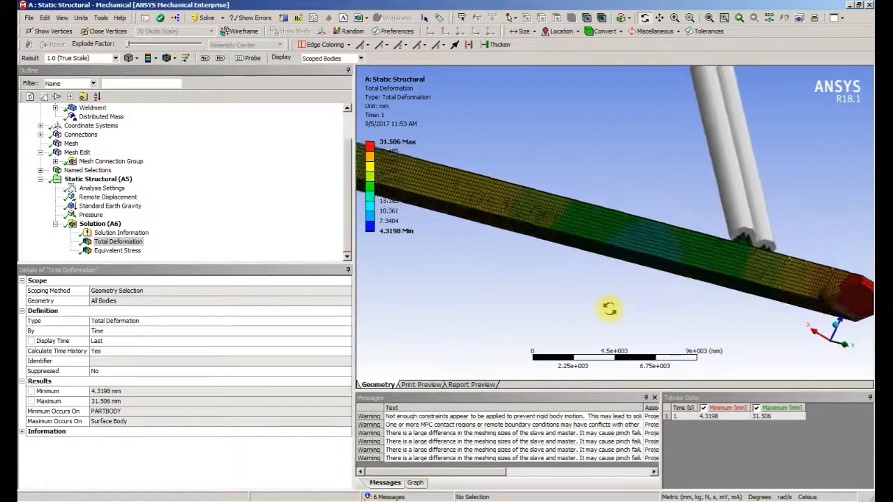
{"action": "scroll", "coordinate": [609, 309], "scroll_direction": "up", "scroll_amount": 2}
{"action": "left_click_drag", "start_coordinate": [609, 308], "coordinate": [607, 309]}
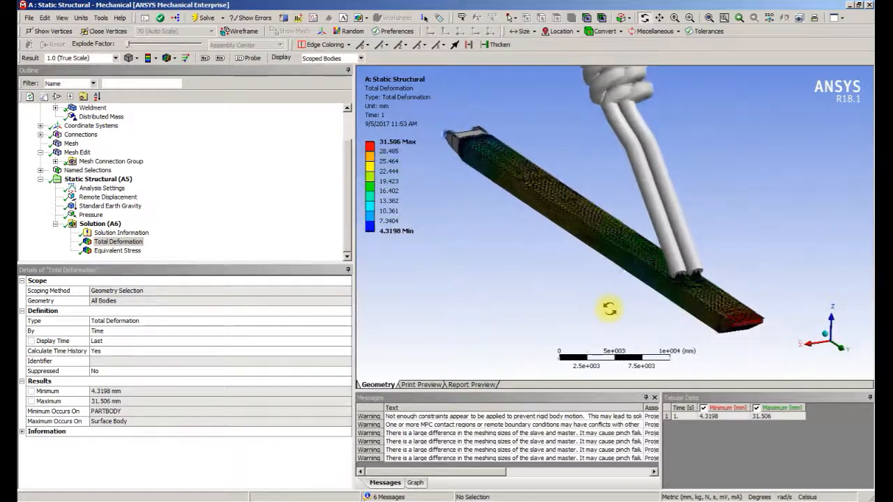
{"action": "left_click", "coordinate": [112, 251]}
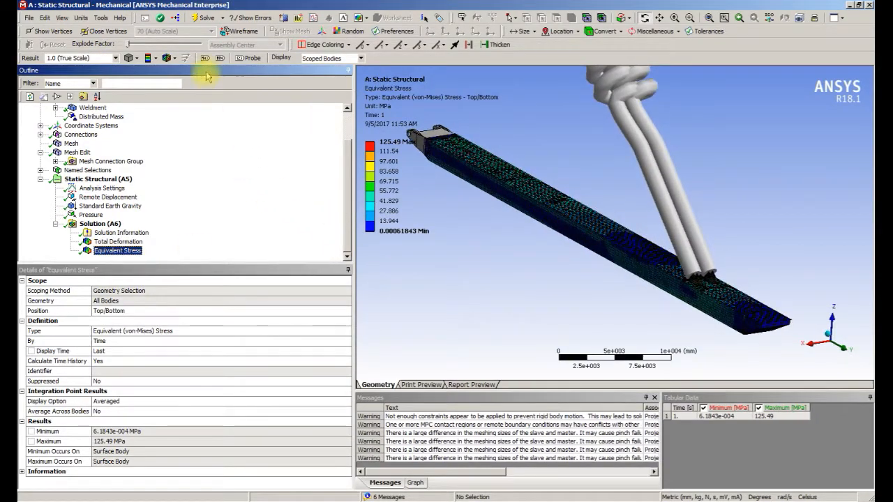
{"action": "scroll", "coordinate": [574, 261], "scroll_direction": "up", "scroll_amount": 3}
{"action": "scroll", "coordinate": [594, 253], "scroll_direction": "up", "scroll_amount": 2}
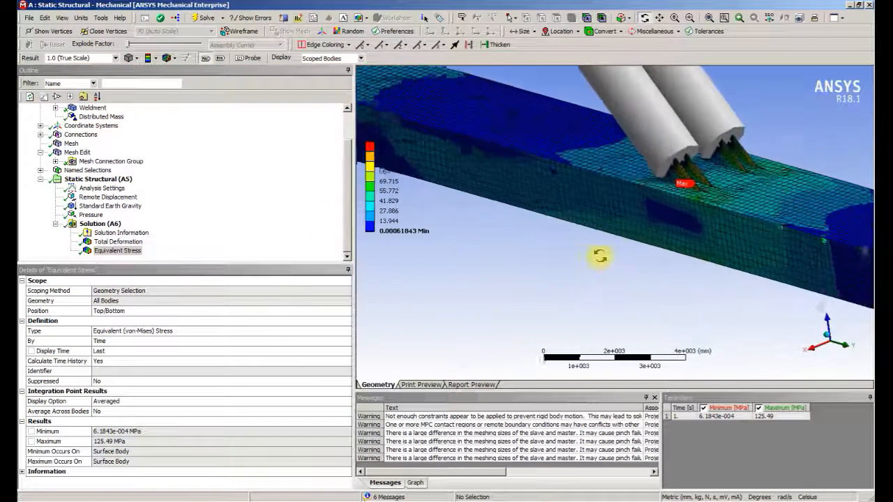
{"action": "scroll", "coordinate": [600, 257], "scroll_direction": "up", "scroll_amount": 2}
Orbit in around the 125.49 MPa peak stress at the lug-plate junction, then back out.
{"action": "left_click_drag", "start_coordinate": [599, 257], "coordinate": [690, 138]}
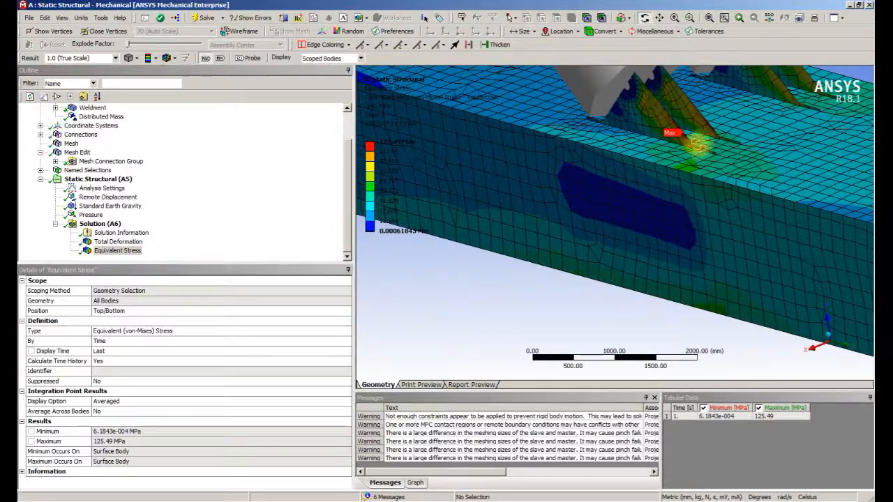
{"action": "left_click_drag", "start_coordinate": [683, 179], "coordinate": [525, 295]}
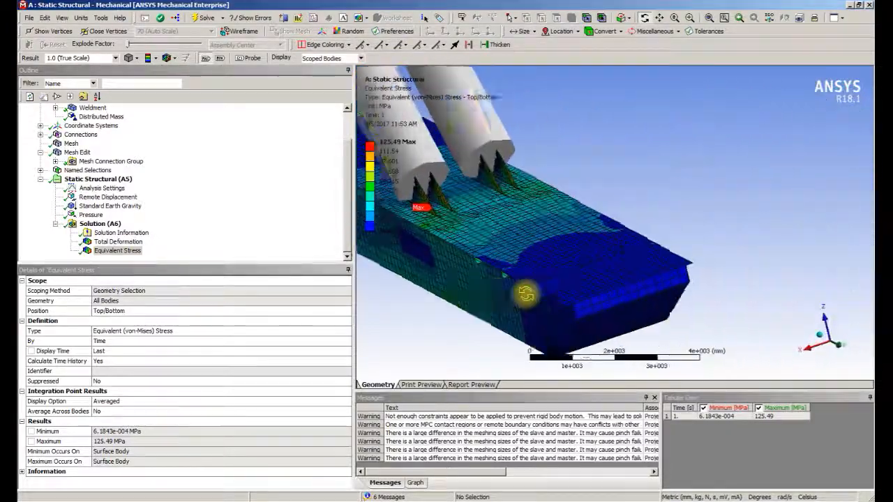